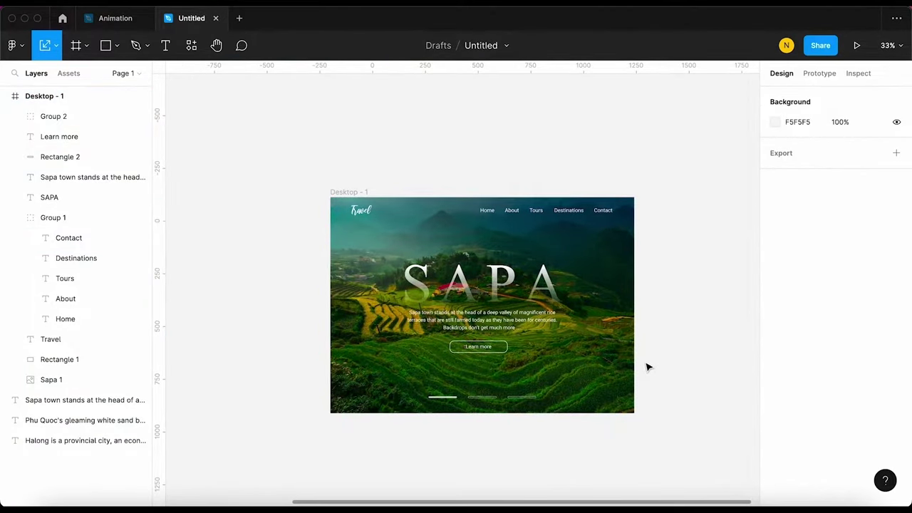
Duplicate the Desktop - 1 frame twice to get three travel page frames in a row
{"action": "scroll", "coordinate": [484, 350], "scroll_direction": "right", "scroll_amount": 5}
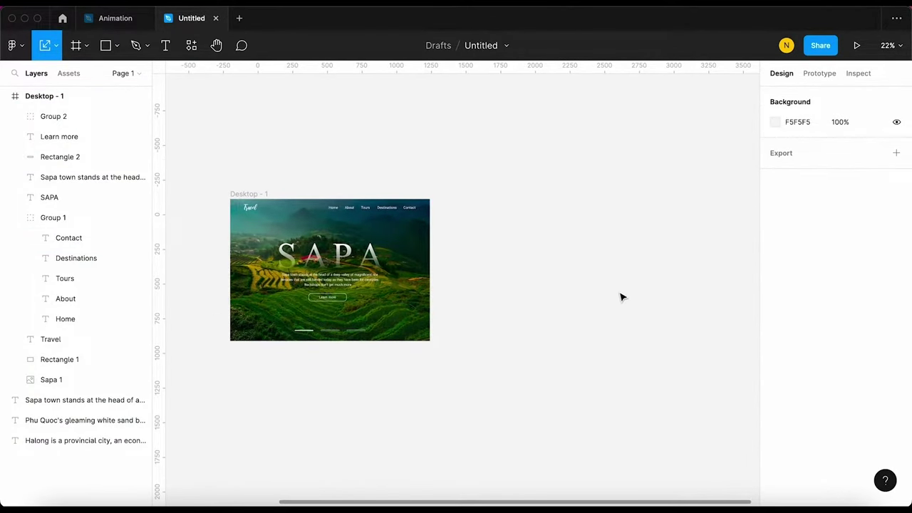
{"action": "scroll", "coordinate": [549, 278], "scroll_direction": "right", "scroll_amount": 3}
{"action": "scroll", "coordinate": [513, 292], "scroll_direction": "up", "scroll_amount": 2}
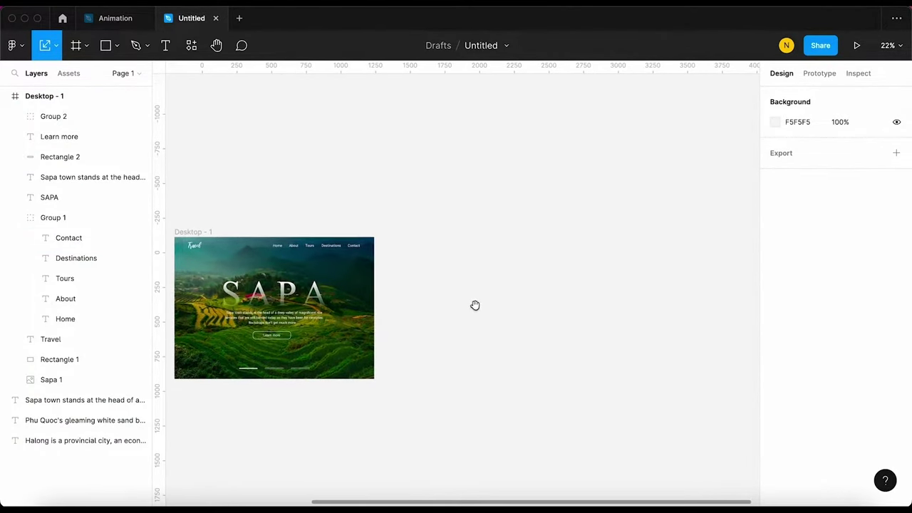
{"action": "left_click", "coordinate": [194, 234]}
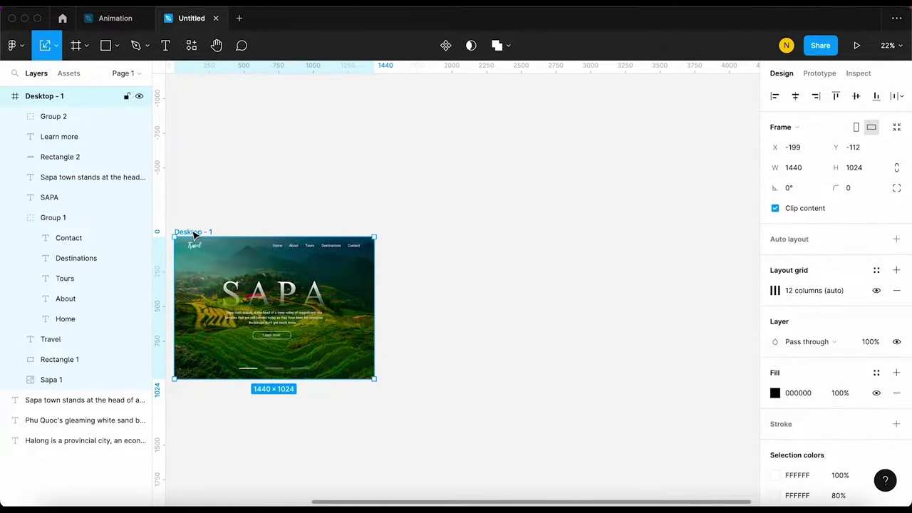
{"action": "key", "text": "super+d"}
{"action": "key", "text": "super+d"}
{"action": "scroll", "coordinate": [565, 356], "scroll_direction": "right", "scroll_amount": 3}
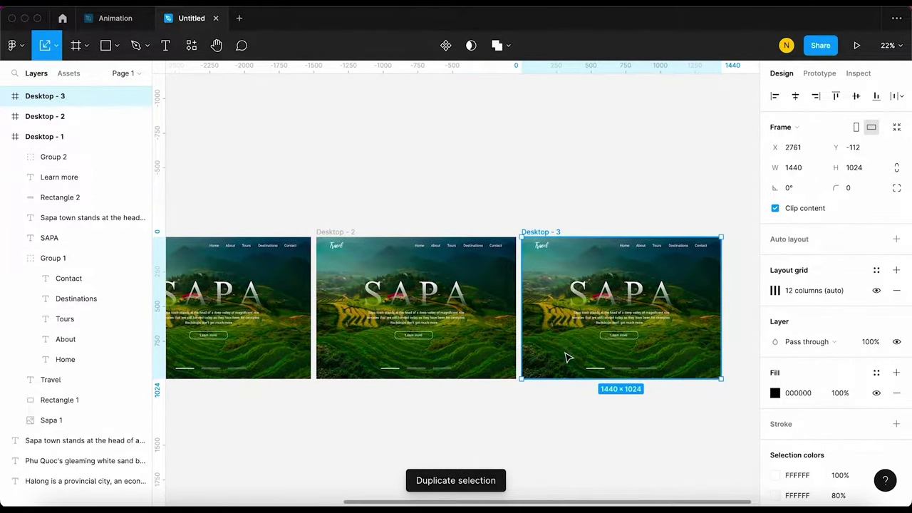
Rename the three frames in order as Sapa, Ha long and Phu quoc
{"action": "key", "text": "Return"}
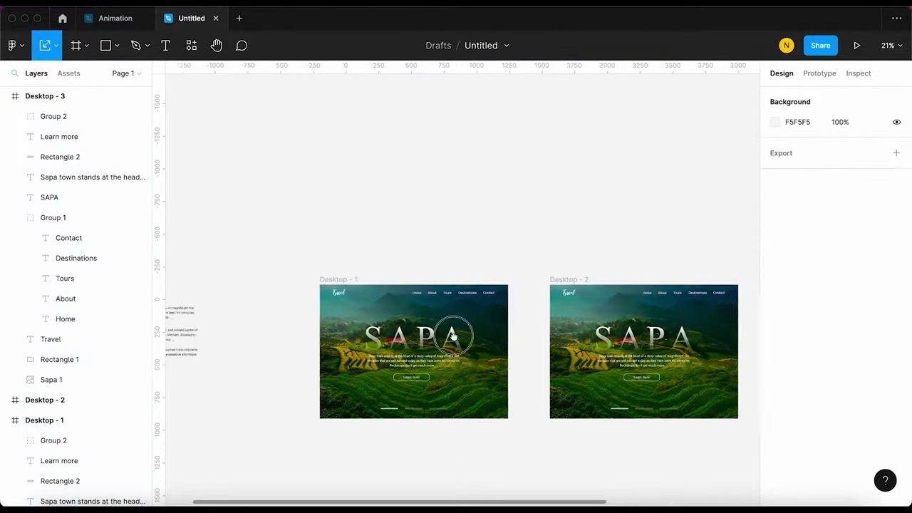
{"action": "type", "text": "Sapa"}
{"action": "key", "text": "Tab"}
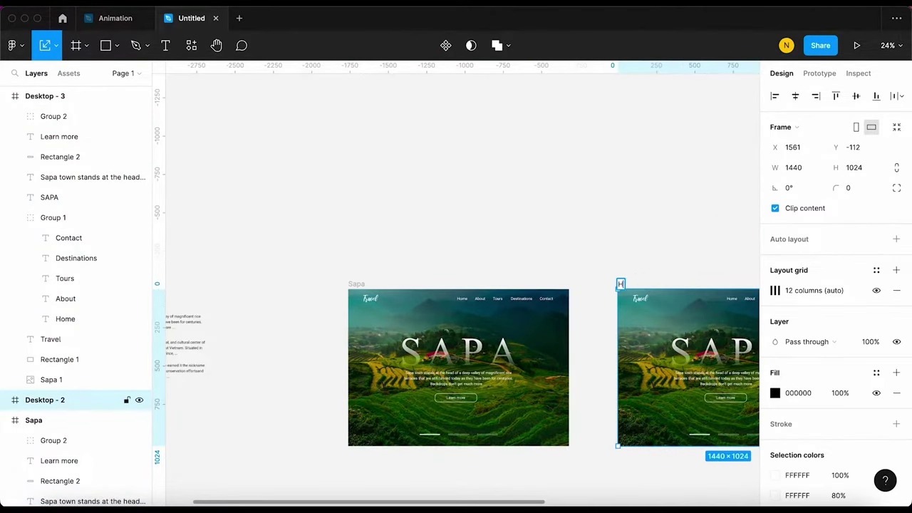
{"action": "type", "text": "Ha long"}
{"action": "key", "text": "Tab"}
{"action": "type", "text": "Phu quoc"}
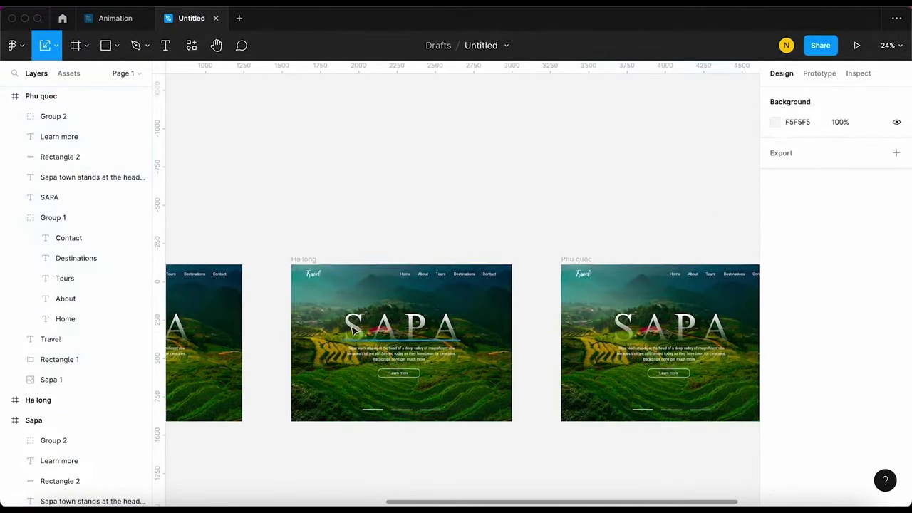
Change the Ha long frame's large heading to HALONG and widen its text box to 1321
{"action": "scroll", "coordinate": [390, 227], "scroll_direction": "up", "scroll_amount": 5}
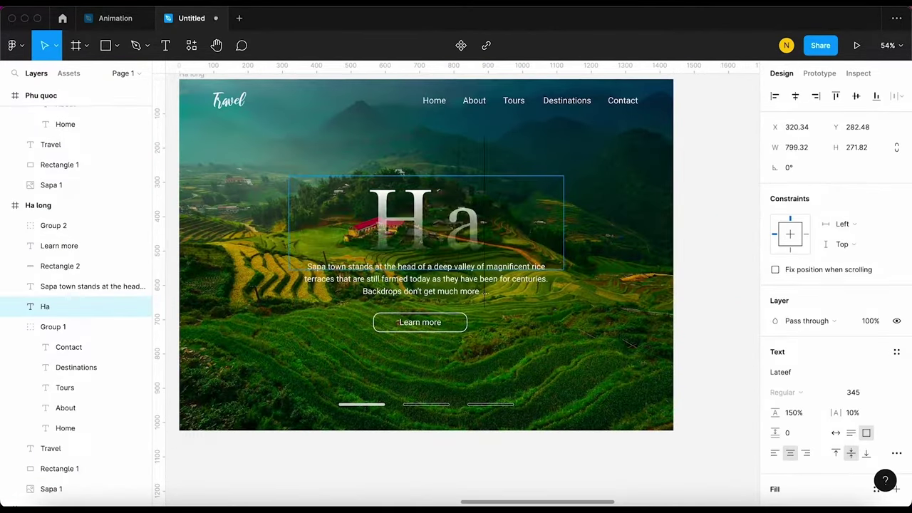
{"action": "key", "text": "BackSpace"}
{"action": "type", "text": "A LONG"}
{"action": "left_click_drag", "start_coordinate": [641, 231], "coordinate": [668, 231]}
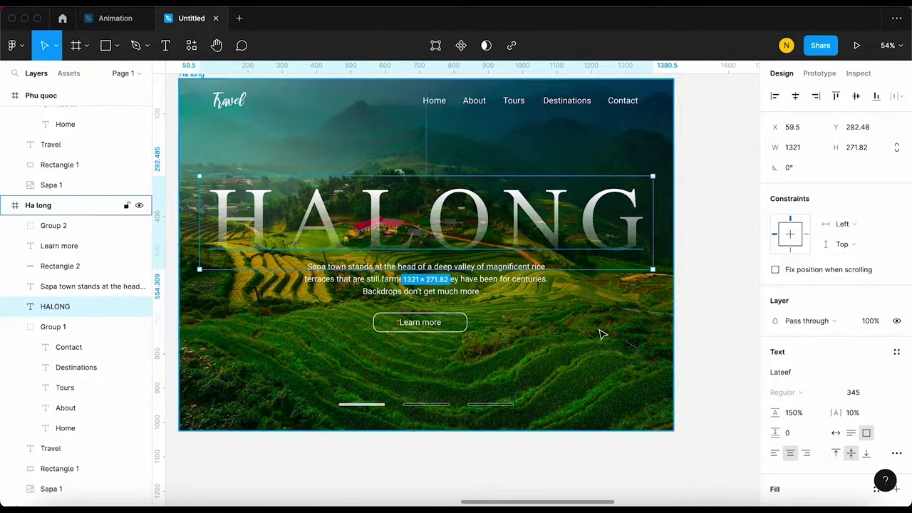
Replace the description paragraphs in the Ha long and Phu quoc frames with the prepared Halong and Phu Quoc texts
{"action": "left_click", "coordinate": [420, 290]}
{"action": "scroll", "coordinate": [417, 314], "scroll_direction": "down", "scroll_amount": 3}
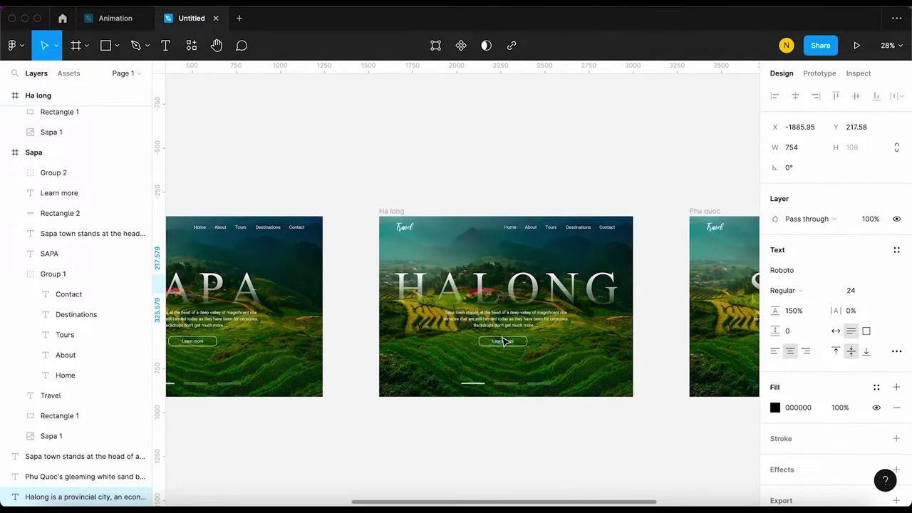
{"action": "key", "text": "ctrl+shift+r"}
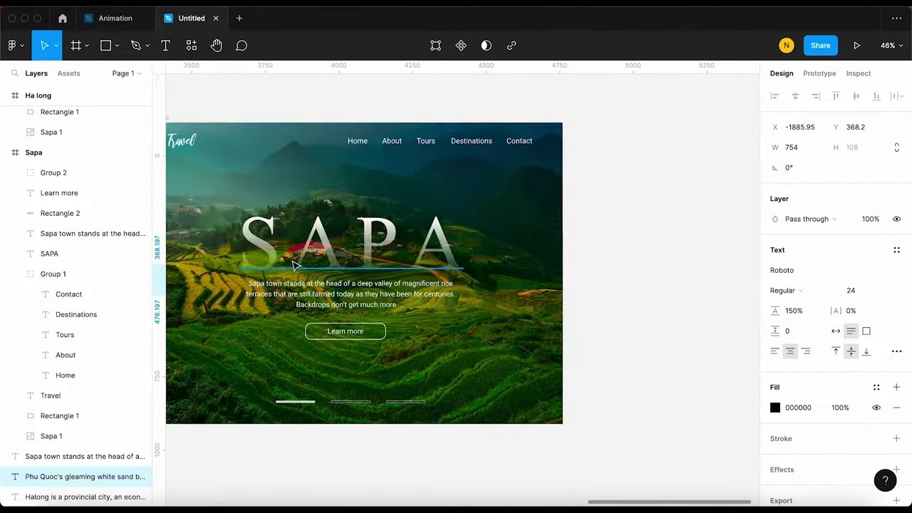
{"action": "key", "text": "ctrl+shift+r"}
Change the Phu quoc frame's large heading to PHUQUOC and widen its text box to the full 1440 frame width
{"action": "double_click", "coordinate": [343, 244]}
{"action": "type", "text": "PHUQUOC"}
{"action": "key", "text": "Escape"}
{"action": "left_click_drag", "start_coordinate": [468, 235], "coordinate": [559, 262]}
{"action": "scroll", "coordinate": [560, 262], "scroll_direction": "left", "scroll_amount": 3}
Reduce the PHUQUOC heading's font size to 335 and move the heading slightly up from the description
{"action": "left_click", "coordinate": [866, 392]}
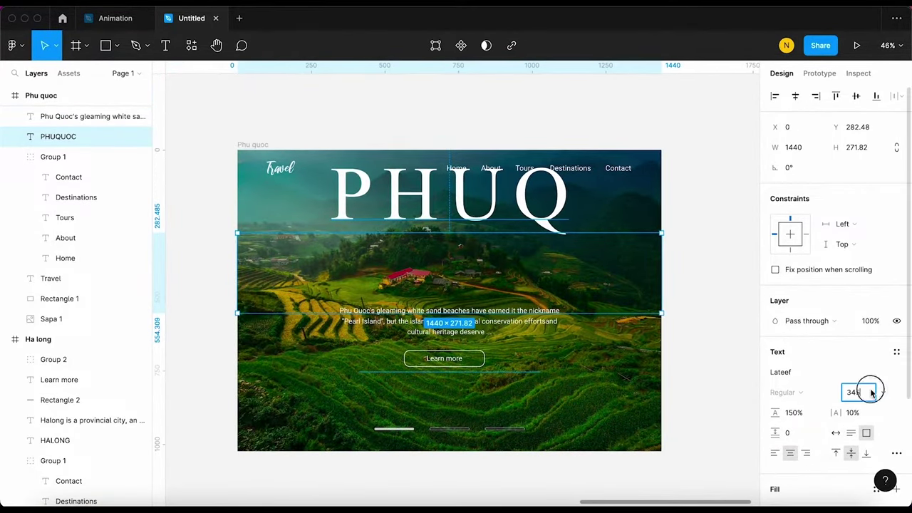
{"action": "type", "text": "339"}
{"action": "key", "text": "Return"}
{"action": "key", "text": "Down"}
{"action": "key", "text": "Down"}
{"action": "key", "text": "Down"}
{"action": "key", "text": "Down"}
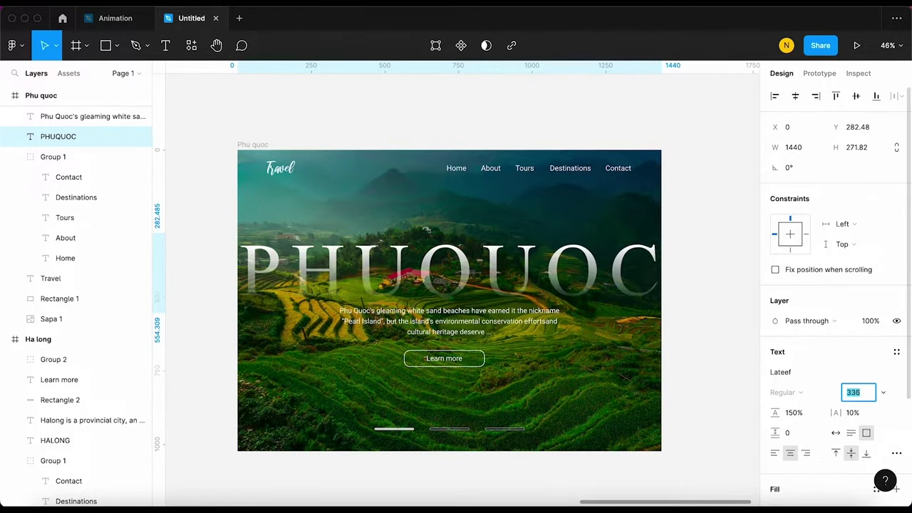
{"action": "left_click_drag", "start_coordinate": [463, 277], "coordinate": [464, 266]}
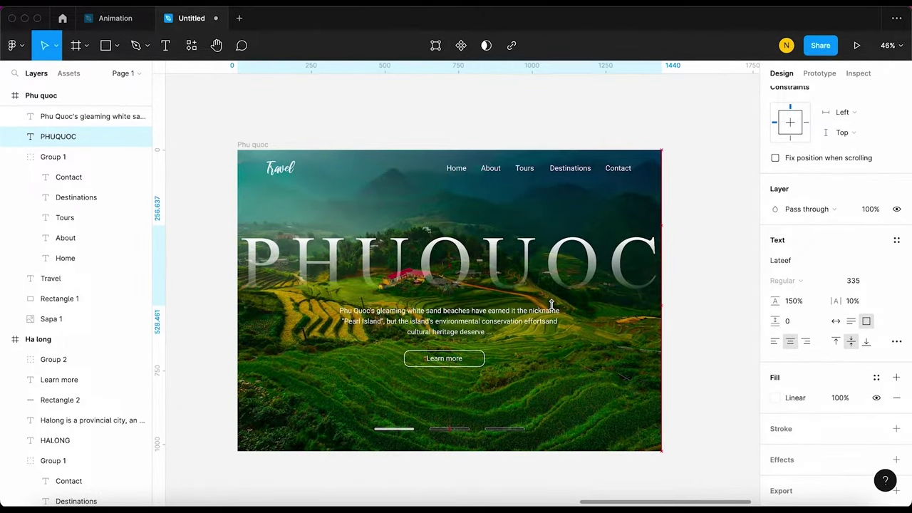
Reduce the PHUQUOC heading's font size to 327 and open its linear gradient fill for editing
{"action": "scroll", "coordinate": [562, 313], "scroll_direction": "down", "scroll_amount": 5}
{"action": "scroll", "coordinate": [599, 314], "scroll_direction": "left", "scroll_amount": 6}
{"action": "scroll", "coordinate": [604, 290], "scroll_direction": "right", "scroll_amount": 5}
{"action": "scroll", "coordinate": [597, 284], "scroll_direction": "up", "scroll_amount": 5}
{"action": "key", "text": "Down"}
{"action": "key", "text": "Down"}
{"action": "key", "text": "Down"}
{"action": "key", "text": "Down"}
{"action": "key", "text": "Down"}
{"action": "key", "text": "Down"}
{"action": "key", "text": "Down"}
{"action": "key", "text": "Down"}
{"action": "left_click", "coordinate": [774, 397]}
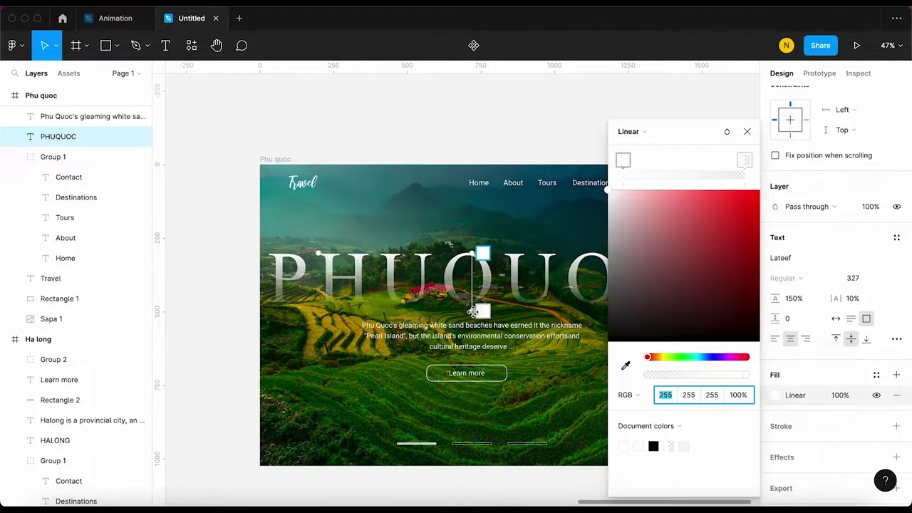
Set the PHUQUOC heading's letter spacing to 8% and nudge it down to Y 79.07, keeping it centred in the frame
{"action": "left_click", "coordinate": [866, 392]}
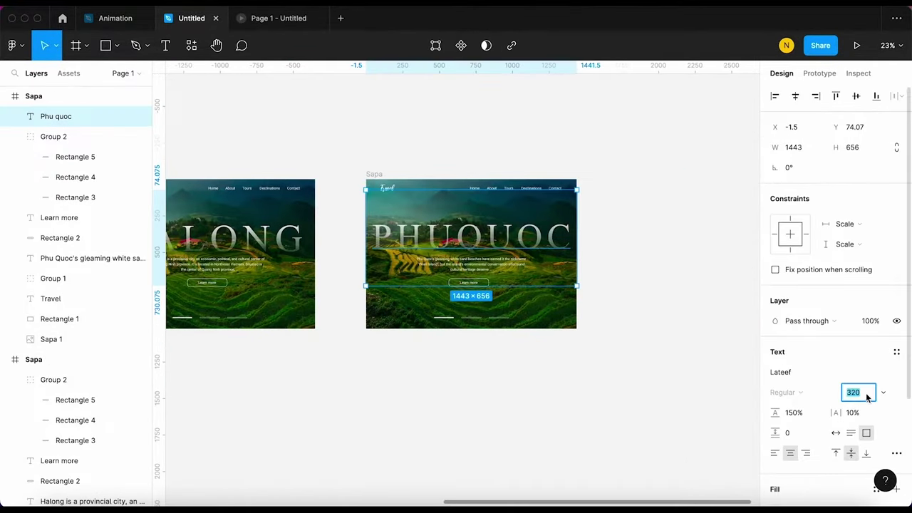
{"action": "type", "text": "8"}
{"action": "key", "text": "Return"}
{"action": "left_click_drag", "start_coordinate": [467, 243], "coordinate": [466, 243]}
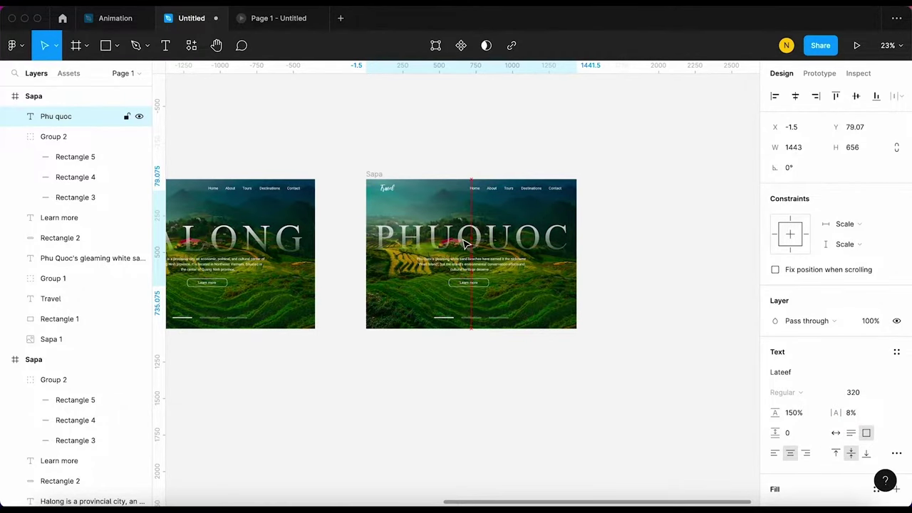
{"action": "left_click", "coordinate": [464, 346]}
Add a white fill to the middle slide indicator bar in the HALONG frame
{"action": "scroll", "coordinate": [464, 346], "scroll_direction": "left", "scroll_amount": 5}
{"action": "scroll", "coordinate": [465, 409], "scroll_direction": "up", "scroll_amount": 3}
{"action": "left_click", "coordinate": [409, 374]}
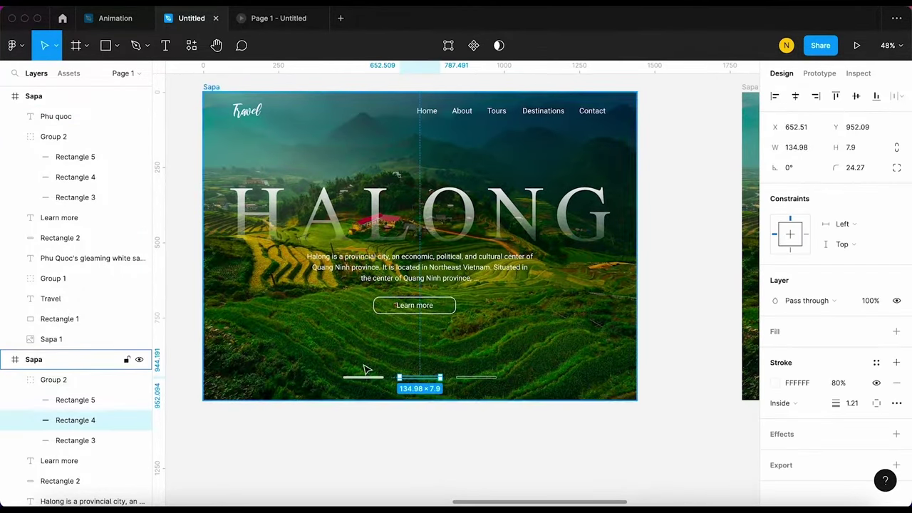
{"action": "scroll", "coordinate": [366, 370], "scroll_direction": "up", "scroll_amount": 3}
{"action": "left_click", "coordinate": [896, 332]}
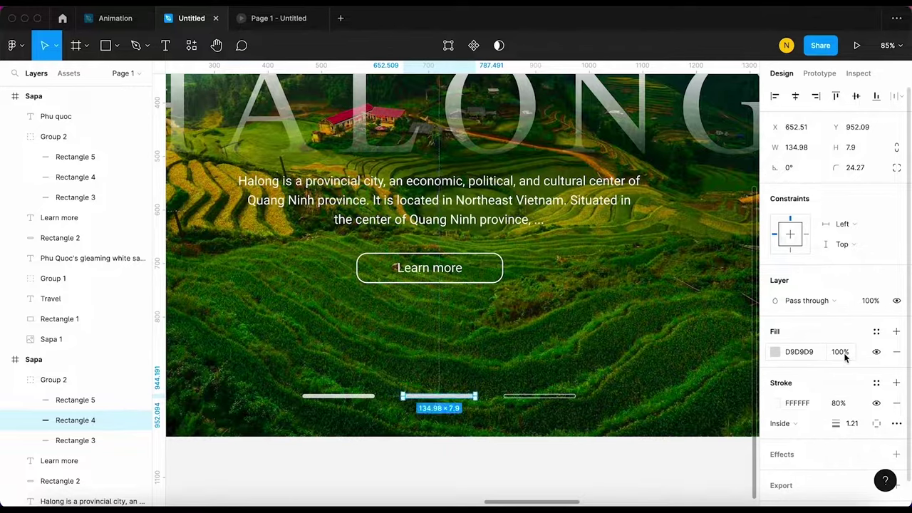
{"action": "left_click", "coordinate": [774, 351]}
{"action": "key", "text": "Escape"}
Replace the fill of the first slide indicator bar in the HALONG frame with a white outline stroke
{"action": "left_click", "coordinate": [339, 396]}
{"action": "left_click", "coordinate": [562, 397]}
{"action": "key", "text": "shift+Tab"}
{"action": "left_click", "coordinate": [895, 363]}
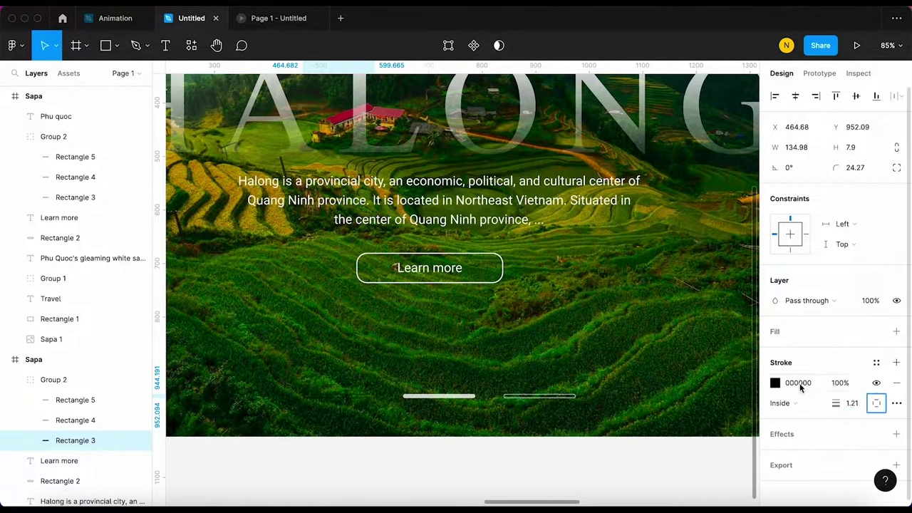
{"action": "left_click", "coordinate": [775, 383]}
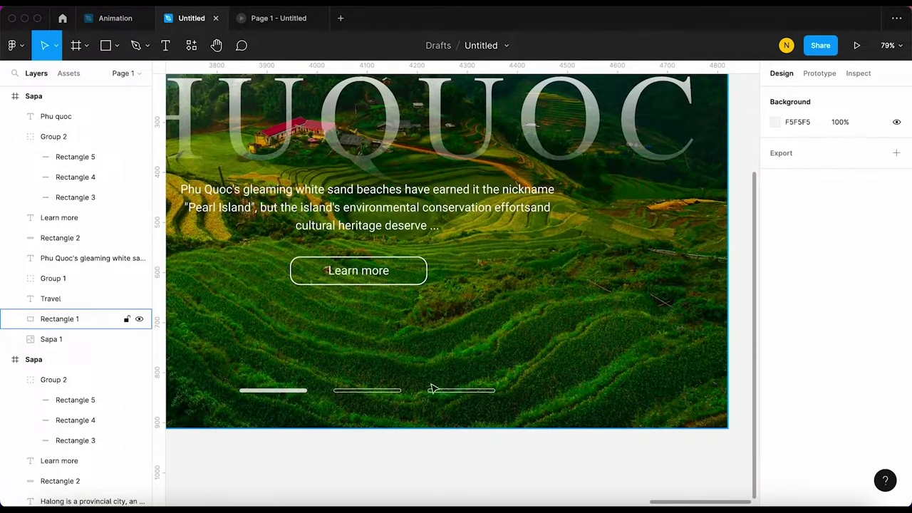
Fill the third slide indicator bar in the PHUQUOC frame with FFFFFF at 80% opacity
{"action": "left_click", "coordinate": [433, 390]}
{"action": "left_click", "coordinate": [896, 331]}
{"action": "left_click", "coordinate": [774, 352]}
{"action": "key", "text": "Escape"}
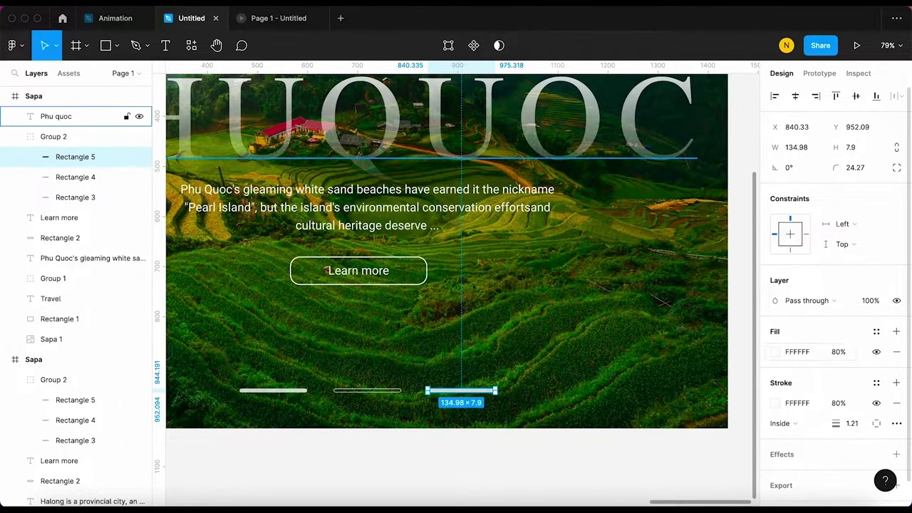
Replace the fill of the first slide indicator bar in the PHUQUOC frame with an FFFFFF outline stroke
{"action": "left_click", "coordinate": [285, 390]}
{"action": "left_click", "coordinate": [775, 403]}
{"action": "left_click", "coordinate": [896, 352]}
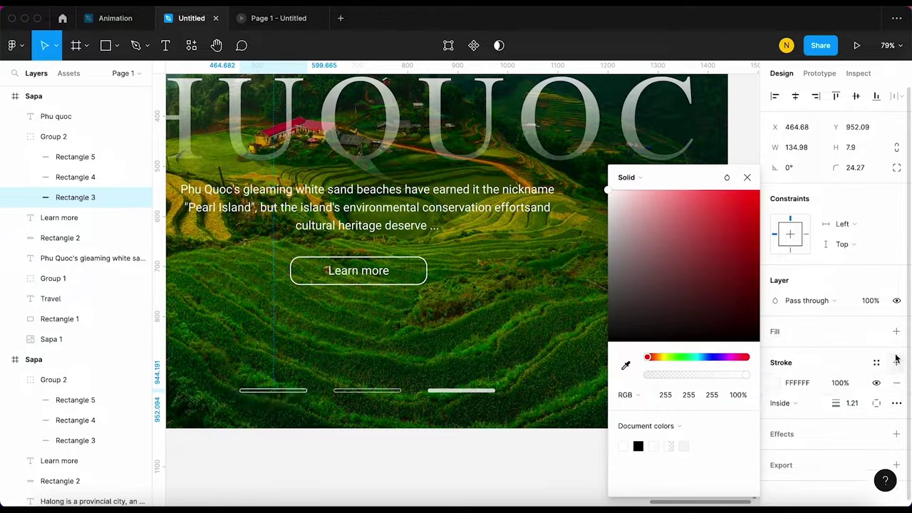
{"action": "key", "text": "Escape"}
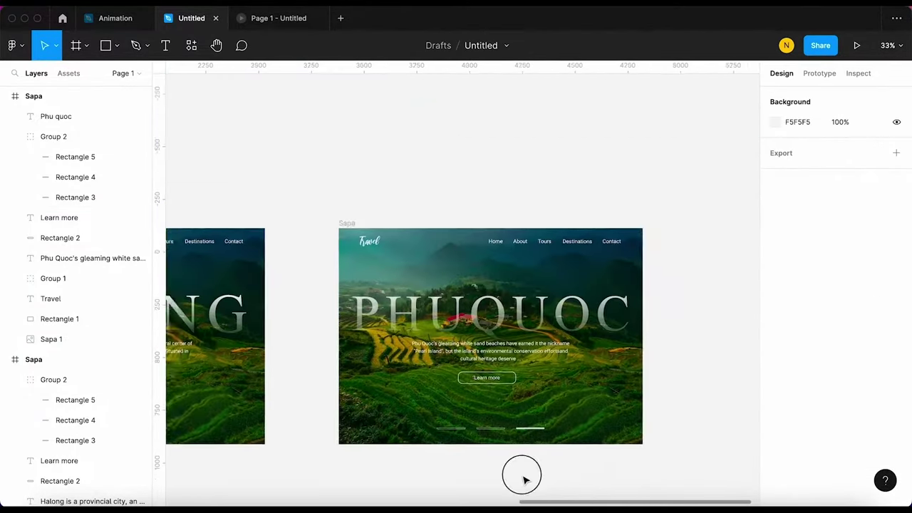
Place HaLong.jpg from the Images folder into the HALONG frame and scale and position it to cover the frame
{"action": "scroll", "coordinate": [455, 285], "scroll_direction": "right", "scroll_amount": 3}
{"action": "left_click", "coordinate": [43, 359]}
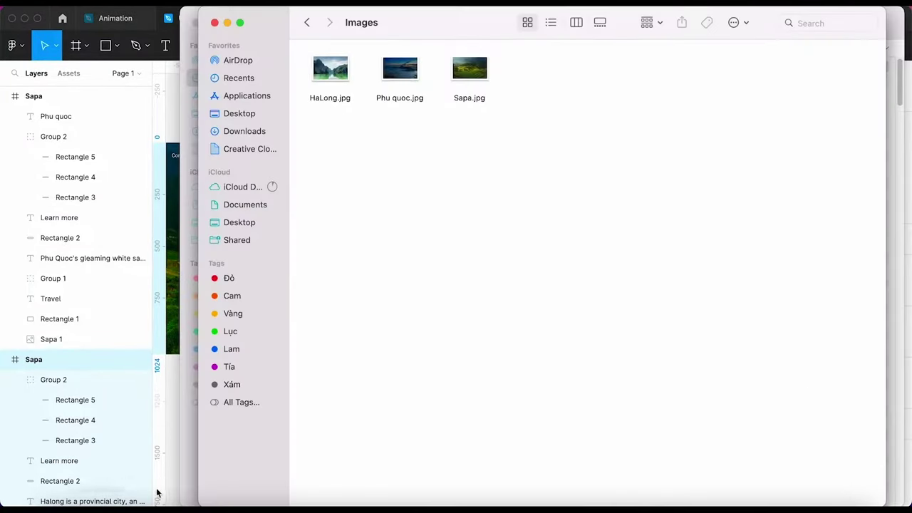
{"action": "left_click_drag", "start_coordinate": [330, 69], "coordinate": [386, 310]}
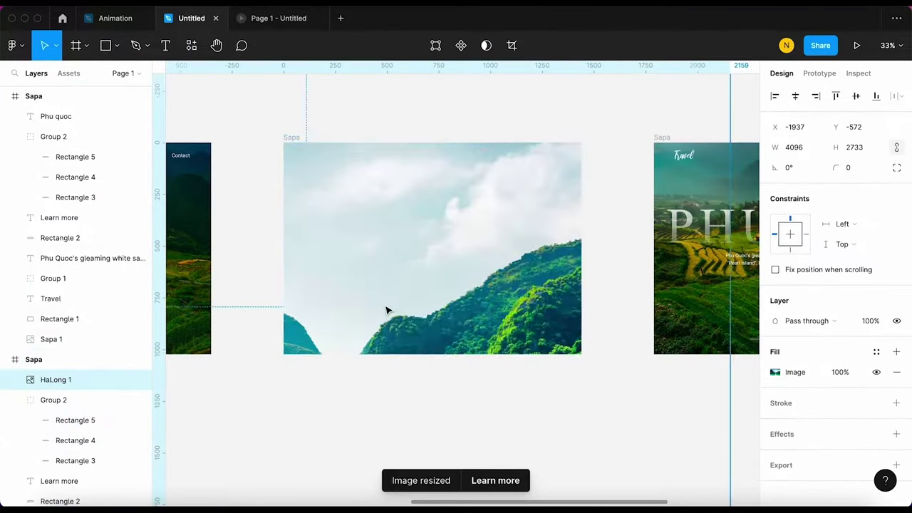
{"action": "scroll", "coordinate": [513, 257], "scroll_direction": "down", "scroll_amount": 3}
{"action": "left_click_drag", "start_coordinate": [633, 398], "coordinate": [503, 350]}
{"action": "scroll", "coordinate": [503, 350], "scroll_direction": "up", "scroll_amount": 3}
{"action": "left_click_drag", "start_coordinate": [529, 392], "coordinate": [516, 378]}
Centre the HaLong image vertically in its frame and move its layer between Rectangle 1 and Sapa 1
{"action": "left_click", "coordinate": [858, 101]}
{"action": "scroll", "coordinate": [71, 285], "scroll_direction": "down", "scroll_amount": 5}
{"action": "left_click_drag", "start_coordinate": [56, 126], "coordinate": [162, 362]}
Place Phu quoc.jpg into the PHUQUOC frame, scale it to about 1618 × 1011 and position it over the frame
{"action": "scroll", "coordinate": [387, 346], "scroll_direction": "right", "scroll_amount": 3}
{"action": "left_click", "coordinate": [386, 346]}
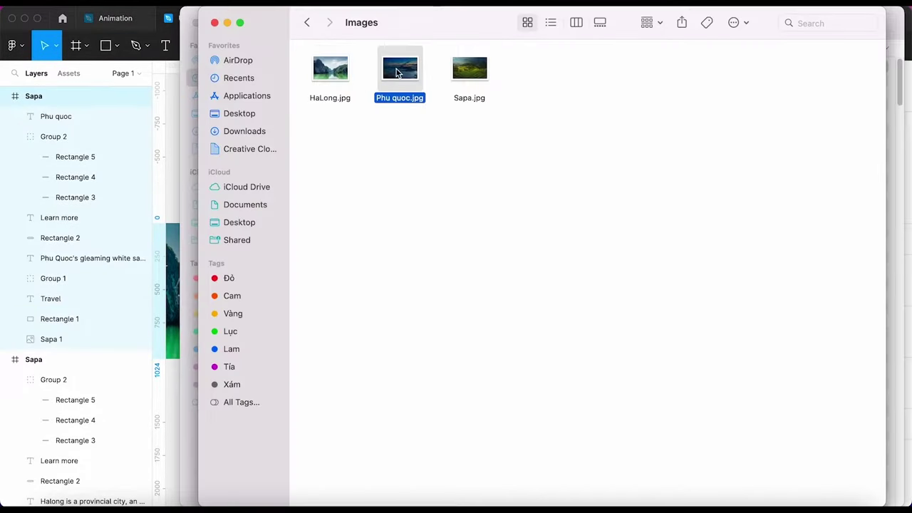
{"action": "left_click_drag", "start_coordinate": [403, 76], "coordinate": [527, 346]}
{"action": "left_click_drag", "start_coordinate": [703, 437], "coordinate": [584, 358]}
{"action": "left_click_drag", "start_coordinate": [456, 278], "coordinate": [487, 304]}
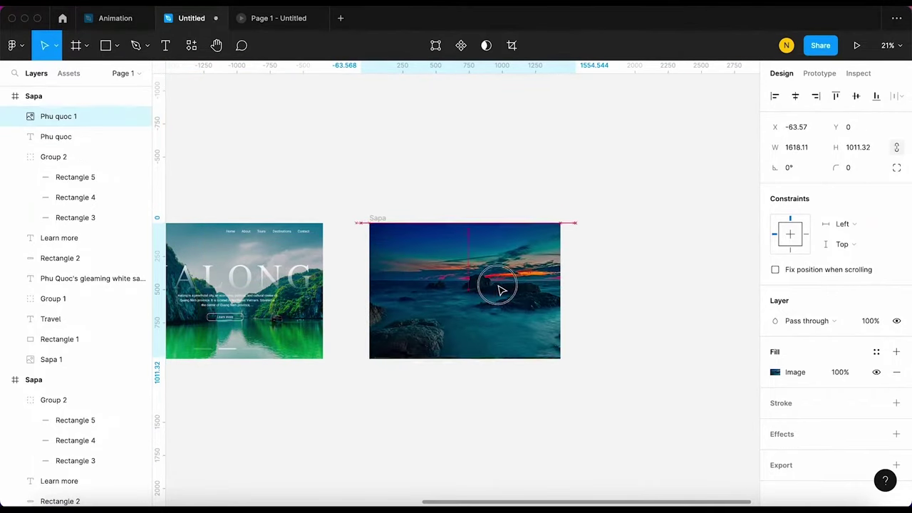
Centre the Phu quoc image vertically in its frame and move its layer between Rectangle 1 and Sapa 1
{"action": "left_click", "coordinate": [855, 96]}
{"action": "left_click_drag", "start_coordinate": [73, 174], "coordinate": [71, 349]}
{"action": "left_click", "coordinate": [411, 402]}
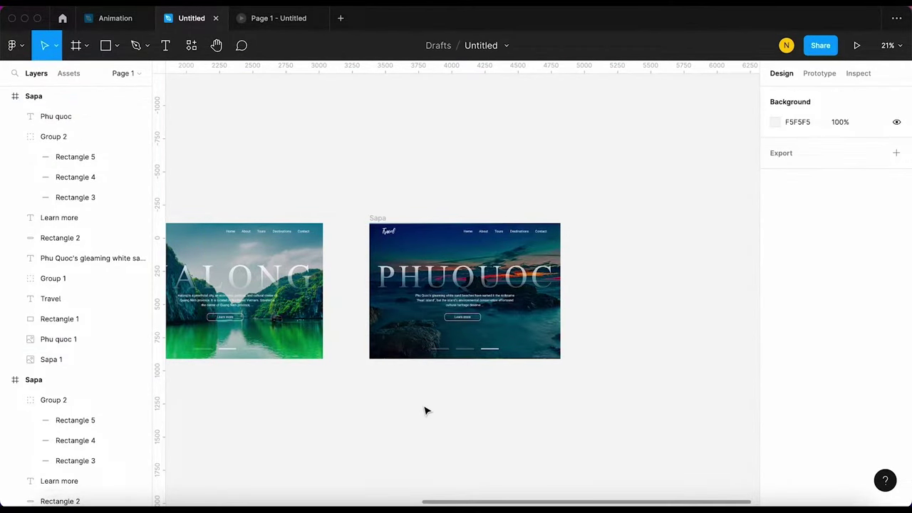
Copy the HALONG heading from its frame and paste it into the SAPA frame
{"action": "left_click_drag", "start_coordinate": [385, 384], "coordinate": [635, 326]}
{"action": "left_click_drag", "start_coordinate": [418, 373], "coordinate": [450, 417]}
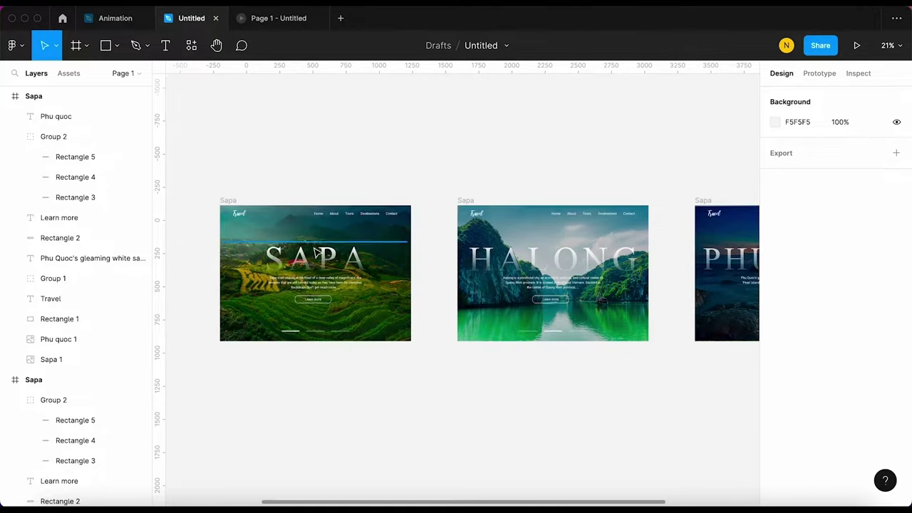
{"action": "double_click", "coordinate": [510, 275]}
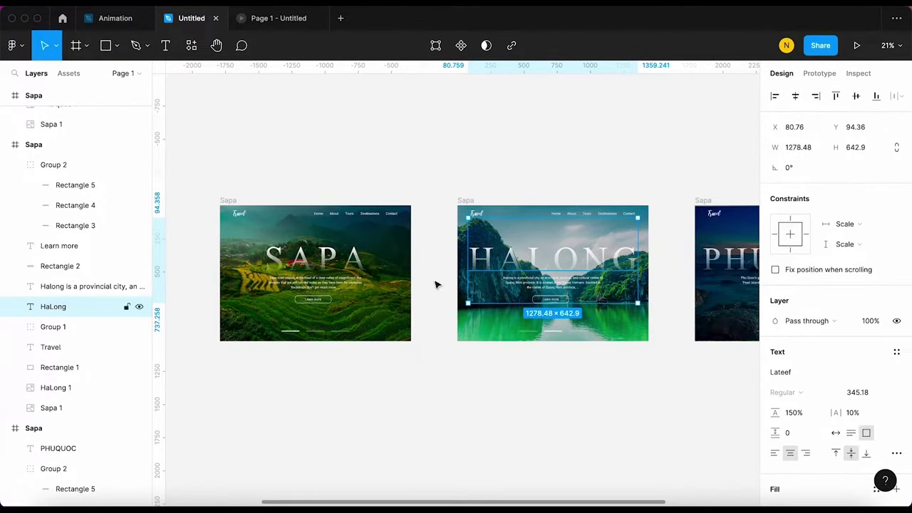
{"action": "left_click", "coordinate": [226, 199]}
{"action": "key", "text": "ctrl+v"}
{"action": "scroll", "coordinate": [326, 251], "scroll_direction": "up", "scroll_amount": 2}
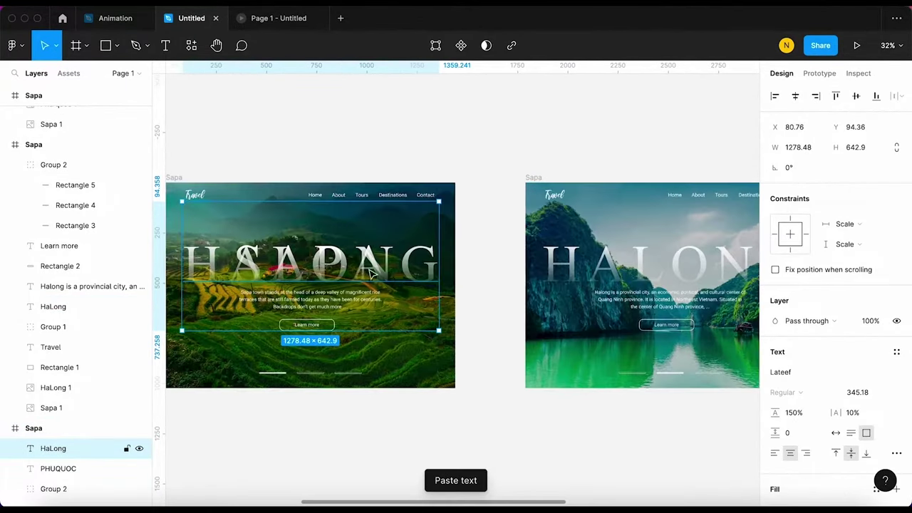
Move the pasted HALONG heading below the SAPA heading to Y 314.86 and set its layer opacity to 0%
{"action": "left_click_drag", "start_coordinate": [410, 275], "coordinate": [413, 319]}
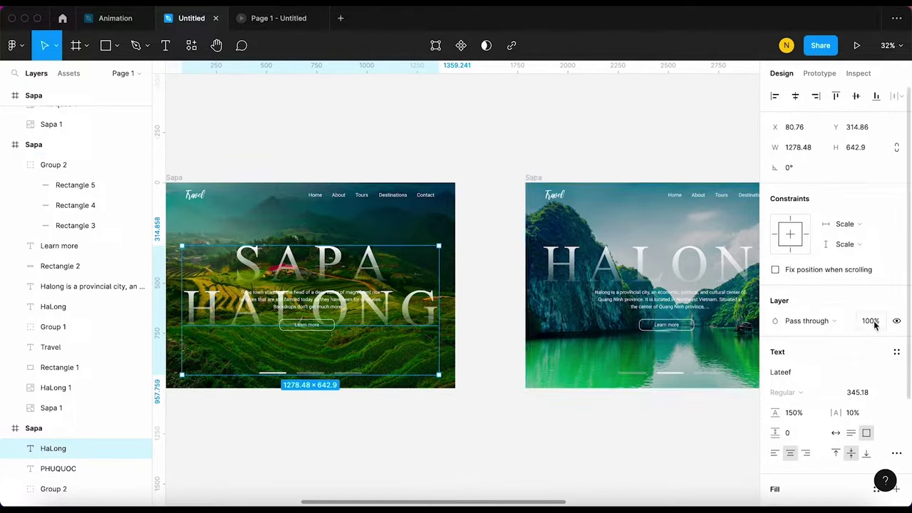
{"action": "type", "text": "0"}
{"action": "key", "text": "Return"}
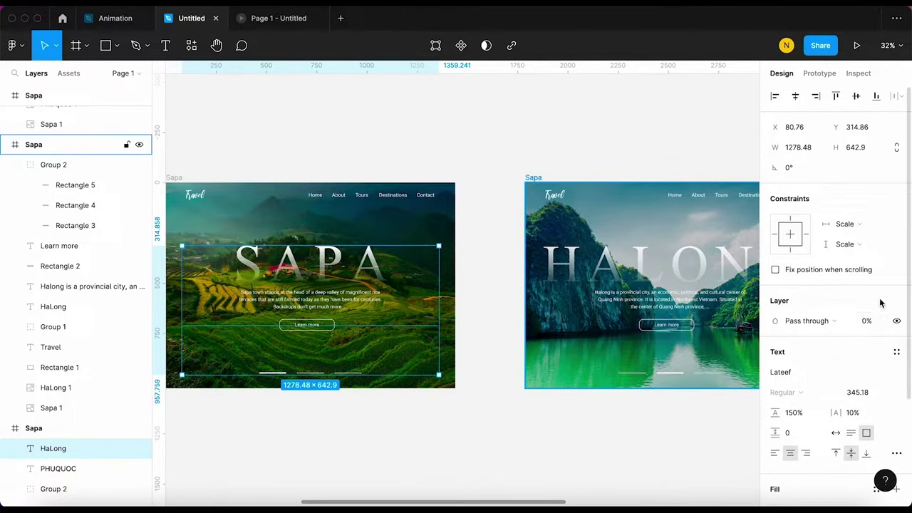
{"action": "left_click", "coordinate": [634, 310]}
{"action": "left_click", "coordinate": [174, 175]}
{"action": "left_click", "coordinate": [271, 299]}
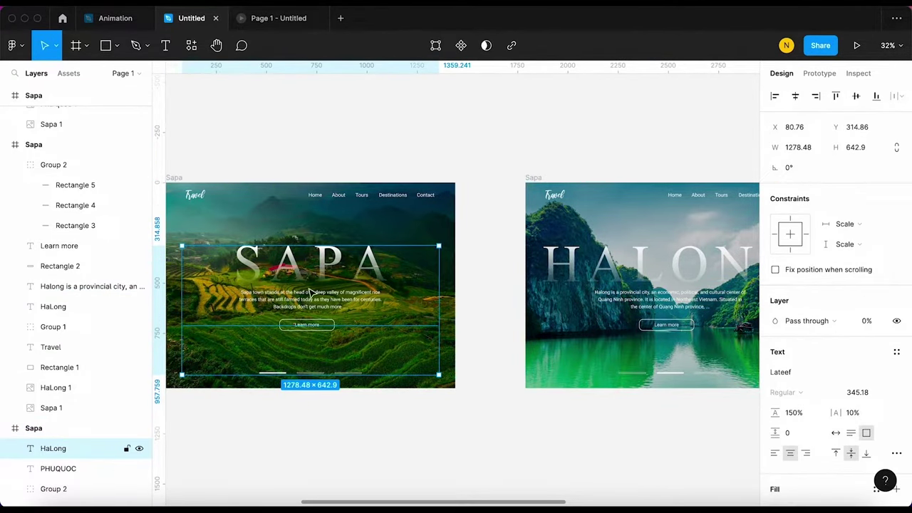
Paste the Halong description into the SAPA frame and set its layer opacity to 0%
{"action": "left_click", "coordinate": [174, 176]}
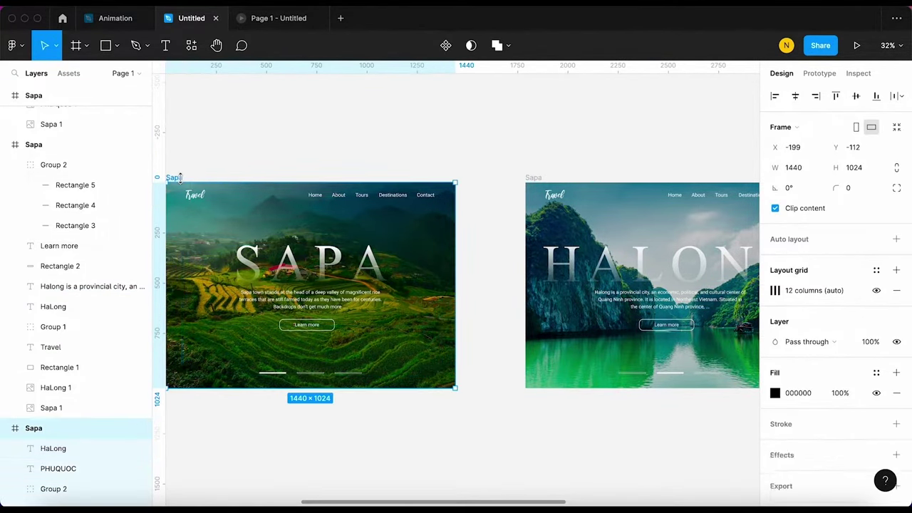
{"action": "key", "text": "ctrl+v"}
{"action": "type", "text": "0"}
{"action": "key", "text": "Return"}
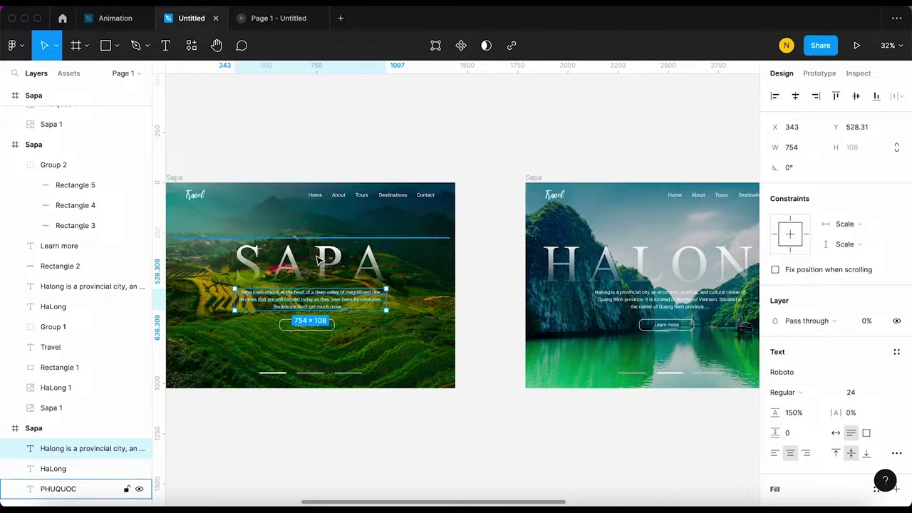
Copy the SAPA heading from its frame and paste it into the HALONG frame
{"action": "scroll", "coordinate": [62, 291], "scroll_direction": "down", "scroll_amount": 3}
{"action": "scroll", "coordinate": [62, 291], "scroll_direction": "down", "scroll_amount": 5}
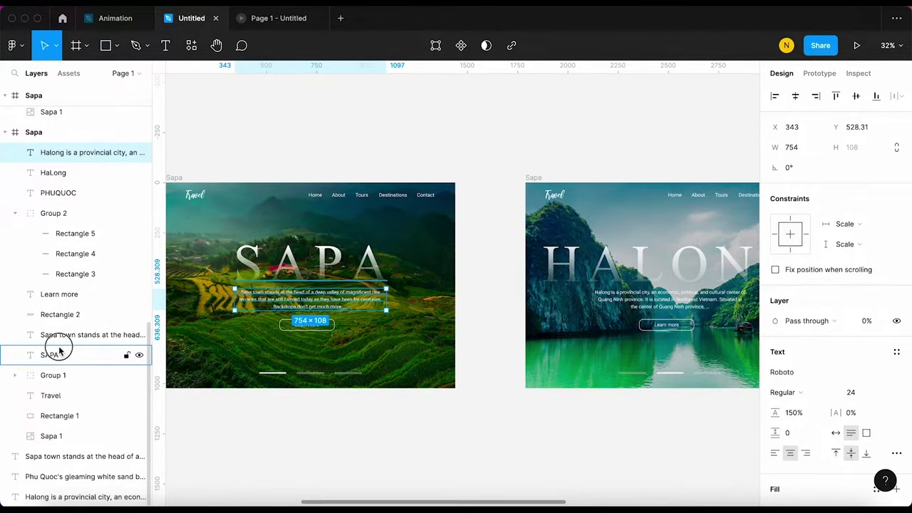
{"action": "left_click", "coordinate": [59, 354]}
{"action": "scroll", "coordinate": [437, 152], "scroll_direction": "right", "scroll_amount": 4}
{"action": "scroll", "coordinate": [437, 153], "scroll_direction": "down", "scroll_amount": 1}
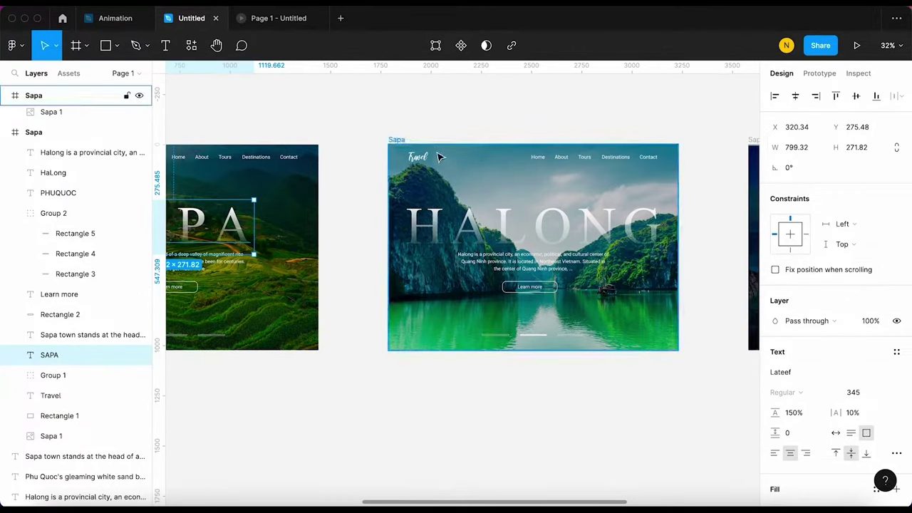
{"action": "left_click", "coordinate": [397, 141]}
{"action": "key", "text": "ctrl+v"}
Move the pasted SAPA heading above the HALONG heading to Y 70.68 and set its layer opacity to 0%
{"action": "left_click_drag", "start_coordinate": [547, 226], "coordinate": [545, 180]}
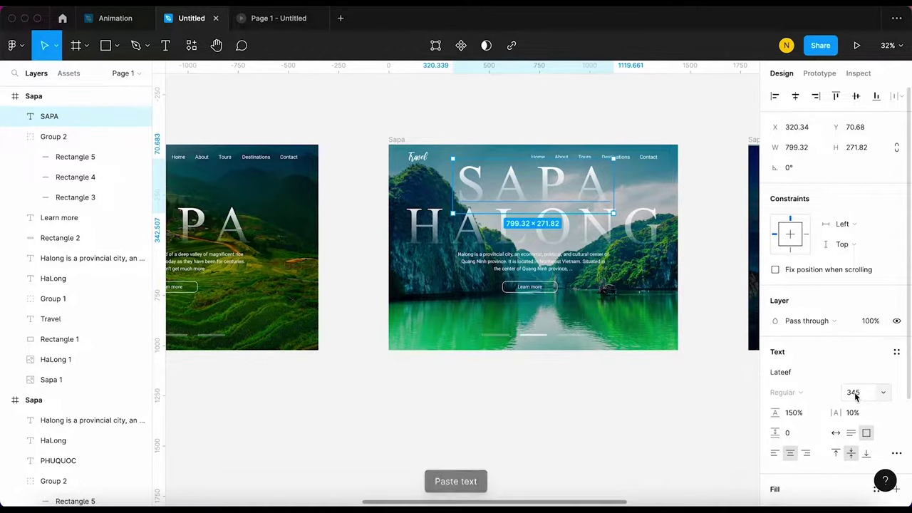
{"action": "type", "text": "0"}
{"action": "key", "text": "Return"}
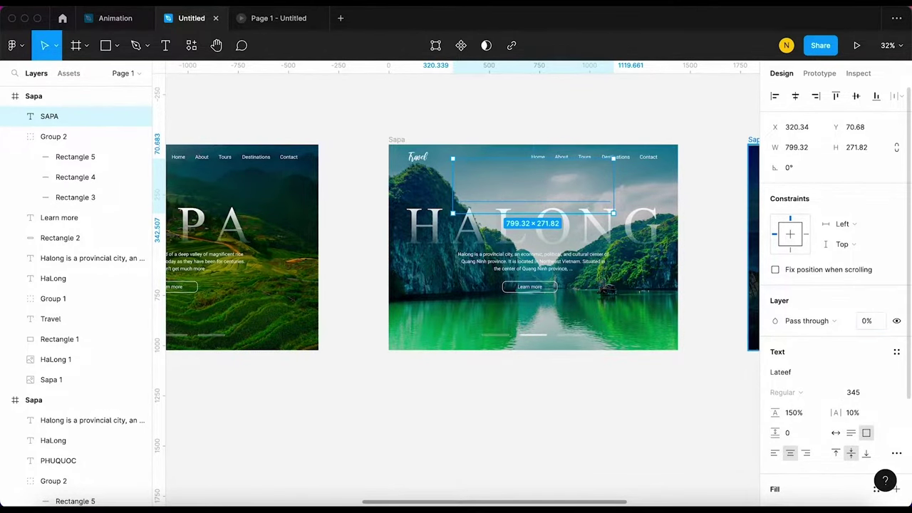
{"action": "left_click", "coordinate": [393, 403]}
Create a prototype connection from the SAPA frame to the HALONG frame
{"action": "scroll", "coordinate": [388, 398], "scroll_direction": "down", "scroll_amount": 2}
{"action": "scroll", "coordinate": [385, 395], "scroll_direction": "left", "scroll_amount": 3}
{"action": "scroll", "coordinate": [385, 395], "scroll_direction": "up", "scroll_amount": 2}
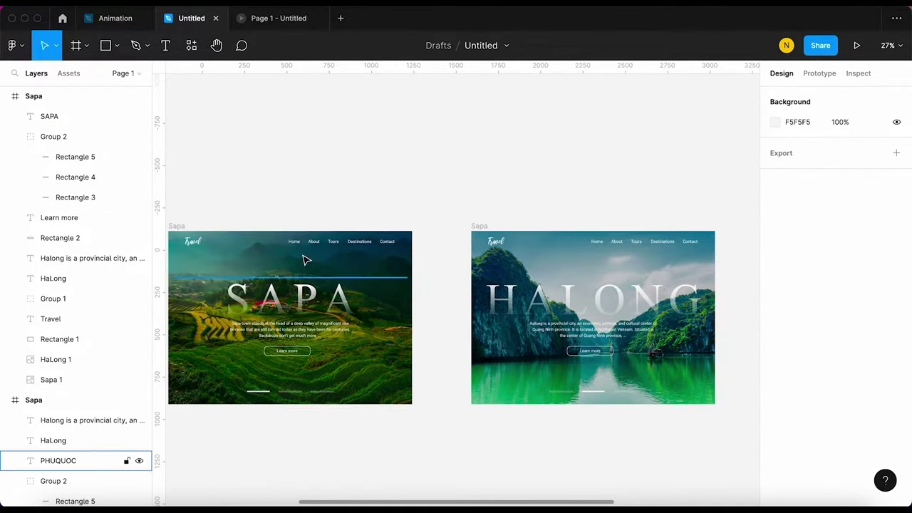
{"action": "left_click", "coordinate": [183, 227]}
{"action": "left_click", "coordinate": [821, 74]}
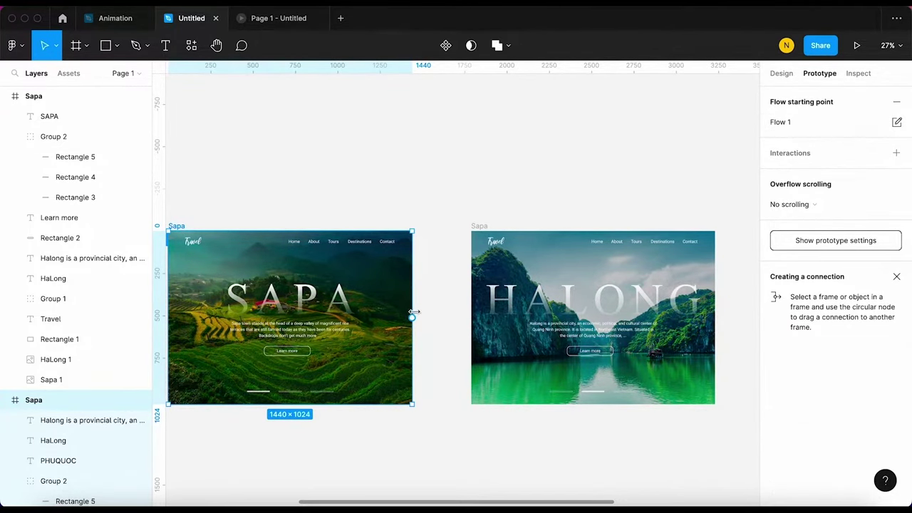
{"action": "left_click_drag", "start_coordinate": [412, 317], "coordinate": [485, 317]}
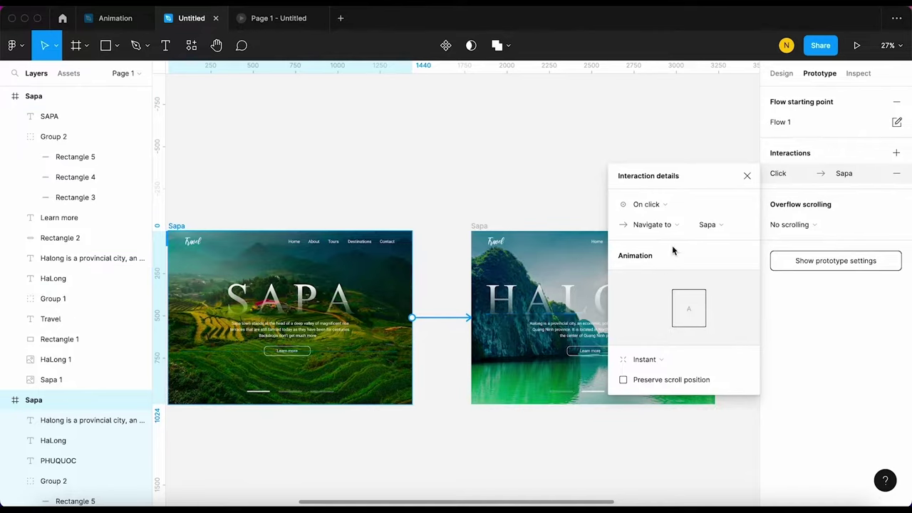
Set the SAPA interaction to After delay 3000 ms with Smart animate and adjust the custom easing curve to about 0.64, 0, 0.31, 1
{"action": "left_click", "coordinate": [662, 205]}
{"action": "left_click", "coordinate": [661, 362]}
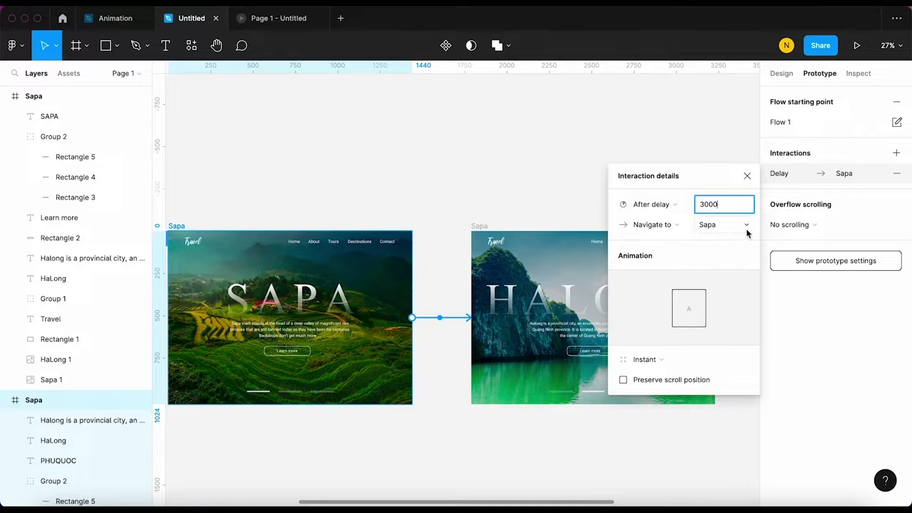
{"action": "left_click", "coordinate": [660, 358]}
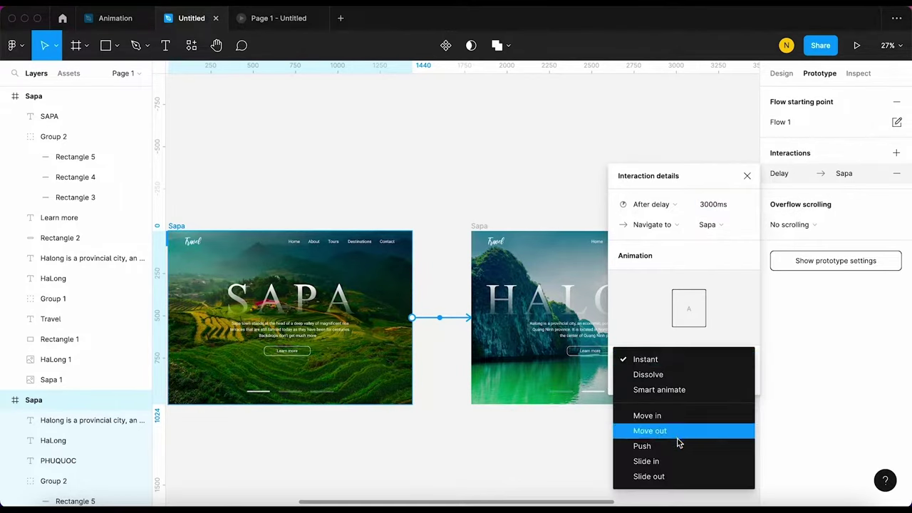
{"action": "left_click", "coordinate": [688, 386]}
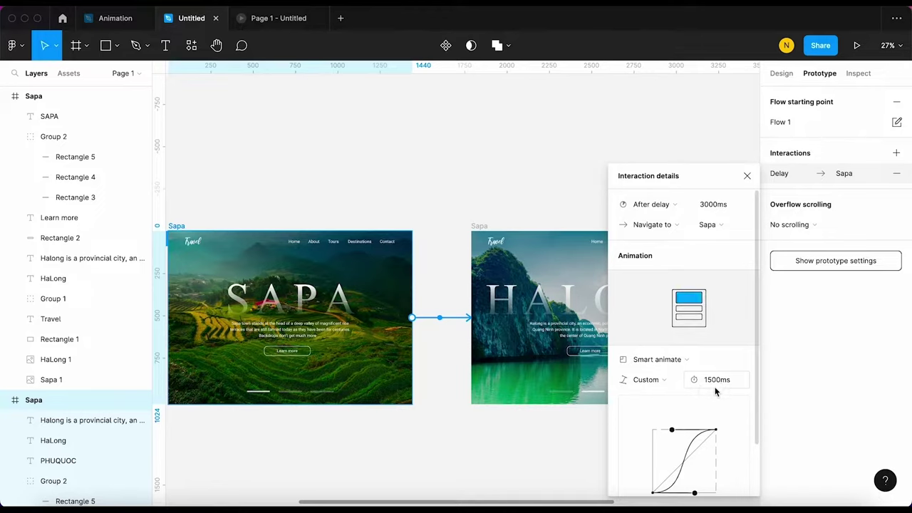
{"action": "scroll", "coordinate": [715, 390], "scroll_direction": "down", "scroll_amount": 2}
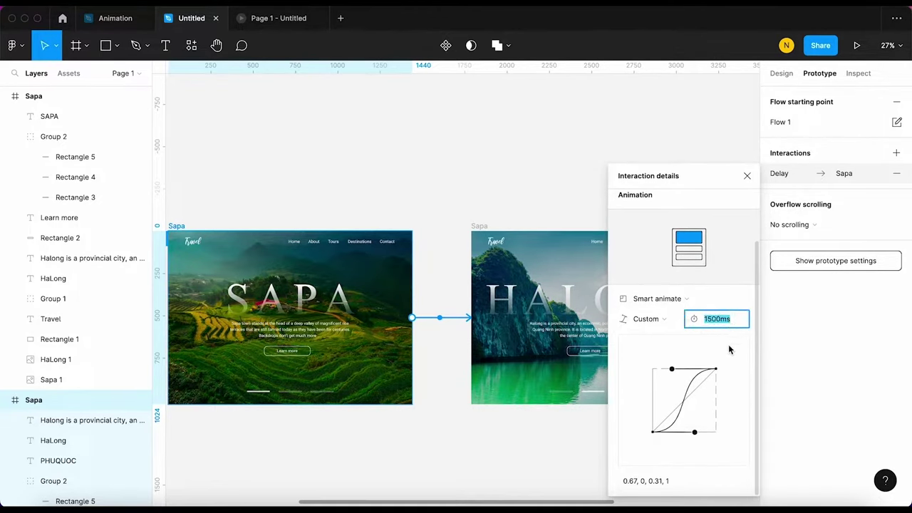
{"action": "left_click_drag", "start_coordinate": [694, 432], "coordinate": [693, 432]}
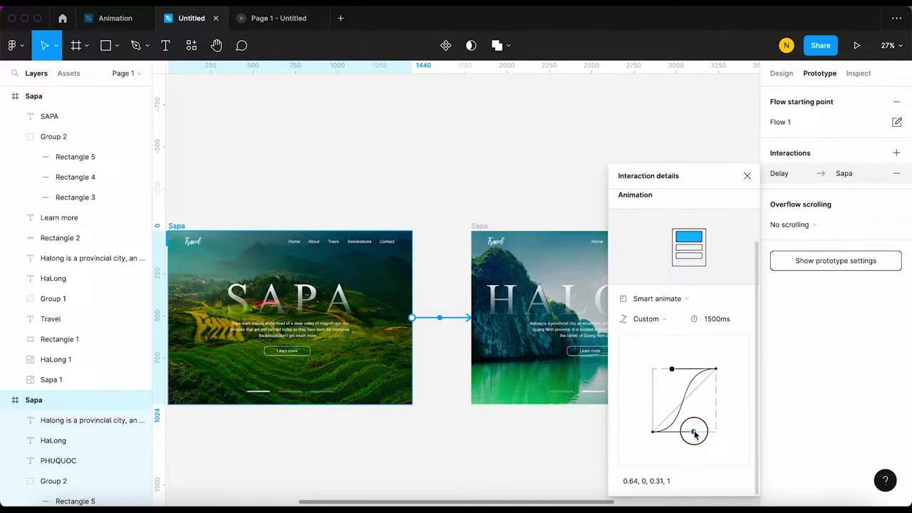
{"action": "left_click", "coordinate": [745, 176]}
Play the prototype from the SAPA frame with the whole slide scaled to the screen, and return to the design file
{"action": "left_click", "coordinate": [436, 205]}
{"action": "left_click", "coordinate": [176, 226]}
{"action": "left_click", "coordinate": [857, 45]}
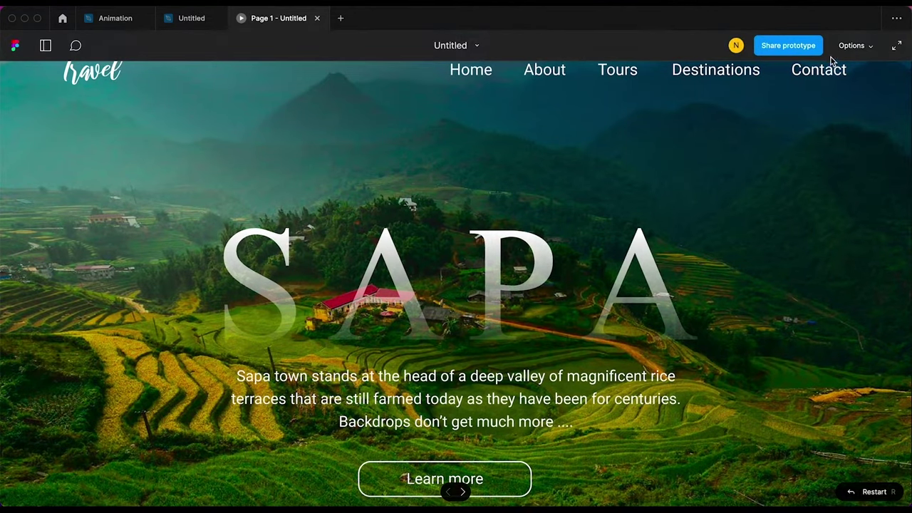
{"action": "left_click", "coordinate": [871, 47]}
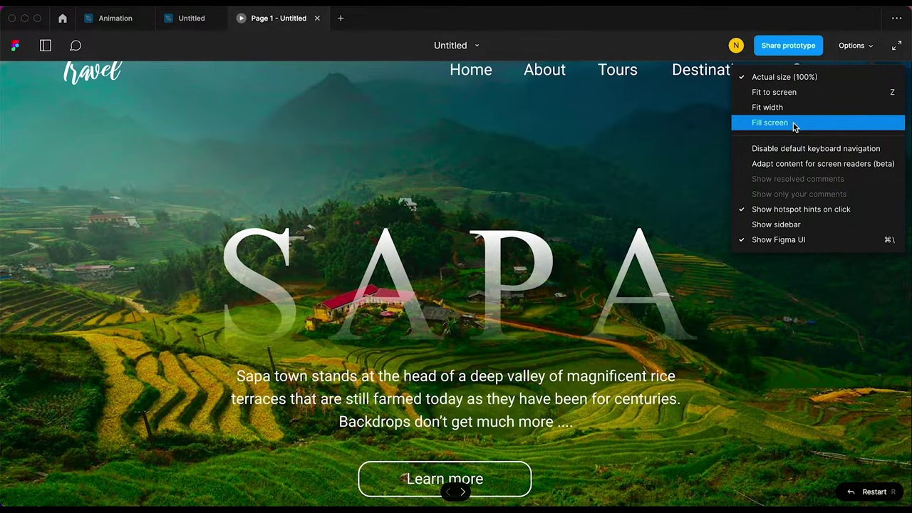
{"action": "left_click", "coordinate": [795, 126]}
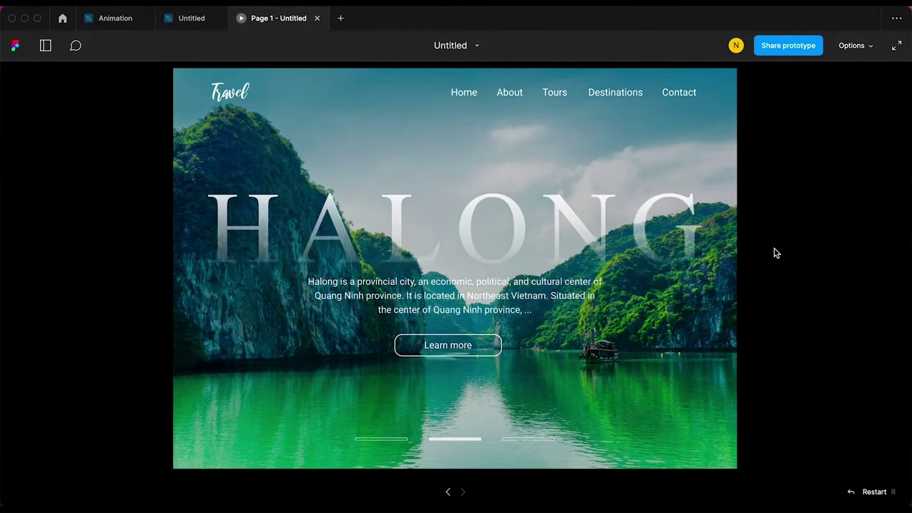
{"action": "left_click", "coordinate": [187, 19]}
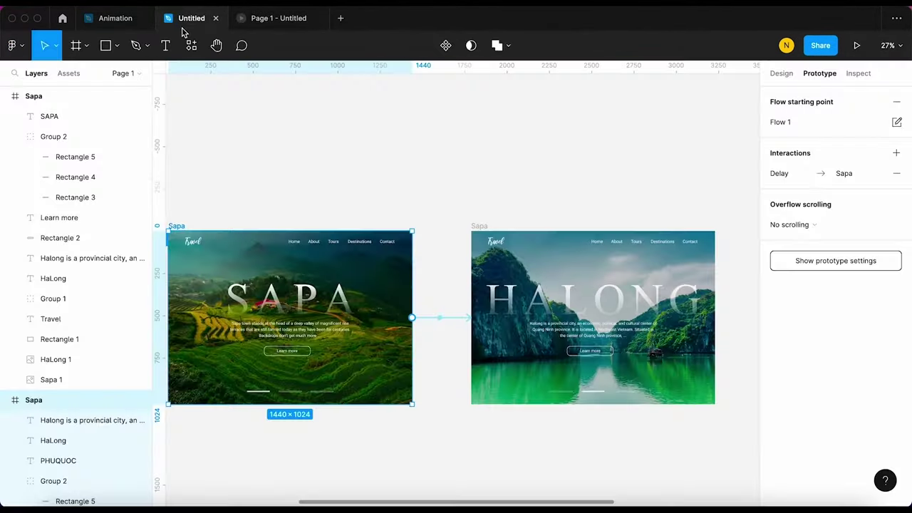
Connect the HALONG frame to the PHUQUOC frame with an After delay interaction using Smart animate
{"action": "left_click", "coordinate": [449, 254]}
{"action": "scroll", "coordinate": [447, 254], "scroll_direction": "right", "scroll_amount": 5}
{"action": "left_click", "coordinate": [253, 212]}
{"action": "left_click_drag", "start_coordinate": [490, 303], "coordinate": [550, 304]}
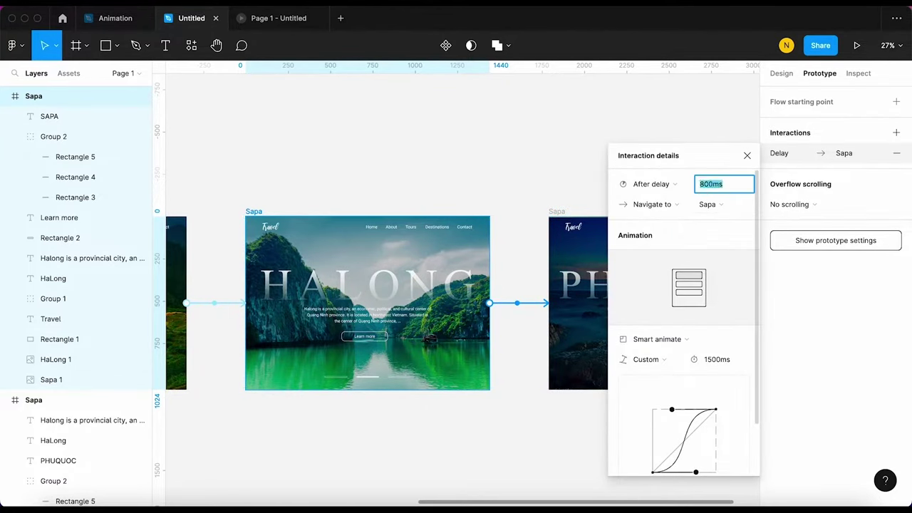
{"action": "scroll", "coordinate": [726, 265], "scroll_direction": "down", "scroll_amount": 2}
{"action": "left_click", "coordinate": [746, 155]}
Copy the PHUQUOC heading into the HALONG frame, place it below the HALONG heading at Y 288.19 and set its opacity to 0%
{"action": "left_click", "coordinate": [569, 298]}
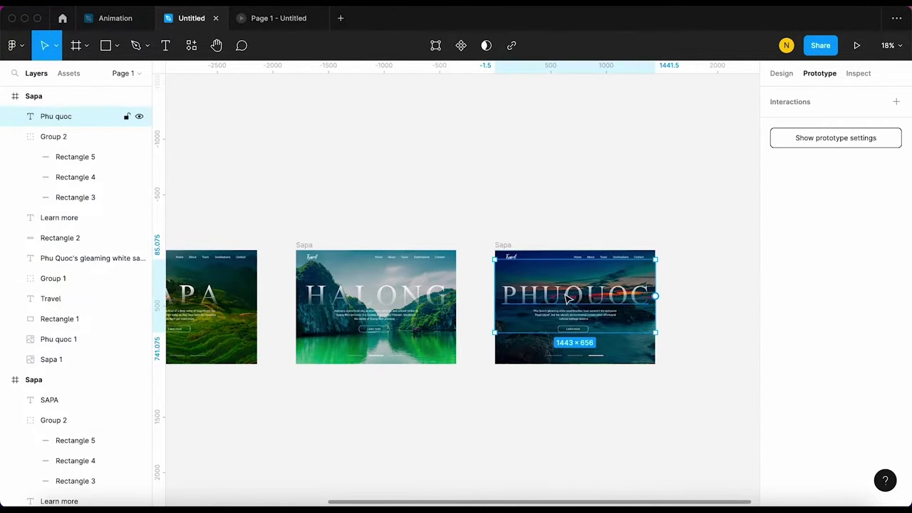
{"action": "left_click", "coordinate": [303, 246]}
{"action": "scroll", "coordinate": [374, 290], "scroll_direction": "up", "scroll_amount": 3}
{"action": "key", "text": "ctrl+v"}
{"action": "left_click", "coordinate": [781, 73]}
{"action": "left_click", "coordinate": [875, 319]}
{"action": "type", "text": "0"}
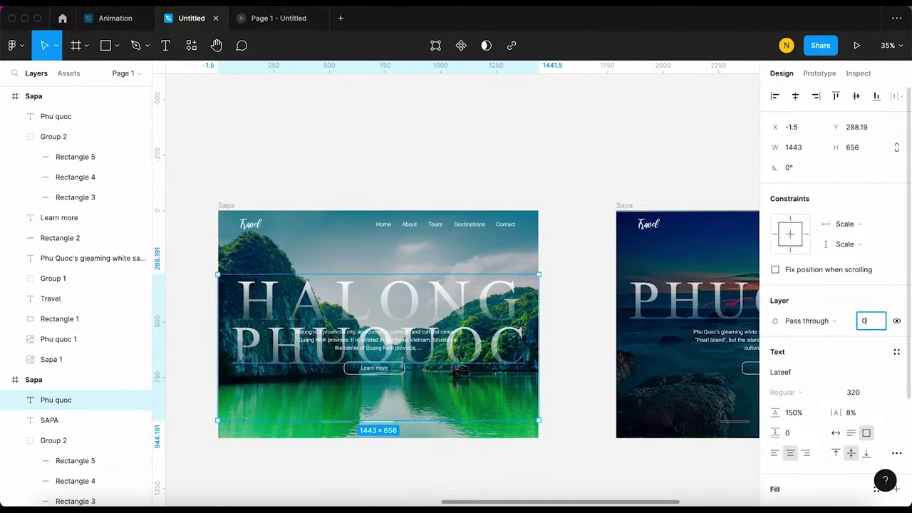
Move the Phu quoc heading layer in the PHUQUOC frame to just below Rectangle 2 in the layer order
{"action": "left_click", "coordinate": [710, 348]}
{"action": "left_click", "coordinate": [45, 116]}
{"action": "left_click_drag", "start_coordinate": [45, 116], "coordinate": [85, 245]}
Copy the Phu Quoc description into the HALONG frame and set the copy's layer opacity to 0%
{"action": "left_click", "coordinate": [114, 258]}
{"action": "key", "text": "ctrl+c"}
{"action": "left_click", "coordinate": [33, 379]}
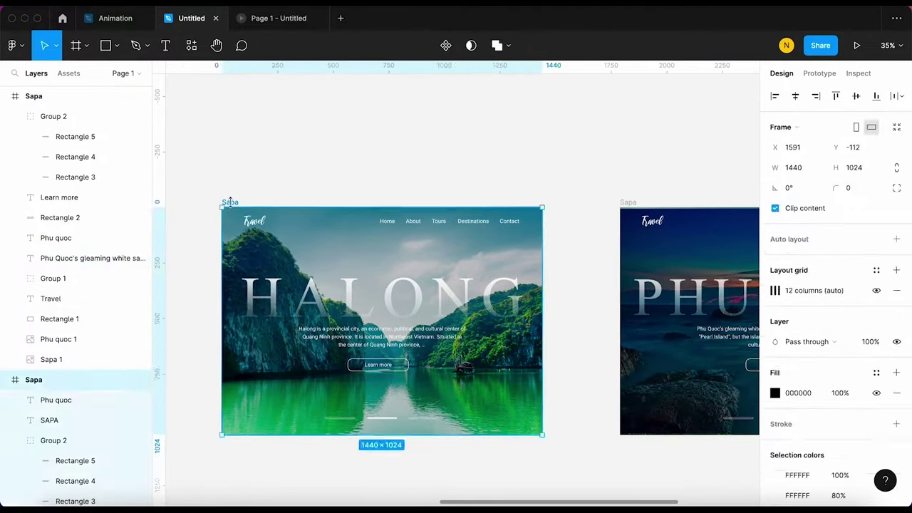
{"action": "key", "text": "ctrl+v"}
{"action": "left_click", "coordinate": [870, 321]}
{"action": "type", "text": "0"}
{"action": "left_click", "coordinate": [549, 157]}
Copy the HALONG heading from its frame and paste it into the PHUQUOC frame
{"action": "scroll", "coordinate": [271, 304], "scroll_direction": "right", "scroll_amount": 3}
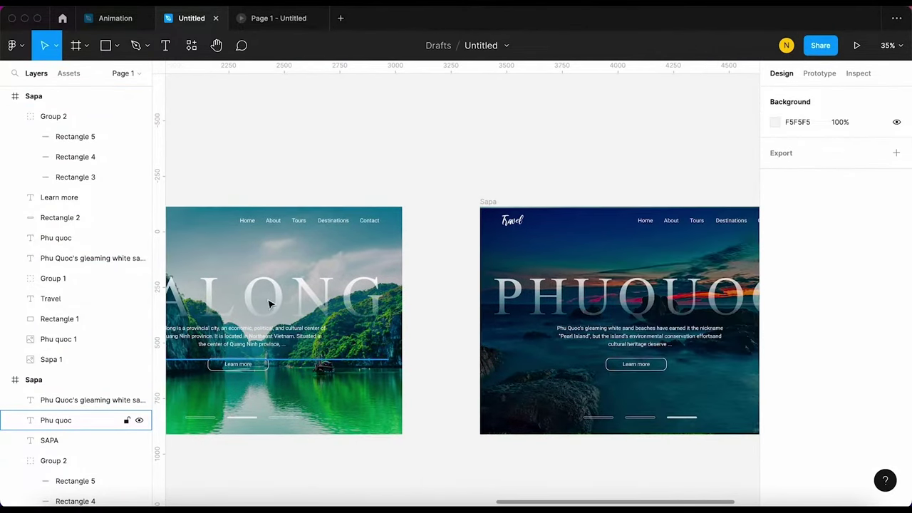
{"action": "scroll", "coordinate": [62, 300], "scroll_direction": "down", "scroll_amount": 4}
{"action": "left_click", "coordinate": [285, 292]}
{"action": "key", "text": "ctrl+c"}
{"action": "left_click", "coordinate": [488, 202]}
{"action": "key", "text": "ctrl+v"}
Move the pasted HALONG heading above the PHUQUOC heading to Y -114.59 and set its layer opacity to 0%
{"action": "left_click_drag", "start_coordinate": [476, 290], "coordinate": [476, 287]}
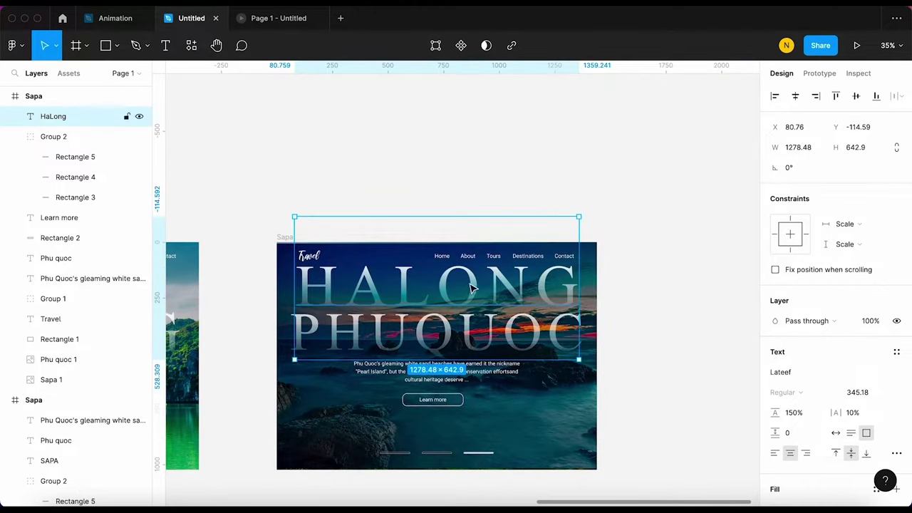
{"action": "left_click", "coordinate": [871, 320]}
{"action": "type", "text": "0"}
{"action": "left_click", "coordinate": [545, 383]}
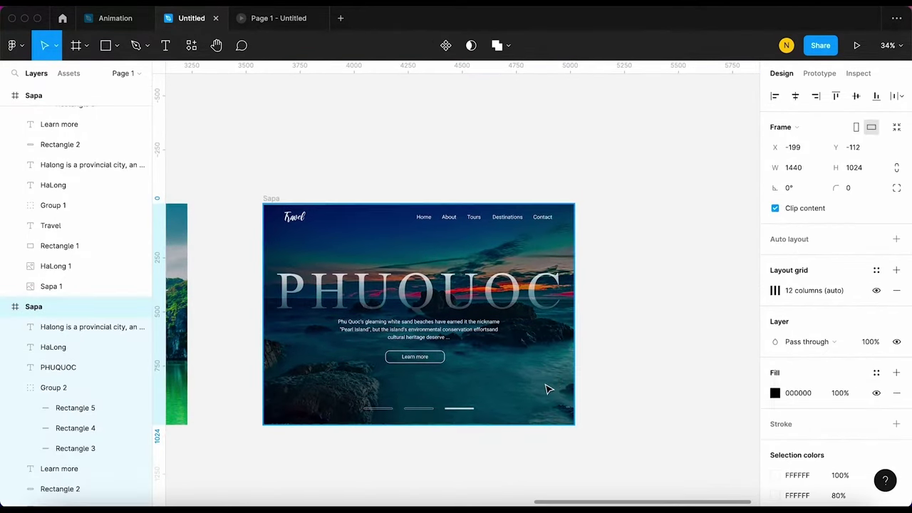
Resize the Phu quoc 1 image to 1638.4 × 1024 and position it at X -99.2, Y 0 in its frame
{"action": "left_click", "coordinate": [539, 389]}
{"action": "left_click", "coordinate": [81, 136]}
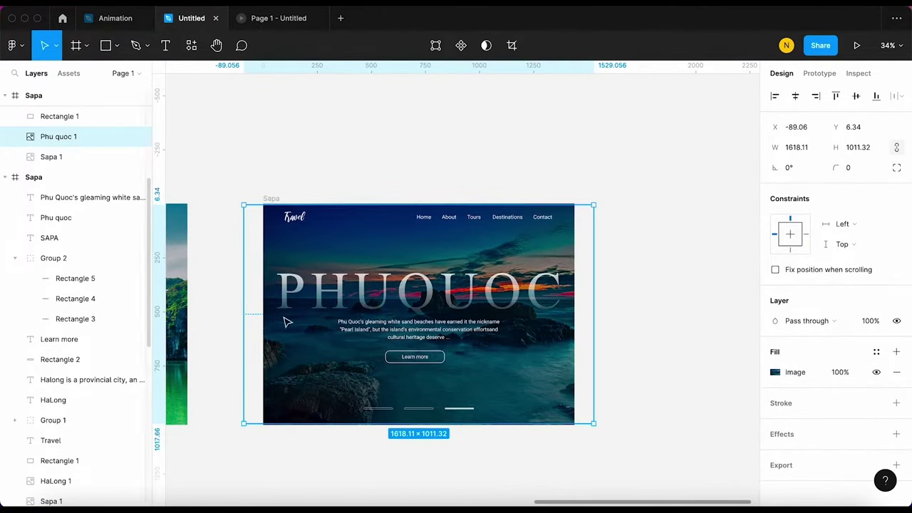
{"action": "left_click_drag", "start_coordinate": [591, 424], "coordinate": [597, 425]}
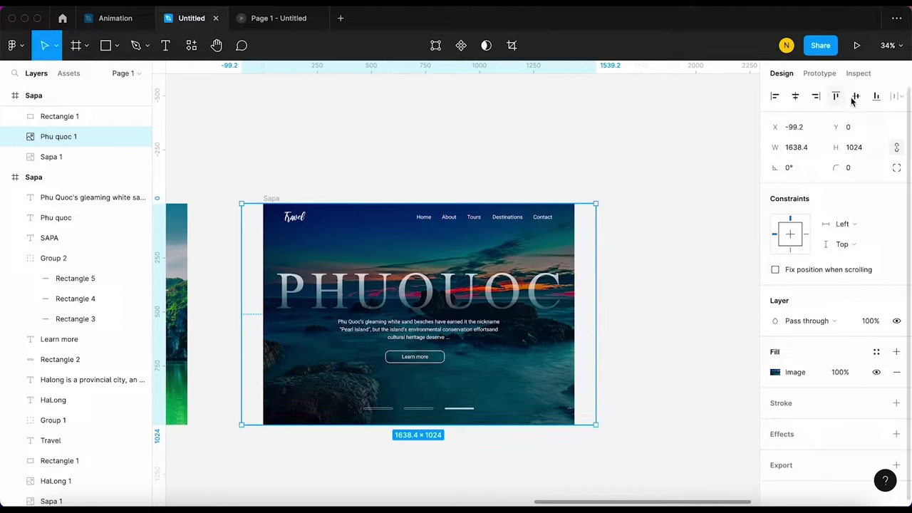
Check the slide transitions in the prototype preview and return to the design file
{"action": "left_click", "coordinate": [271, 17]}
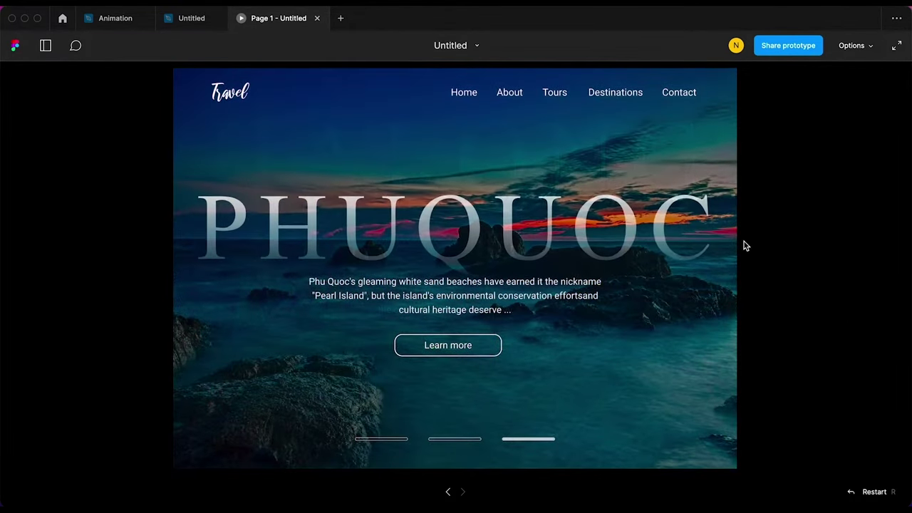
{"action": "left_click", "coordinate": [189, 17]}
{"action": "scroll", "coordinate": [387, 240], "scroll_direction": "down", "scroll_amount": 2}
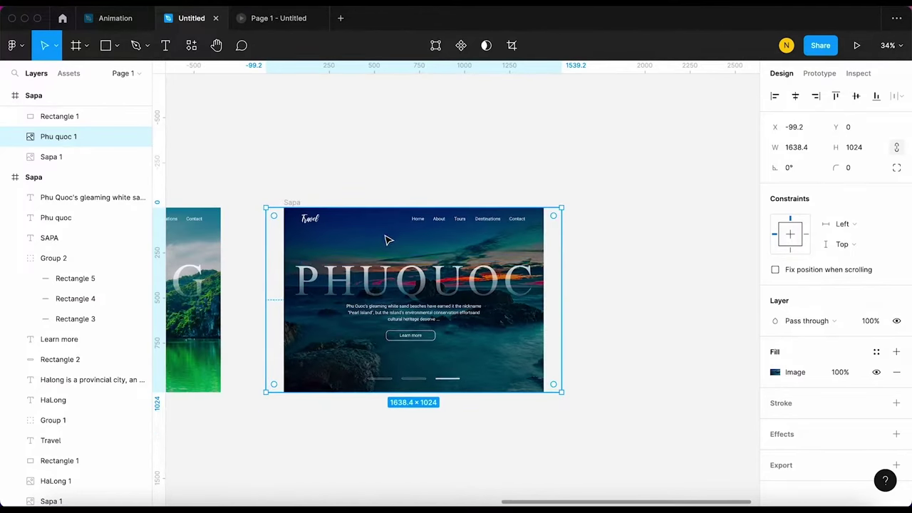
Duplicate Rectangle 1 in the SAPA frame, move the copy below the Sapa 1 image and use it as the image's mask
{"action": "left_click_drag", "start_coordinate": [387, 240], "coordinate": [648, 231]}
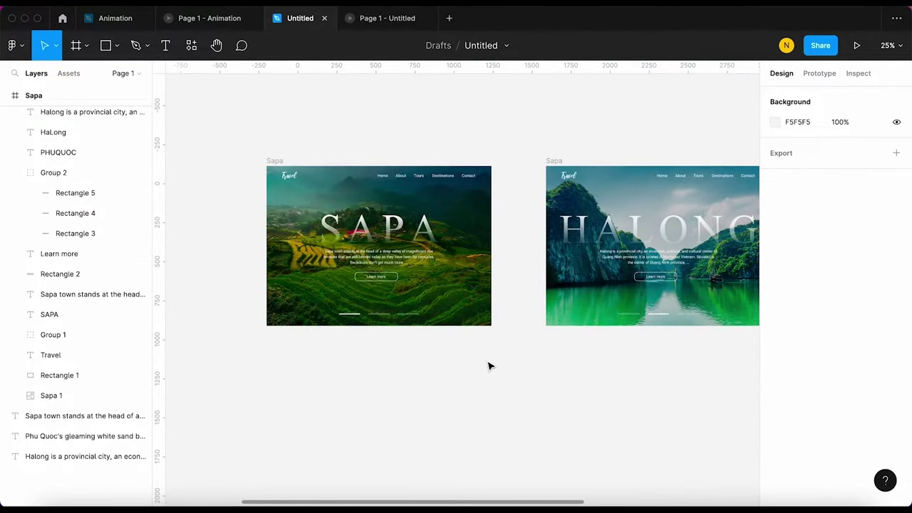
{"action": "scroll", "coordinate": [285, 171], "scroll_direction": "up", "scroll_amount": 3}
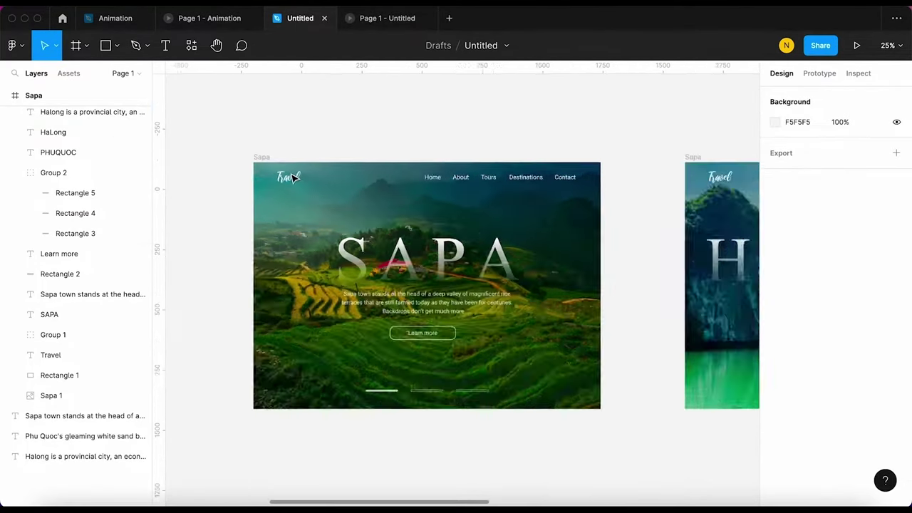
{"action": "left_click", "coordinate": [302, 425]}
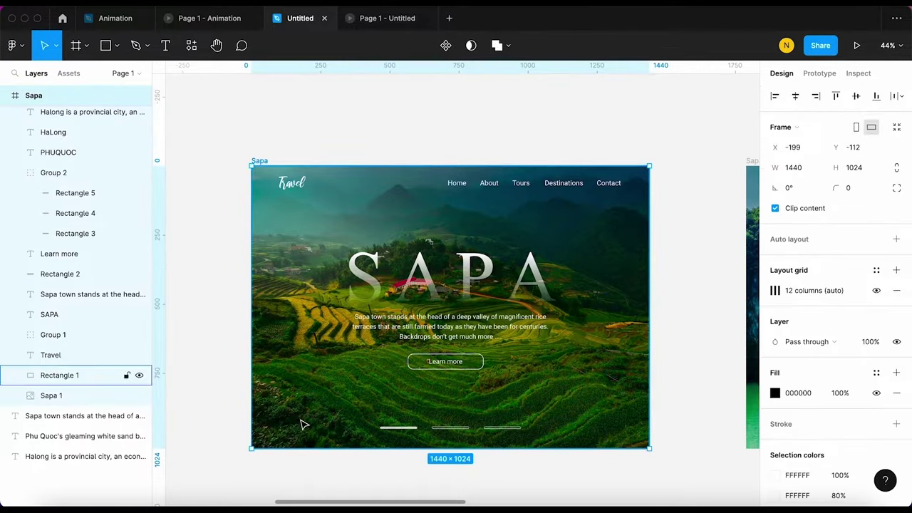
{"action": "left_click", "coordinate": [56, 377]}
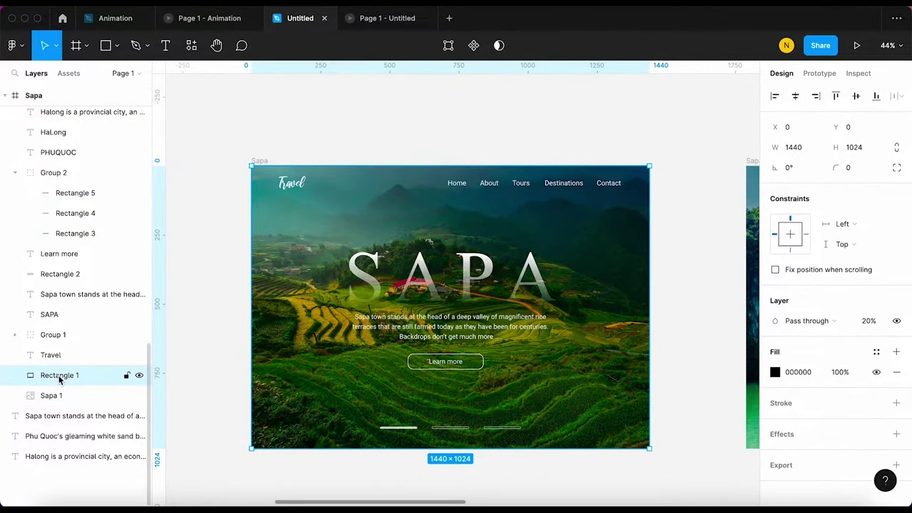
{"action": "key", "text": "ctrl+d"}
{"action": "left_click_drag", "start_coordinate": [64, 376], "coordinate": [64, 417]}
{"action": "left_click", "coordinate": [58, 398], "text": "shift"}
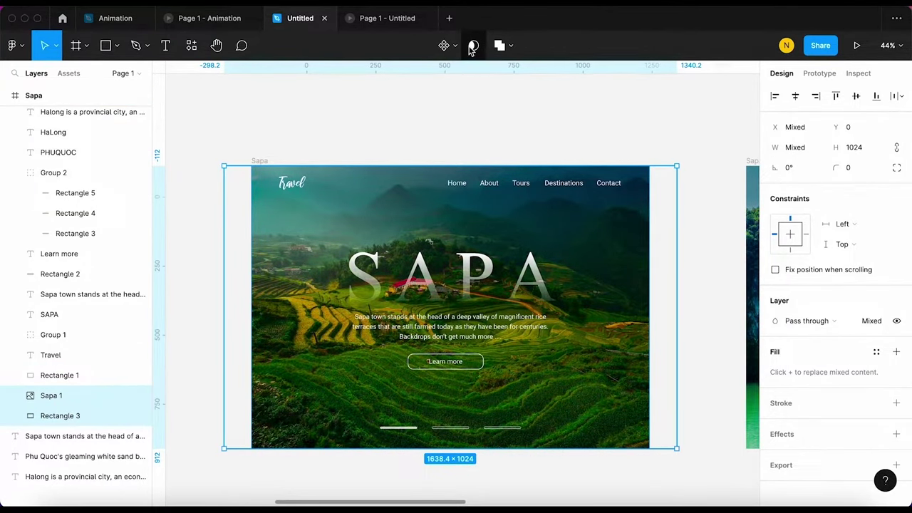
{"action": "left_click", "coordinate": [471, 46]}
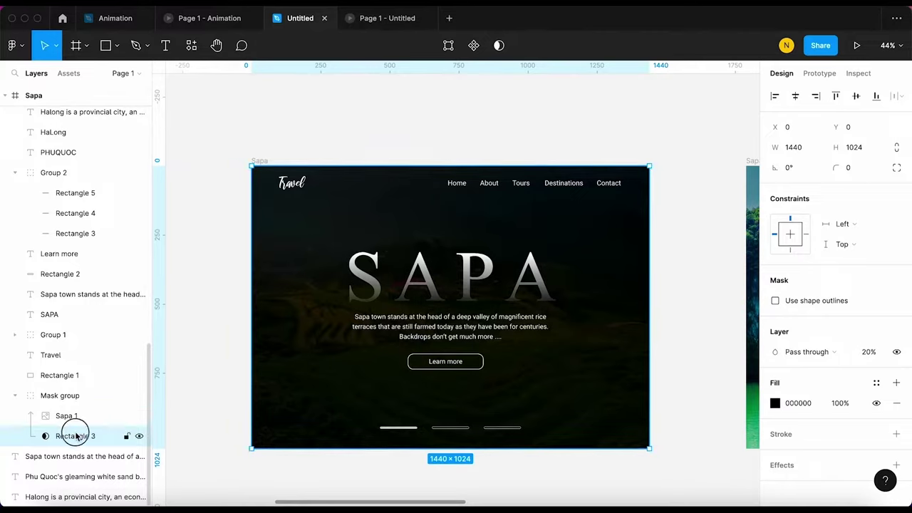
Set the mask rectangle's layer opacity to 100% in the SAPA frame and rename its mask group Sapa
{"action": "left_click", "coordinate": [871, 353]}
{"action": "key", "text": "Return"}
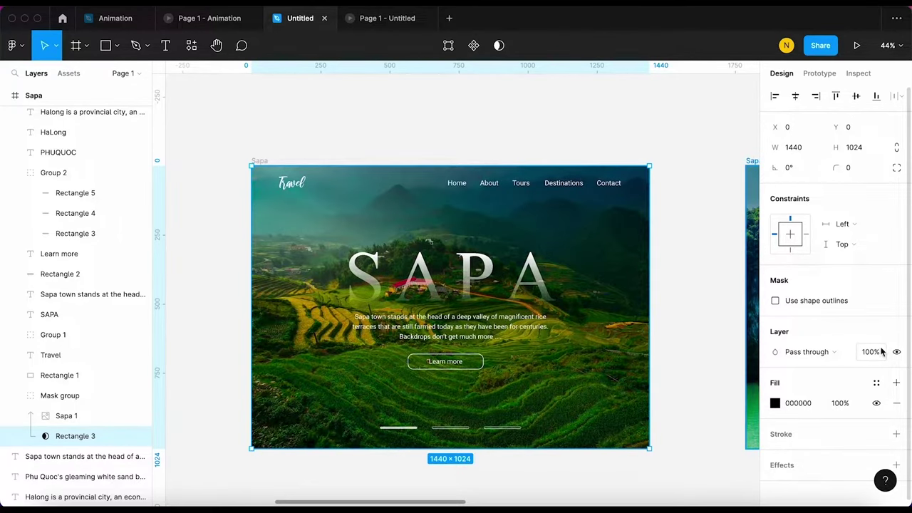
{"action": "key", "text": "minus"}
{"action": "left_click", "coordinate": [61, 397]}
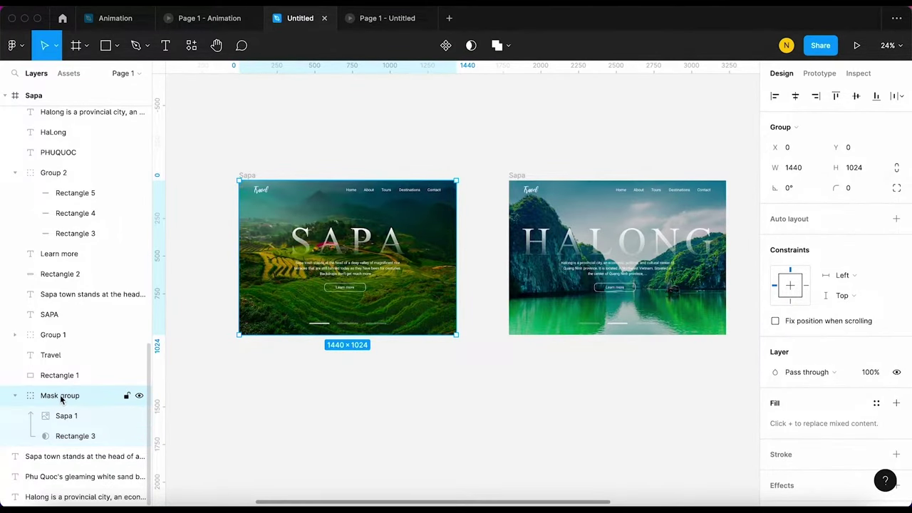
{"action": "double_click", "coordinate": [61, 397]}
{"action": "type", "text": "Sapa"}
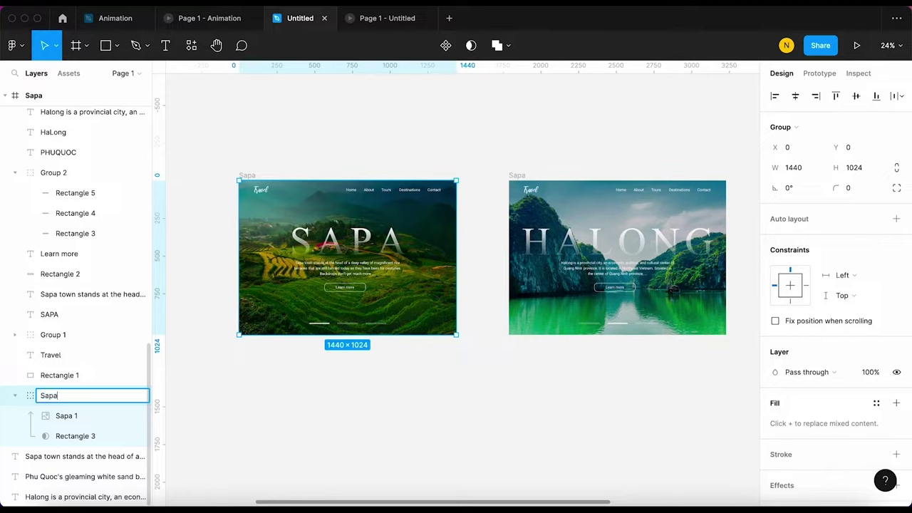
{"action": "key", "text": "Return"}
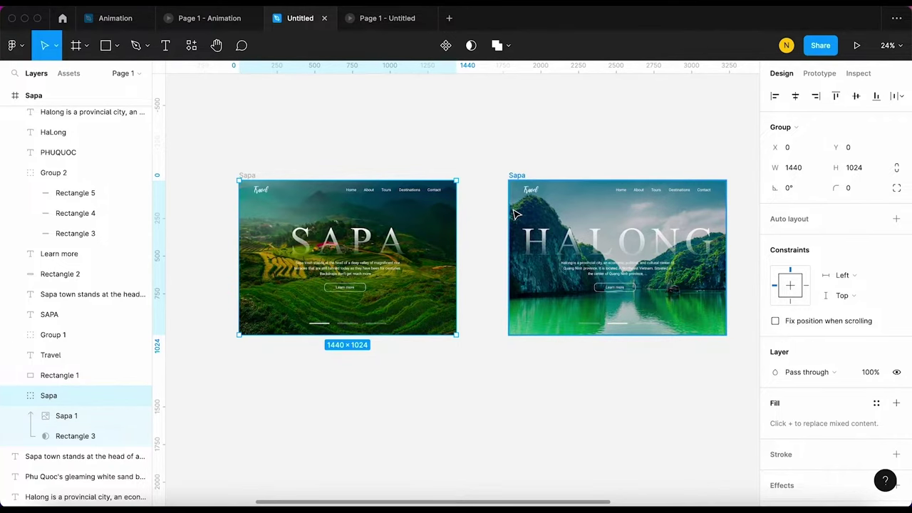
Paste the Sapa mask group into the HALONG frame, place it below the HaLong 1 image and delete the old Sapa 1 image
{"action": "left_click", "coordinate": [517, 177]}
{"action": "key", "text": "ctrl+v"}
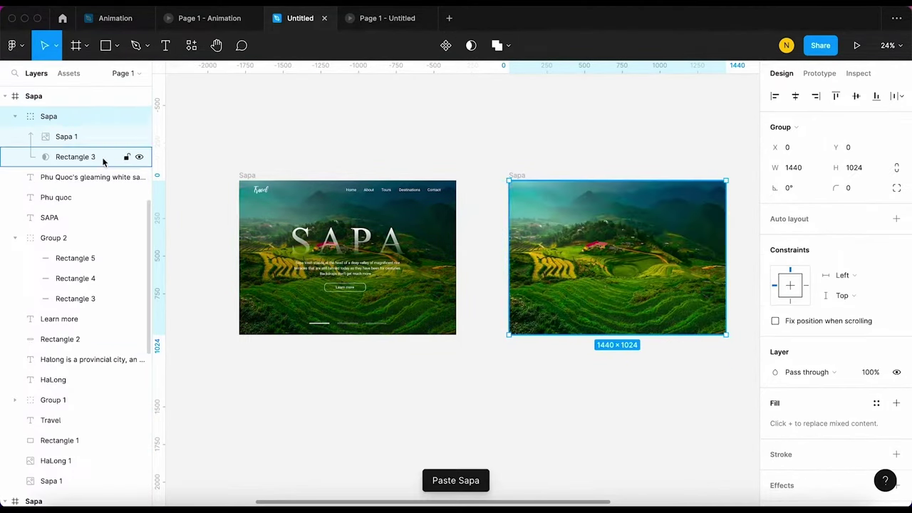
{"action": "left_click_drag", "start_coordinate": [47, 112], "coordinate": [70, 474]}
{"action": "left_click", "coordinate": [53, 480]}
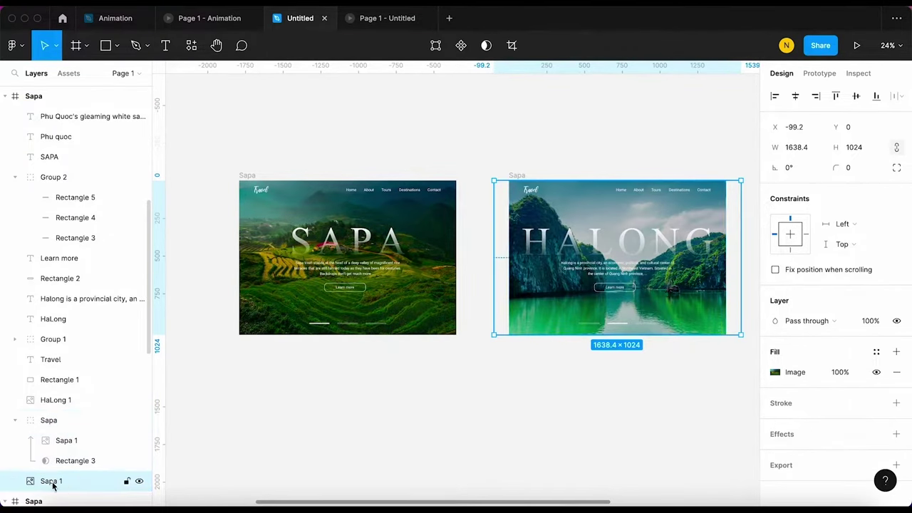
{"action": "key", "text": "Delete"}
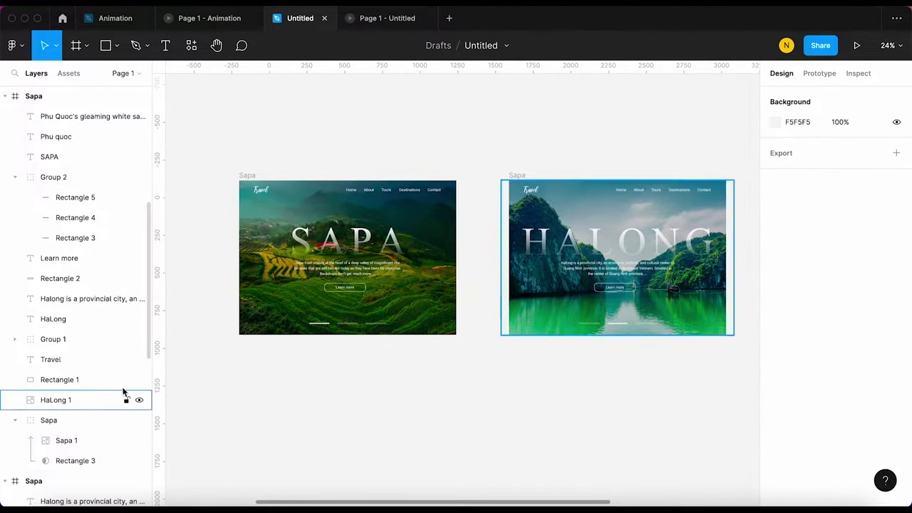
Duplicate Rectangle 1 in the HALONG frame, move the copy below the HaLong 1 image and use it as the image's mask
{"action": "left_click", "coordinate": [61, 401]}
{"action": "left_click", "coordinate": [57, 382]}
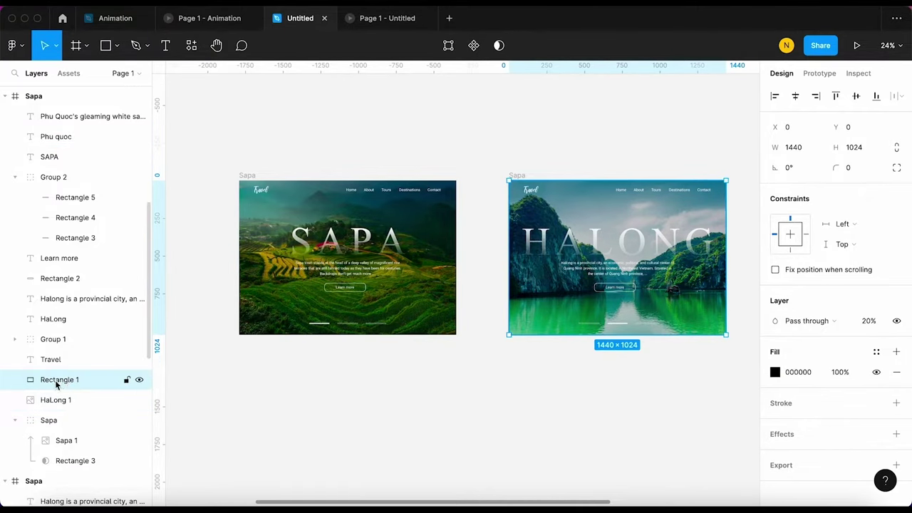
{"action": "key", "text": "ctrl+d"}
{"action": "left_click_drag", "start_coordinate": [63, 384], "coordinate": [60, 420]}
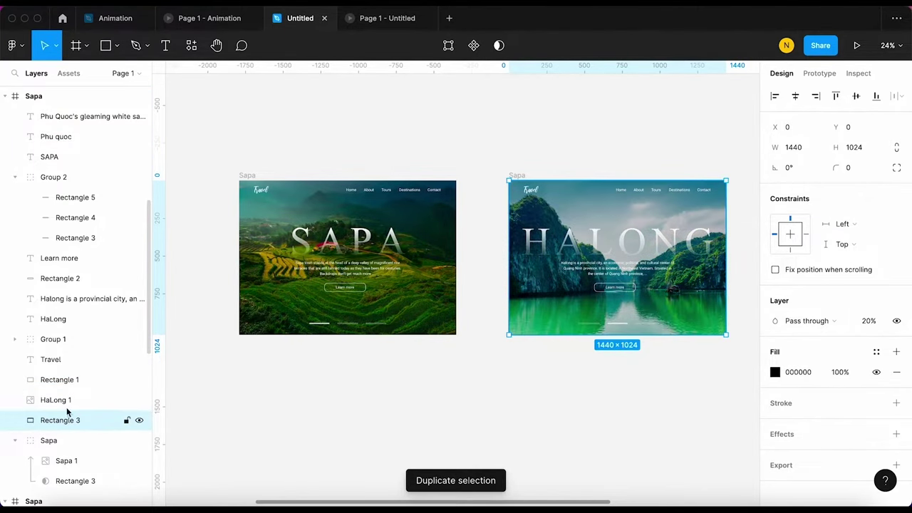
{"action": "left_click", "coordinate": [64, 400], "text": "shift"}
{"action": "left_click", "coordinate": [474, 45]}
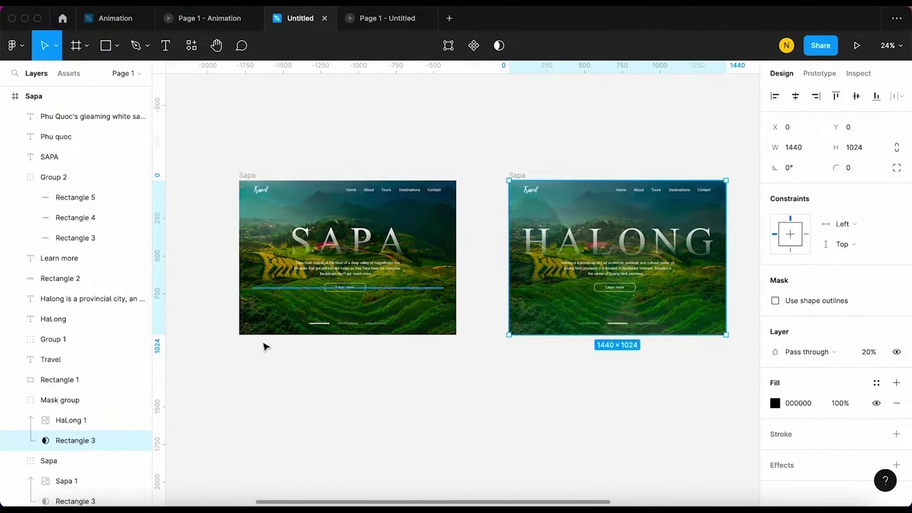
Set the HaLong 1 mask rectangle's layer opacity to 100% and rename its mask group HaLong
{"action": "left_click", "coordinate": [73, 422]}
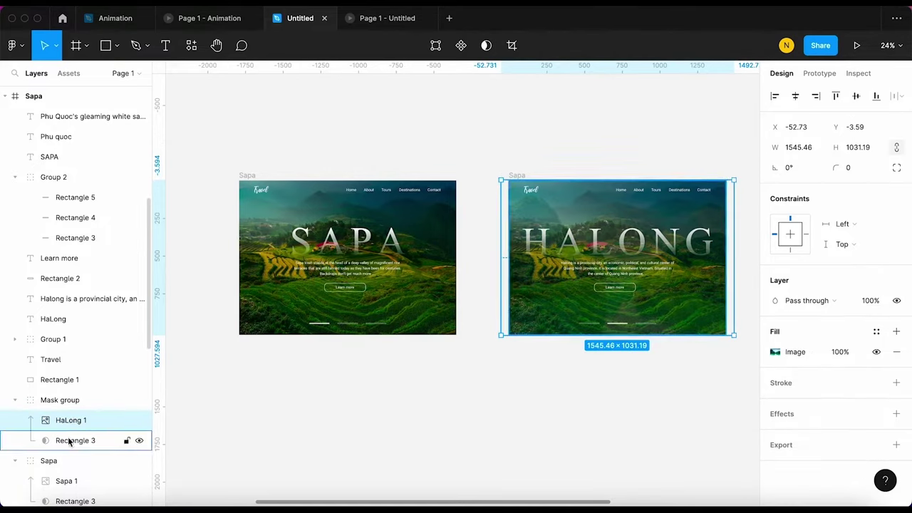
{"action": "left_click", "coordinate": [68, 440]}
{"action": "left_click", "coordinate": [867, 352]}
{"action": "type", "text": "10"}
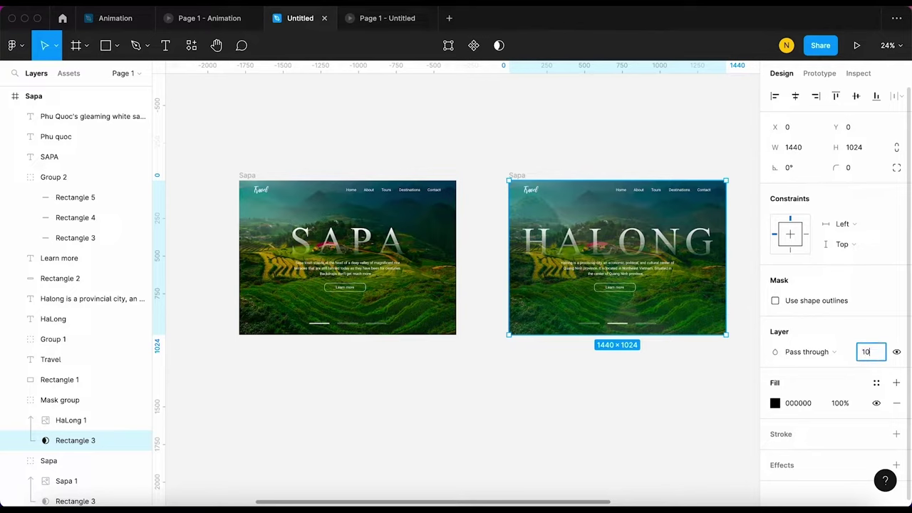
{"action": "type", "text": "0"}
{"action": "key", "text": "Return"}
{"action": "left_click", "coordinate": [71, 400]}
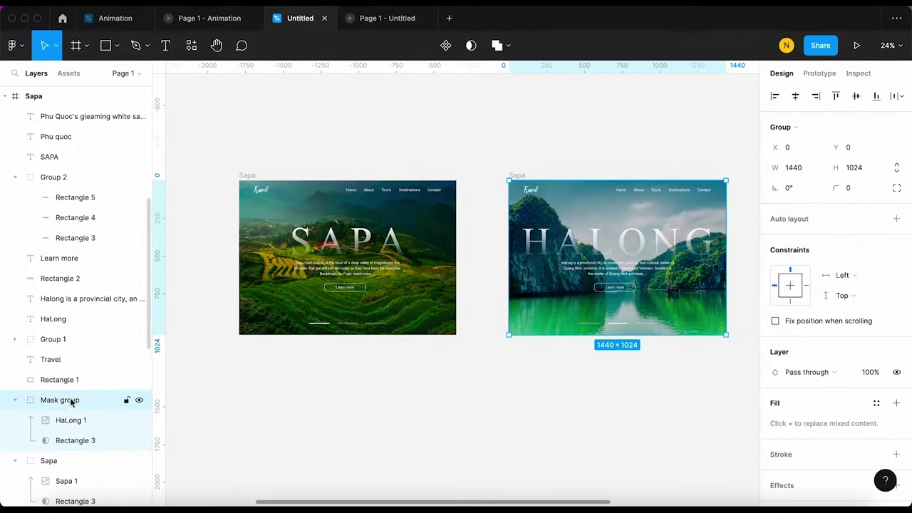
{"action": "double_click", "coordinate": [60, 402]}
{"action": "type", "text": "H"}
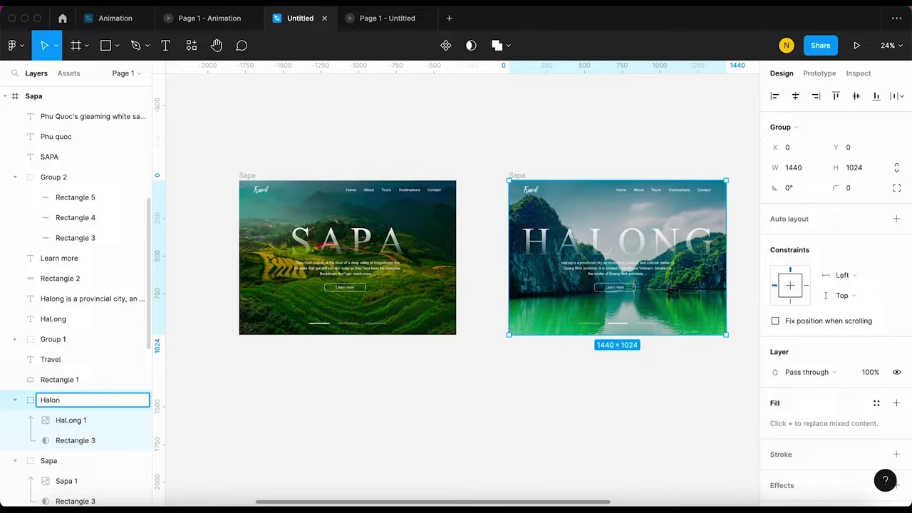
{"action": "type", "text": "aLong"}
{"action": "key", "text": "Return"}
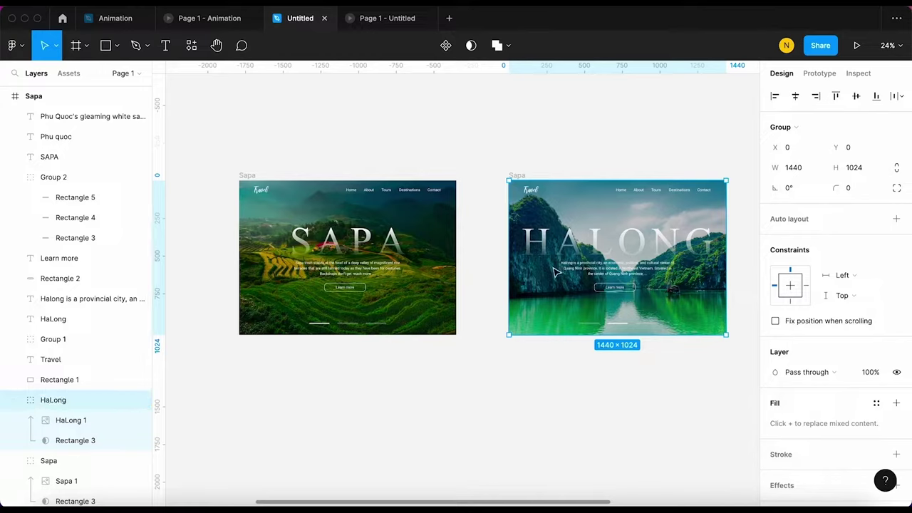
Paste the HaLong mask group into the SAPA frame and place it between Rectangle 1 and the Sapa group
{"action": "left_click", "coordinate": [246, 175]}
{"action": "key", "text": "ctrl+v"}
{"action": "scroll", "coordinate": [126, 253], "scroll_direction": "down", "scroll_amount": 5}
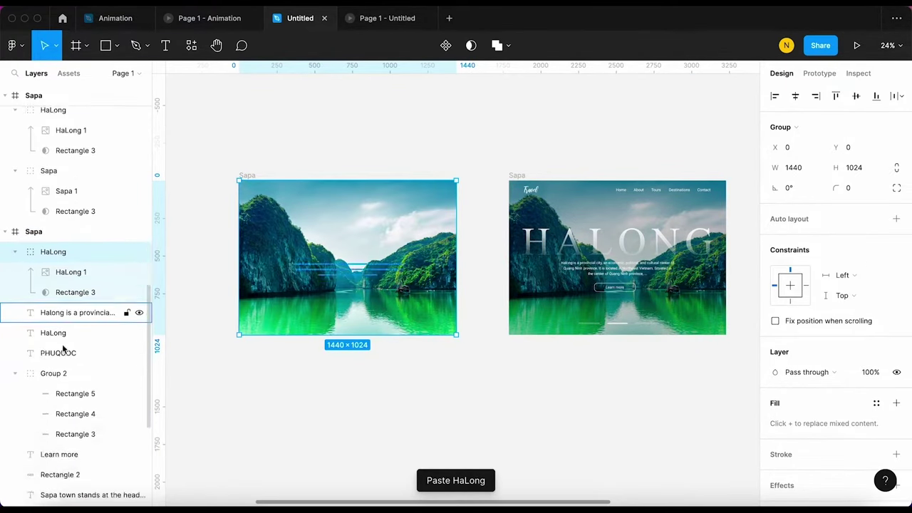
{"action": "left_click_drag", "start_coordinate": [47, 121], "coordinate": [88, 446]}
{"action": "scroll", "coordinate": [88, 446], "scroll_direction": "down", "scroll_amount": 2}
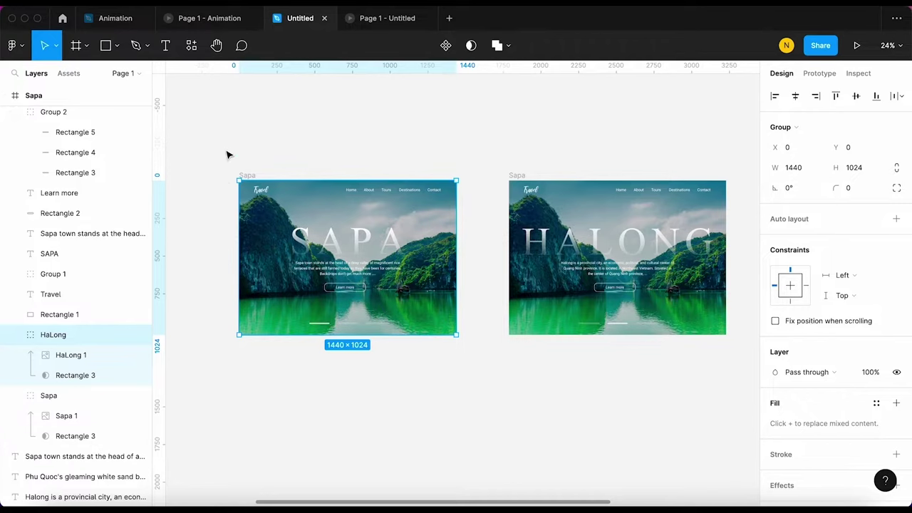
Move the HaLong group's mask rectangle in the SAPA frame just beyond the frame's right edge
{"action": "left_click", "coordinate": [83, 377]}
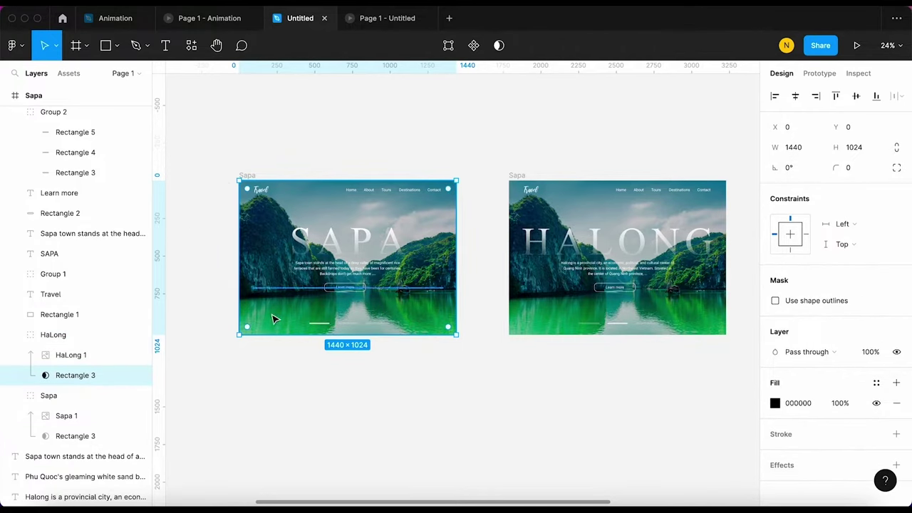
{"action": "left_click_drag", "start_coordinate": [272, 320], "coordinate": [489, 340]}
{"action": "left_click", "coordinate": [409, 424]}
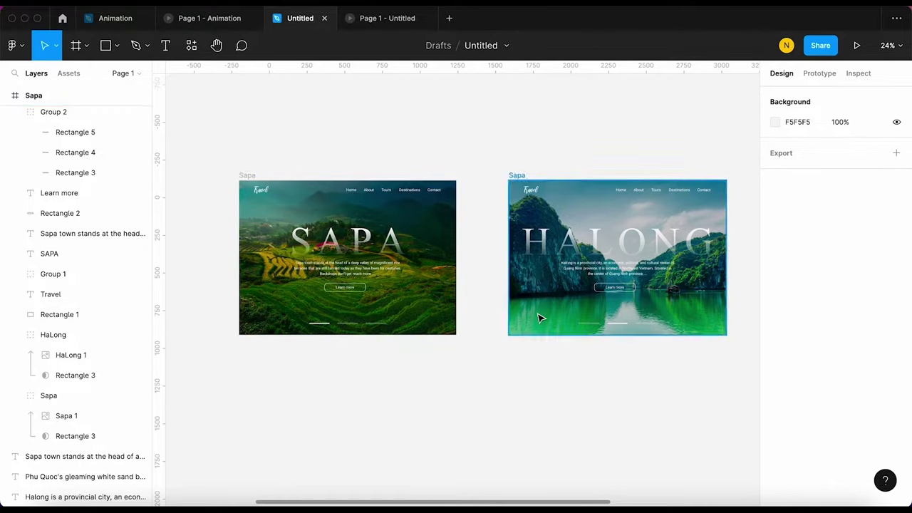
Enlarge the masked Sapa 1 image in the HALONG frame around its centre to about 1960 × 1225
{"action": "left_click", "coordinate": [518, 178]}
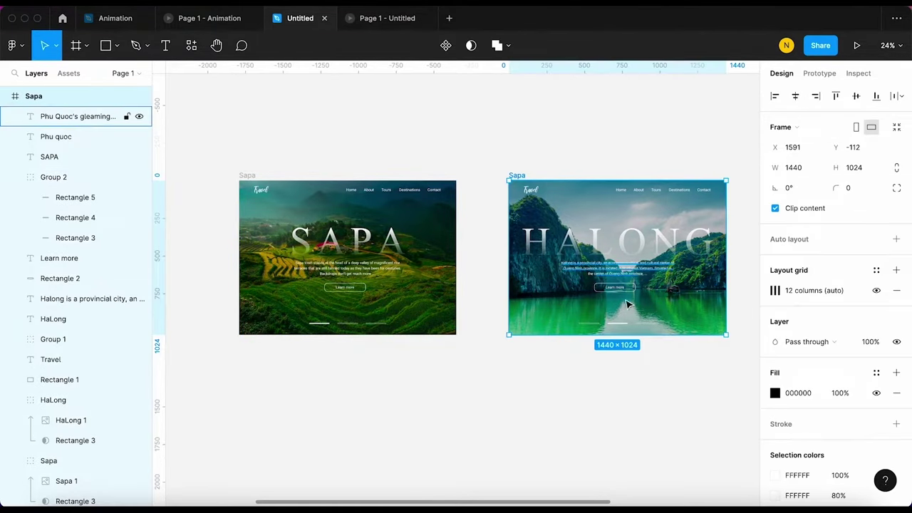
{"action": "scroll", "coordinate": [627, 306], "scroll_direction": "right", "scroll_amount": 5}
{"action": "scroll", "coordinate": [101, 348], "scroll_direction": "down", "scroll_amount": 3}
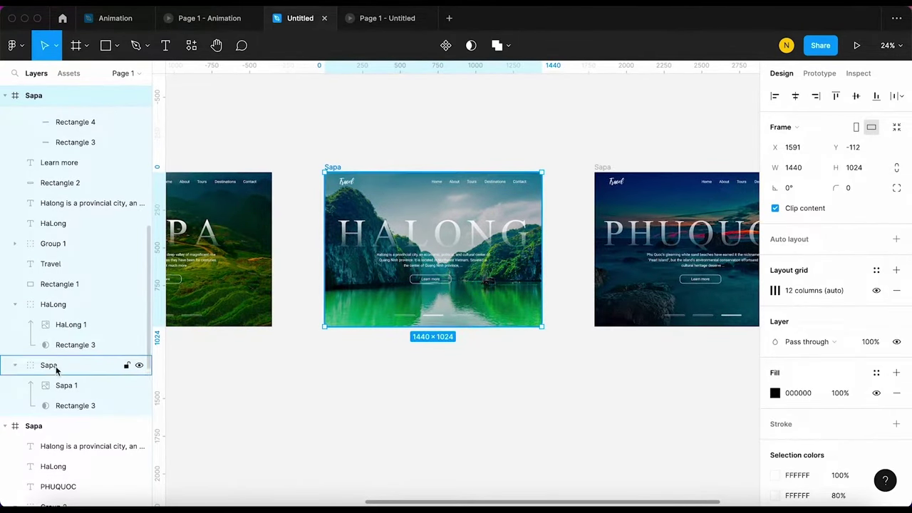
{"action": "left_click", "coordinate": [107, 378]}
{"action": "left_click_drag", "start_coordinate": [556, 325], "coordinate": [577, 342]}
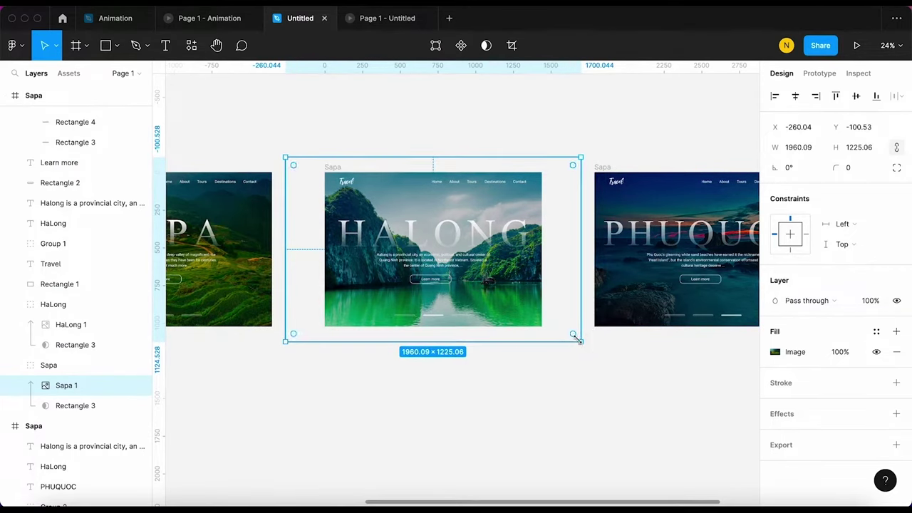
Enlarge the masked HaLong 1 image in the SAPA frame around its centre to about 1861 × 1242
{"action": "left_click", "coordinate": [72, 325]}
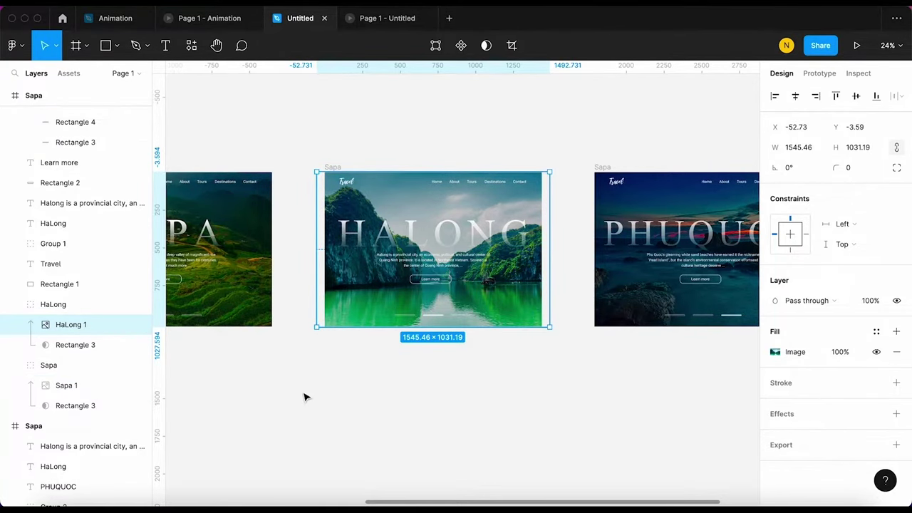
{"action": "left_click_drag", "start_coordinate": [304, 396], "coordinate": [475, 395]}
{"action": "left_click", "coordinate": [239, 179]}
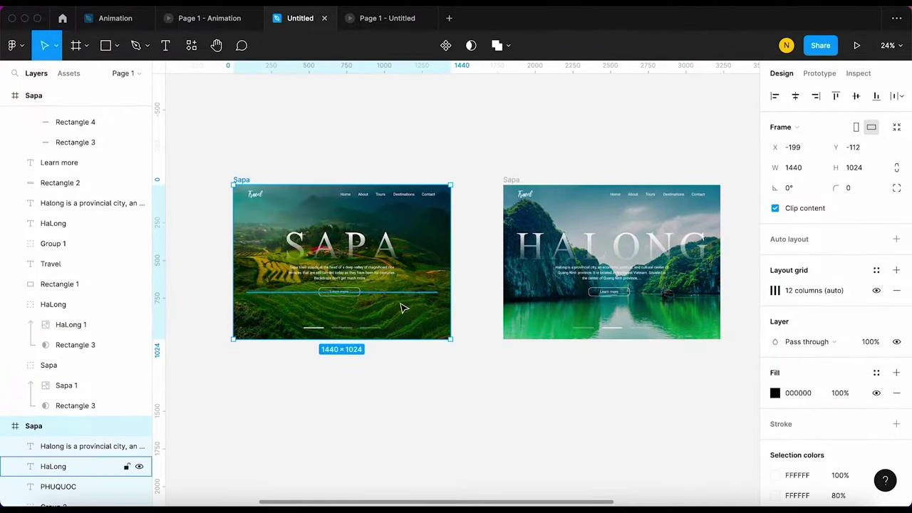
{"action": "scroll", "coordinate": [61, 349], "scroll_direction": "down", "scroll_amount": 5}
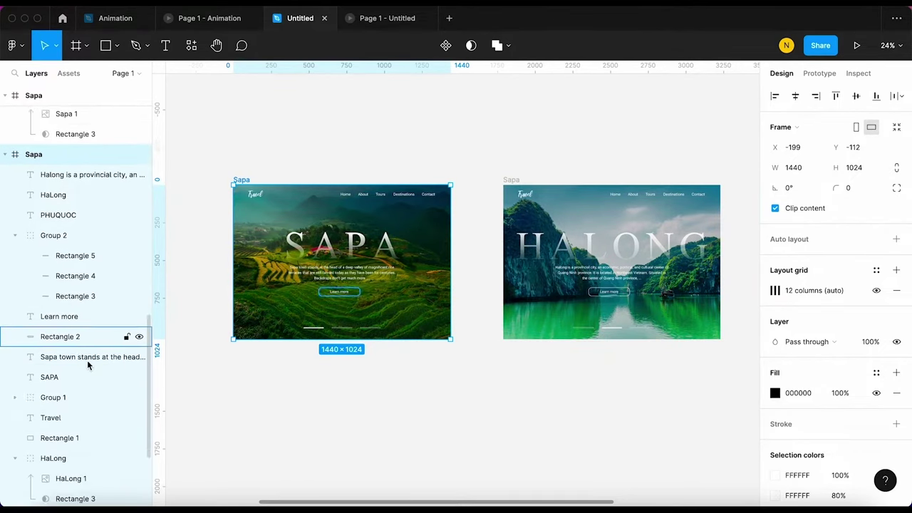
{"action": "left_click", "coordinate": [69, 414]}
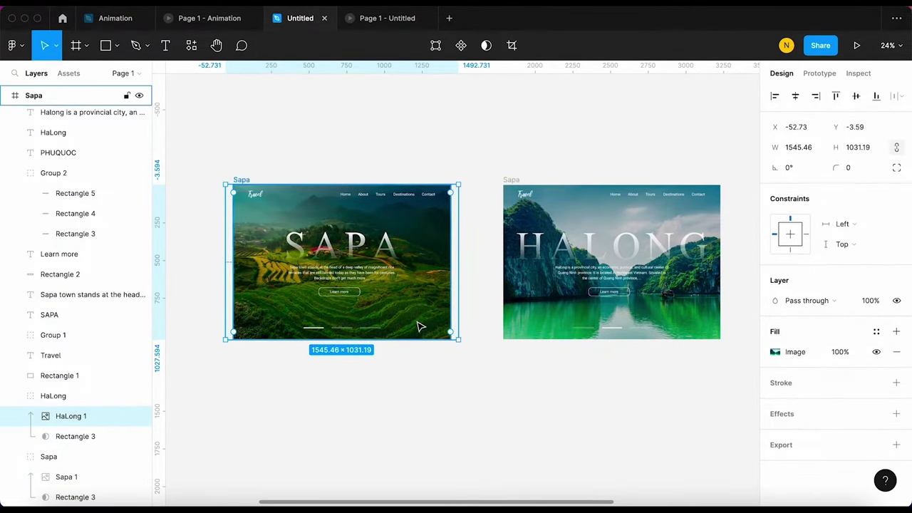
{"action": "left_click_drag", "start_coordinate": [457, 341], "coordinate": [472, 354]}
{"action": "key", "text": "super+z"}
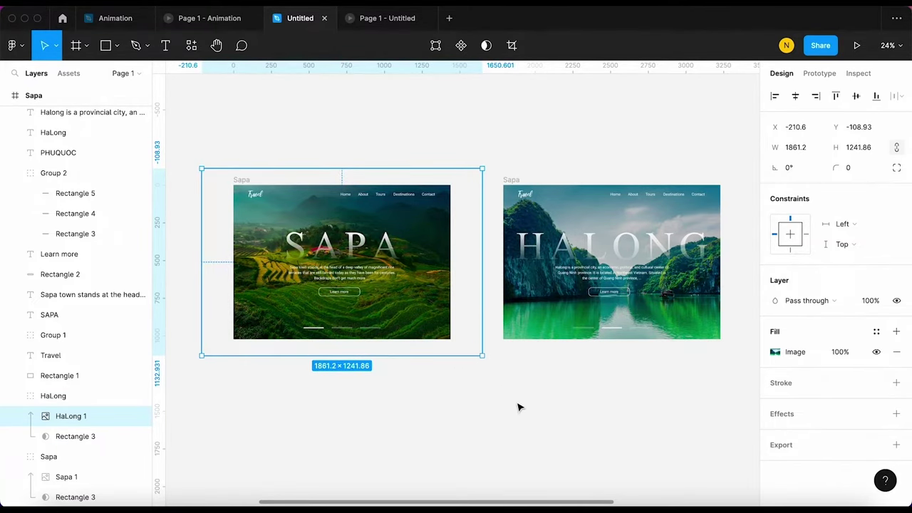
{"action": "left_click", "coordinate": [519, 406]}
Check the masked image transition between the Sapa and Halong slides in the prototype preview and return to the design file
{"action": "left_click", "coordinate": [242, 180]}
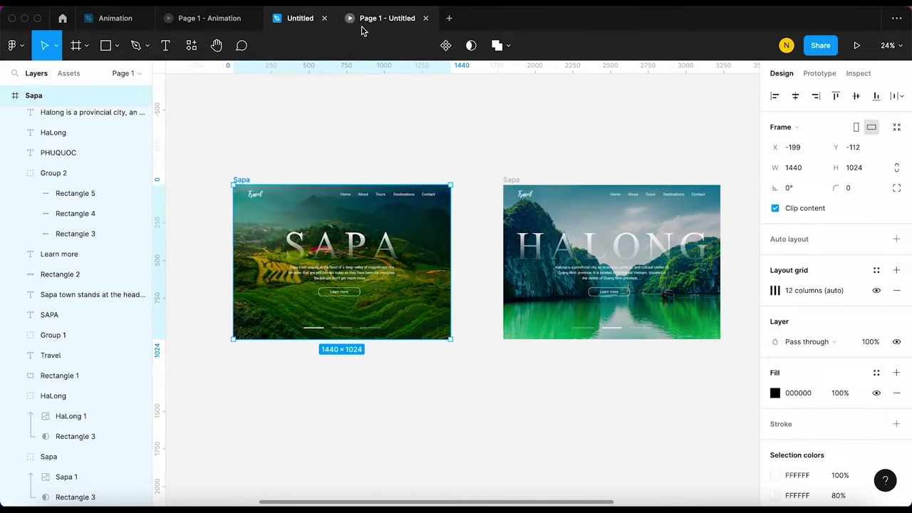
{"action": "left_click", "coordinate": [361, 24]}
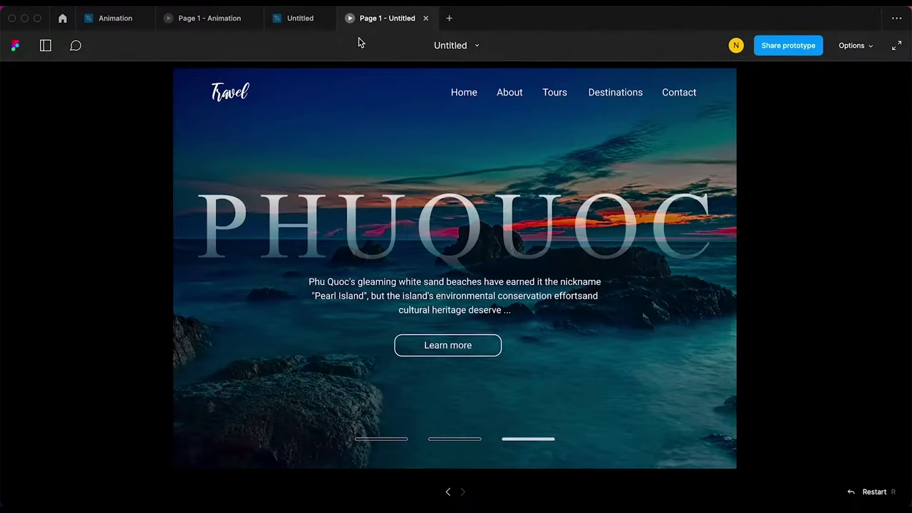
{"action": "left_click", "coordinate": [392, 436]}
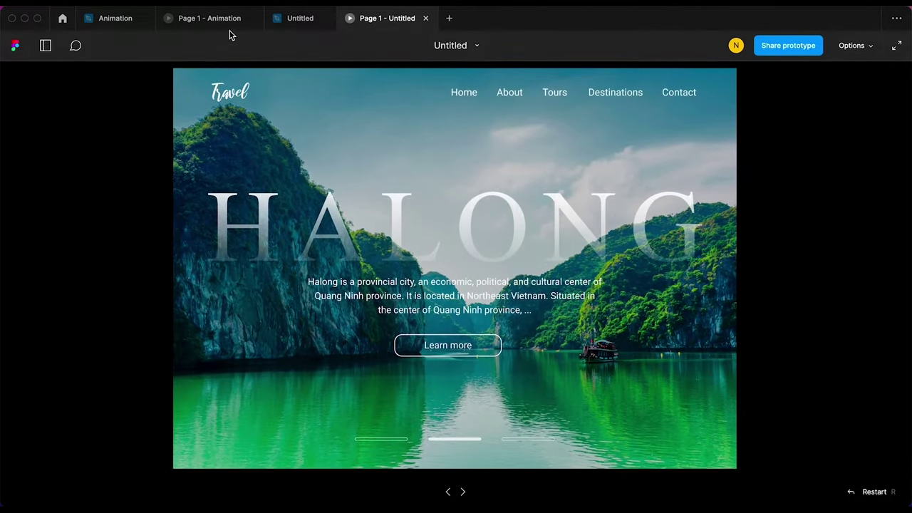
{"action": "left_click", "coordinate": [282, 18]}
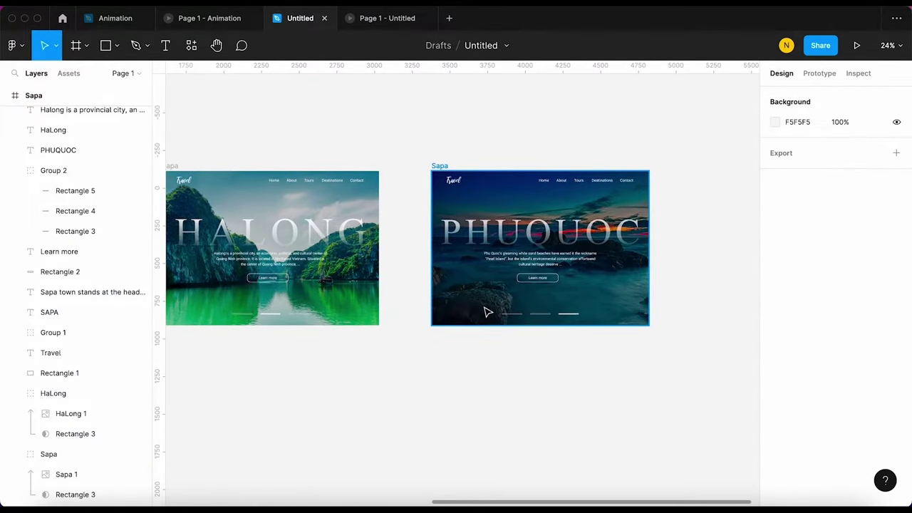
Mask the Phu quoc 1 image in the PHUQUOC frame with a copy of Rectangle 1 at 100% layer opacity
{"action": "scroll", "coordinate": [326, 332], "scroll_direction": "left", "scroll_amount": 3}
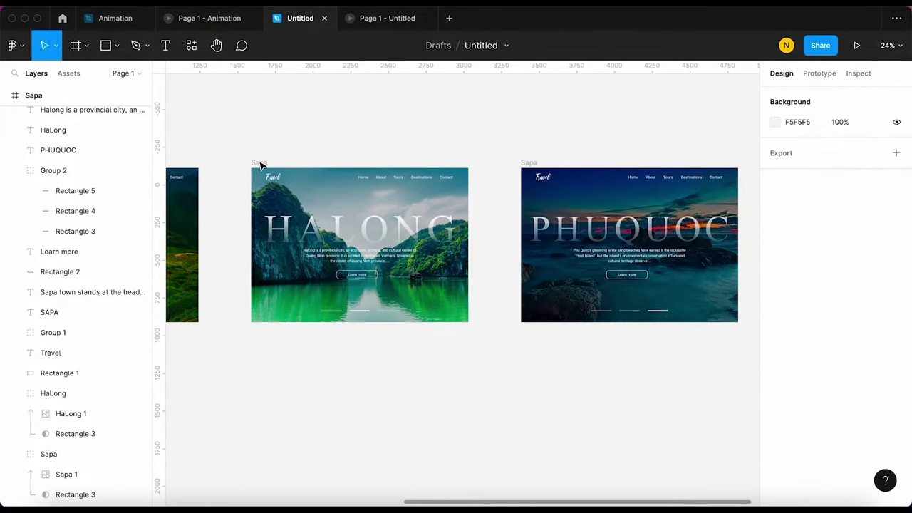
{"action": "left_click", "coordinate": [525, 171]}
{"action": "key", "text": "ctrl+v"}
{"action": "left_click_drag", "start_coordinate": [71, 337], "coordinate": [71, 390]}
{"action": "key", "text": "0"}
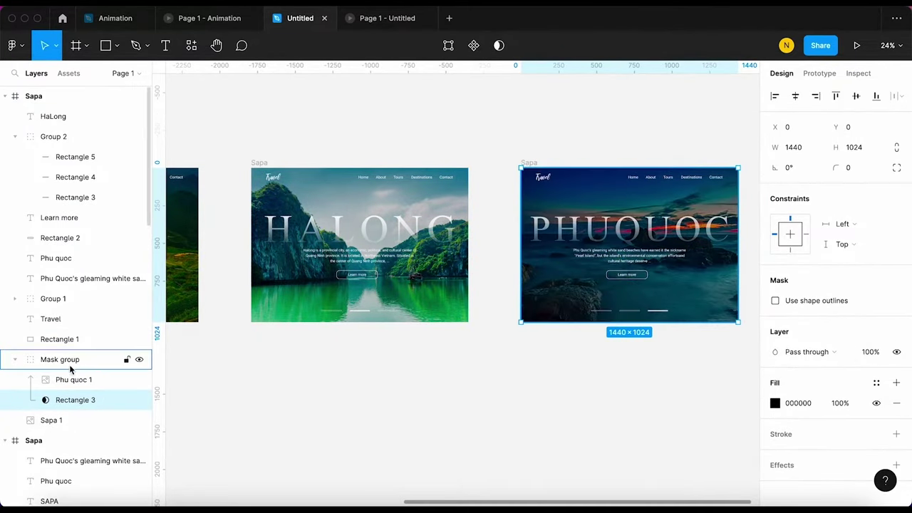
Rename the mask group in the PHUQUOC frame as PhuQuoc
{"action": "double_click", "coordinate": [63, 360]}
{"action": "type", "text": "PhuQuoc"}
{"action": "key", "text": "Return"}
Copy the PhuQuoc mask group into the HALONG frame and place it between Rectangle 1 and the HaLong group
{"action": "key", "text": "ctrl+c"}
{"action": "left_click", "coordinate": [332, 236]}
{"action": "key", "text": "ctrl+v"}
{"action": "left_click_drag", "start_coordinate": [60, 173], "coordinate": [52, 211]}
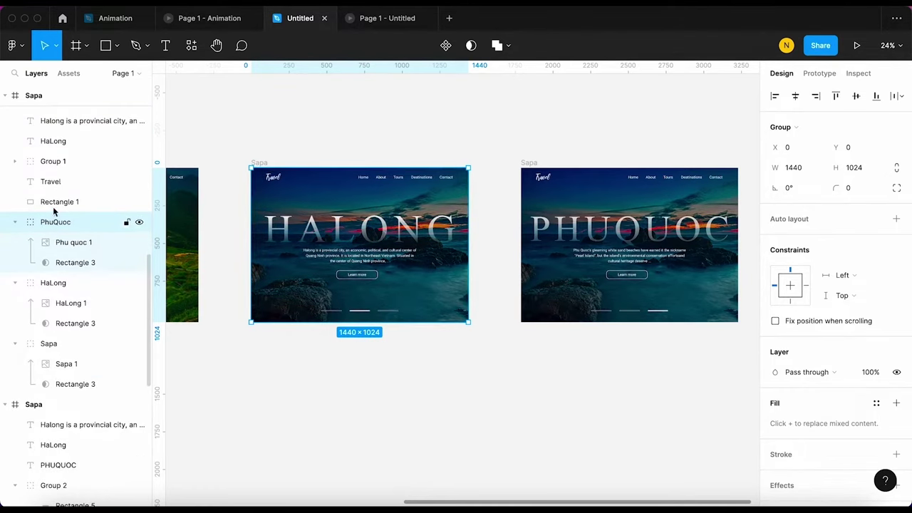
In the HALONG frame, move the PhuQuoc mask rectangle beyond the right edge and enlarge the Phu quoc 1 image around its centre
{"action": "left_click", "coordinate": [71, 262]}
{"action": "left_click_drag", "start_coordinate": [421, 298], "coordinate": [641, 316]}
{"action": "left_click", "coordinate": [97, 399]}
{"action": "left_click_drag", "start_coordinate": [482, 319], "coordinate": [509, 347]}
{"action": "key", "text": "ctrl+z"}
Copy the HaLong mask group from the HALONG frame into the PHUQUOC frame and place it directly beneath the PhuQuoc mask group
{"action": "left_click", "coordinate": [81, 440]}
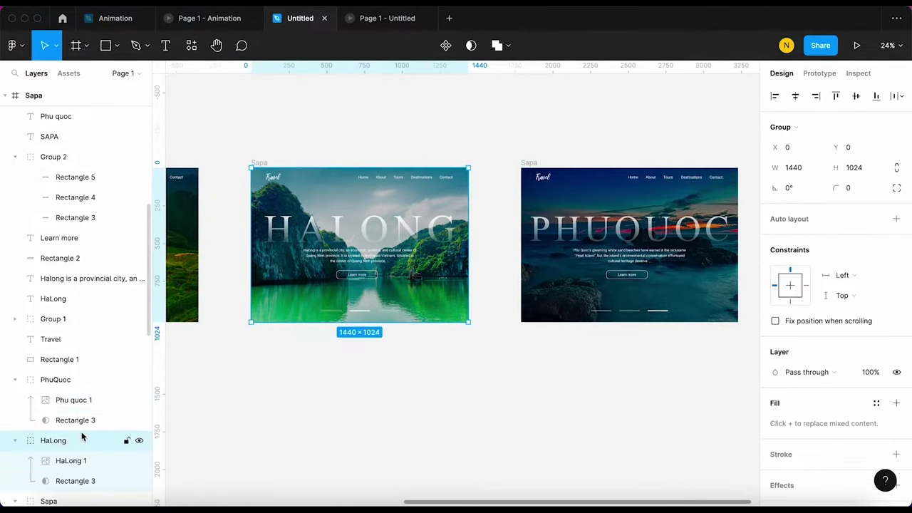
{"action": "key", "text": "ctrl+c"}
{"action": "scroll", "coordinate": [455, 256], "scroll_direction": "left", "scroll_amount": 5}
{"action": "key", "text": "ctrl+v"}
{"action": "left_click_drag", "start_coordinate": [91, 132], "coordinate": [71, 349]}
{"action": "scroll", "coordinate": [28, 363], "scroll_direction": "down", "scroll_amount": 3}
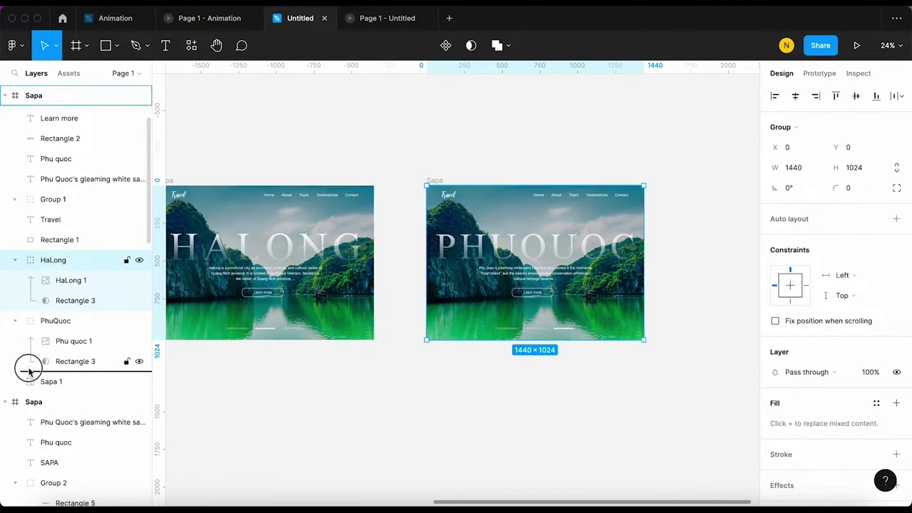
{"action": "left_click_drag", "start_coordinate": [51, 259], "coordinate": [54, 313]}
{"action": "left_click", "coordinate": [72, 340]}
{"action": "left_click_drag", "start_coordinate": [650, 341], "coordinate": [670, 352]}
{"action": "key", "text": "Escape"}
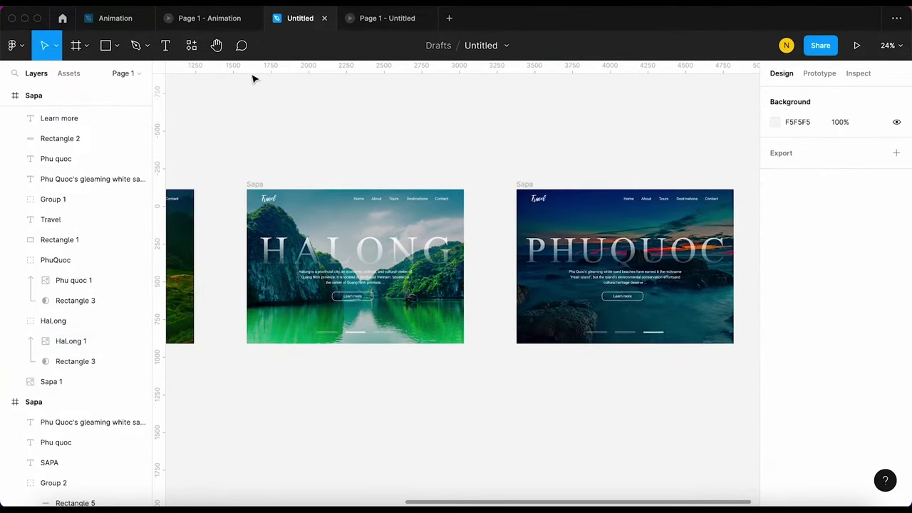
Preview the slide transitions in the prototype presentation and return to the design file
{"action": "left_click", "coordinate": [372, 19]}
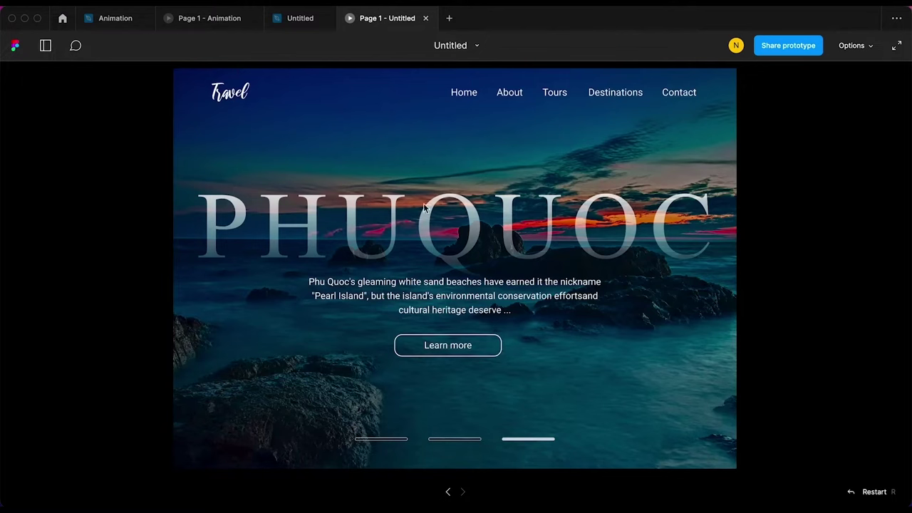
{"action": "left_click", "coordinate": [449, 352]}
{"action": "left_click", "coordinate": [282, 19]}
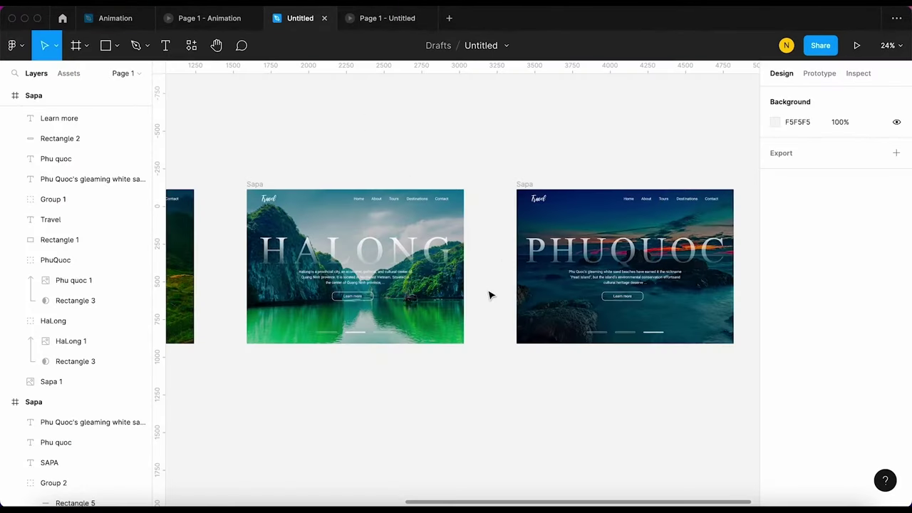
Rename the HALONG slide frame as HaLong and the PHUQUOC slide frame as PhuQuoc
{"action": "left_click", "coordinate": [255, 184]}
{"action": "scroll", "coordinate": [463, 285], "scroll_direction": "down", "scroll_amount": 2}
{"action": "left_click", "coordinate": [512, 262]}
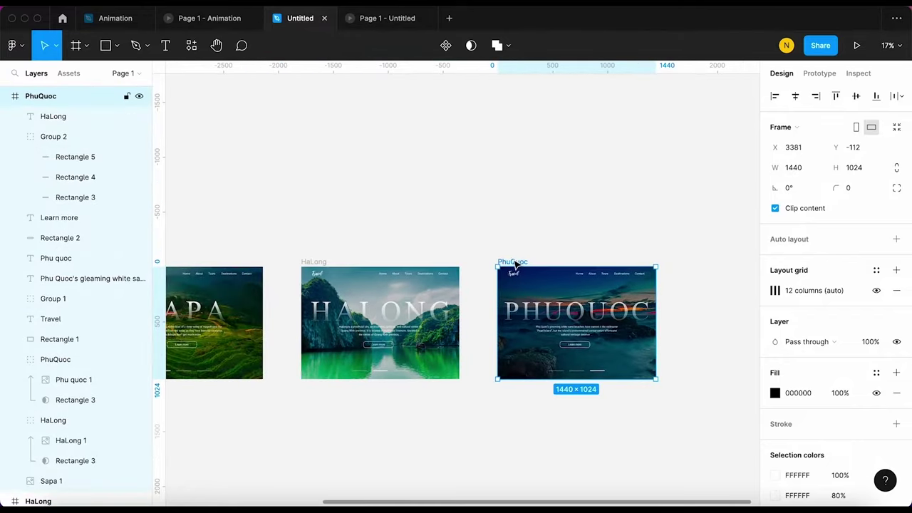
Link the PhuQuoc frame to the Sapa frame with a Smart animate transition after a 3000 ms delay, and preview the prototype
{"action": "left_click", "coordinate": [819, 74]}
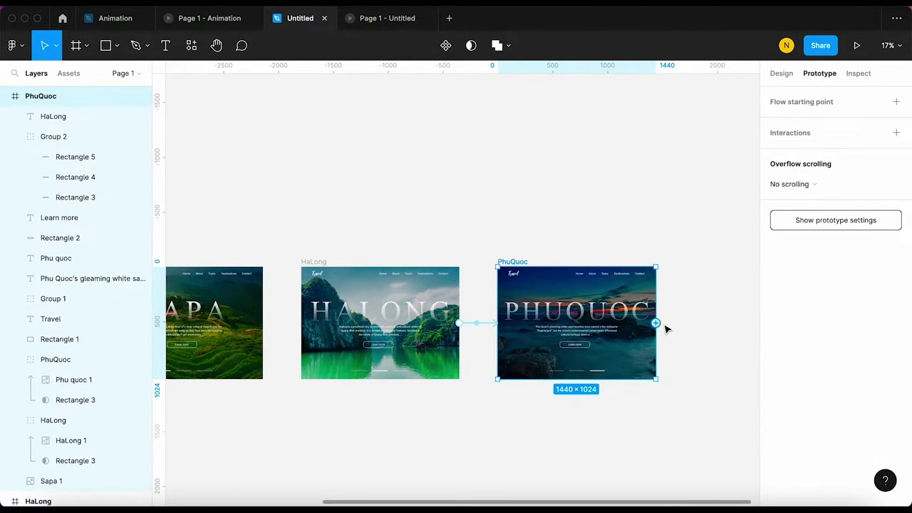
{"action": "left_click_drag", "start_coordinate": [655, 323], "coordinate": [265, 333]}
{"action": "left_click", "coordinate": [654, 185]}
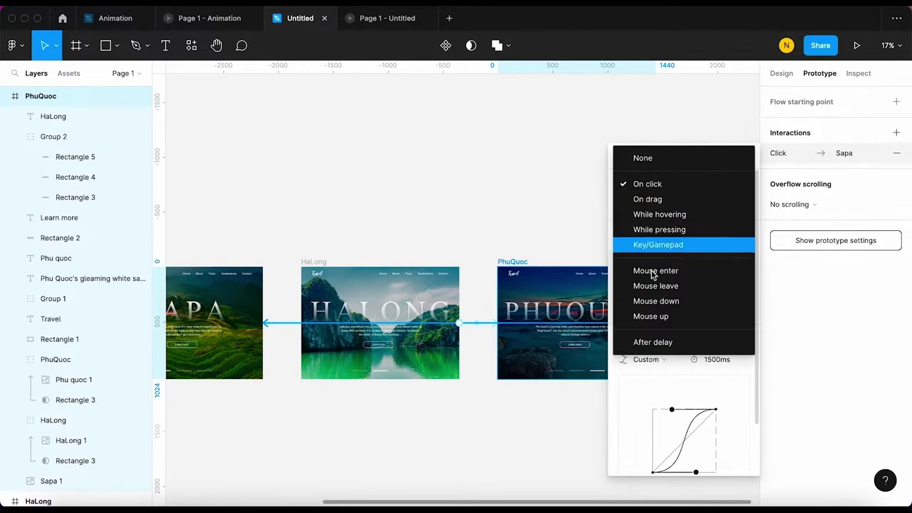
{"action": "left_click", "coordinate": [652, 342]}
{"action": "left_click", "coordinate": [710, 184]}
{"action": "type", "text": "3000"}
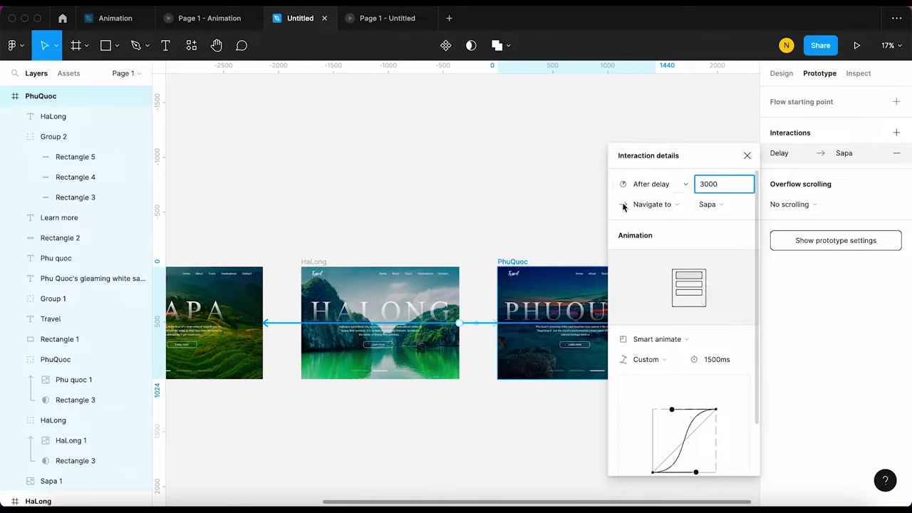
{"action": "scroll", "coordinate": [623, 206], "scroll_direction": "down", "scroll_amount": 2}
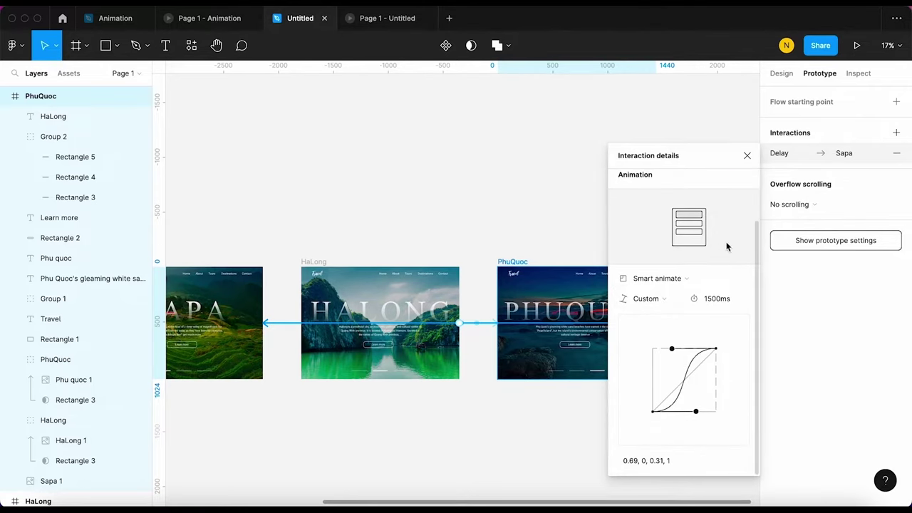
{"action": "left_click", "coordinate": [746, 156]}
{"action": "left_click", "coordinate": [550, 151]}
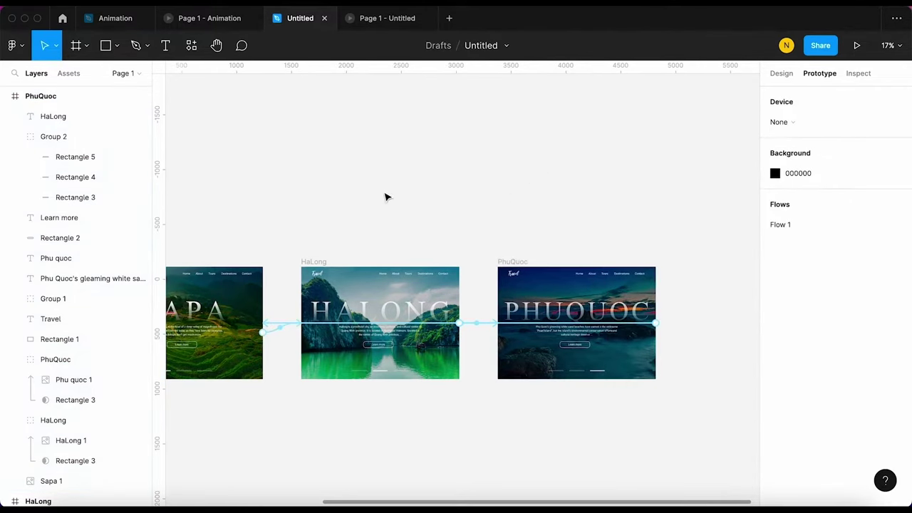
{"action": "key", "text": "super+alt+Return"}
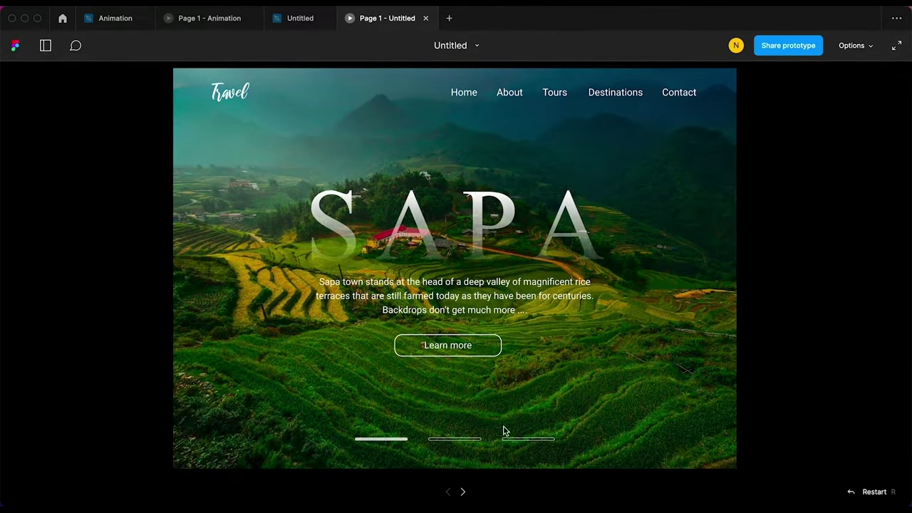
{"action": "left_click", "coordinate": [285, 18]}
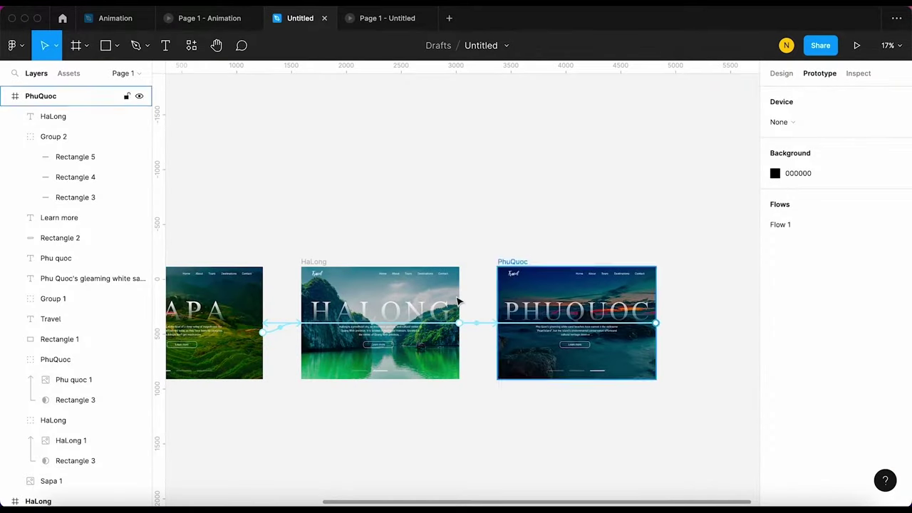
Delete the delayed interaction that leads from the PhuQuoc frame to the Sapa frame
{"action": "left_click_drag", "start_coordinate": [268, 325], "coordinate": [722, 281]}
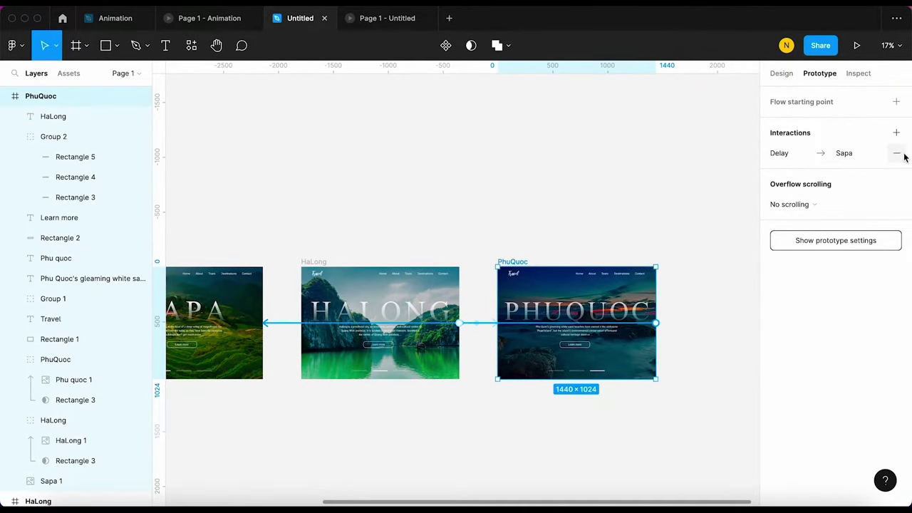
{"action": "left_click", "coordinate": [896, 153]}
{"action": "left_click", "coordinate": [597, 205]}
Duplicate the Sapa frame, place the copy 350 px to the right of the PhuQuoc frame, and rename it Sapa 2
{"action": "scroll", "coordinate": [485, 407], "scroll_direction": "down", "scroll_amount": 3}
{"action": "scroll", "coordinate": [513, 346], "scroll_direction": "down", "scroll_amount": 2}
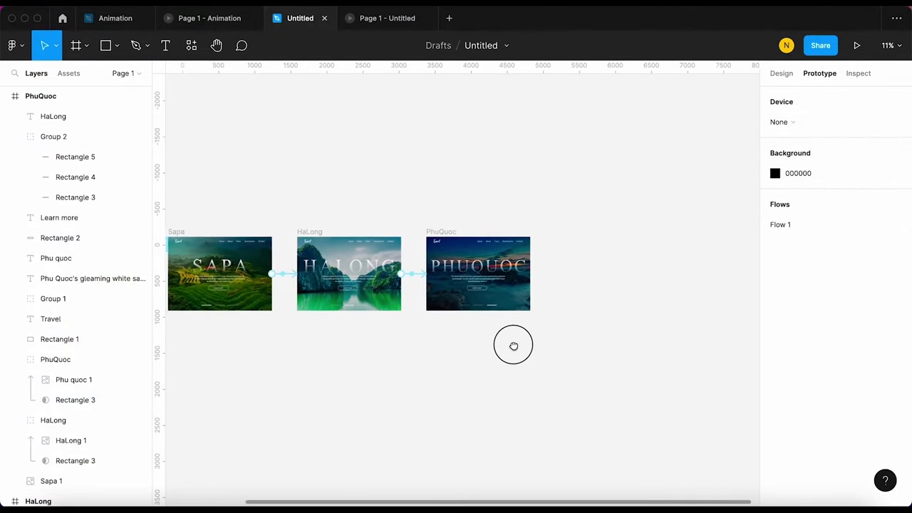
{"action": "left_click", "coordinate": [183, 233]}
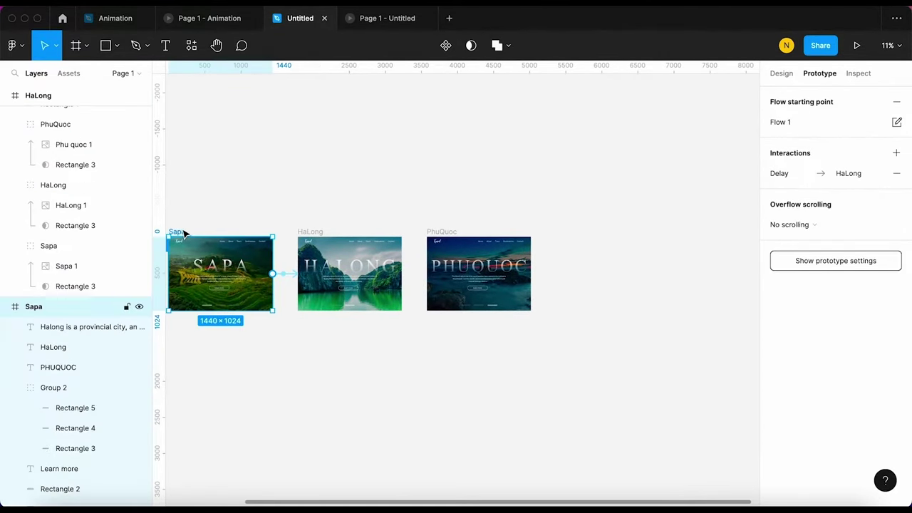
{"action": "left_click_drag", "start_coordinate": [188, 235], "coordinate": [572, 243]}
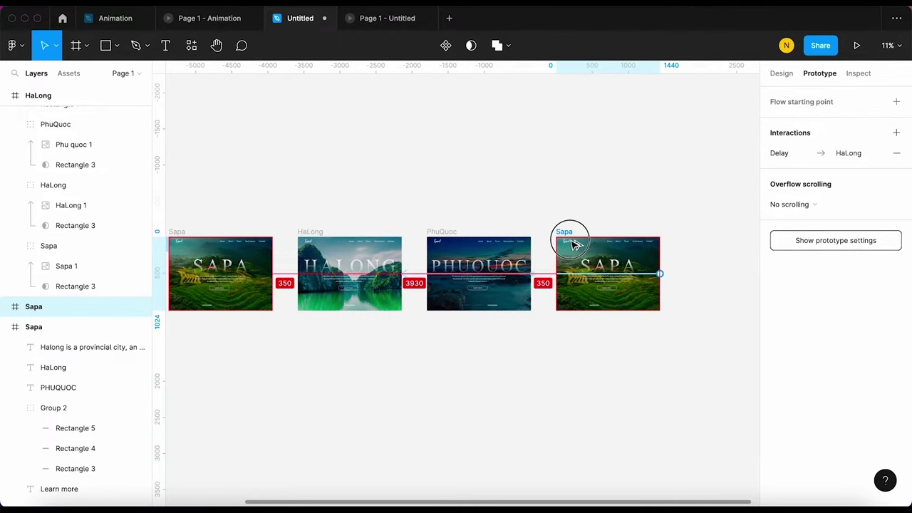
{"action": "left_click", "coordinate": [567, 230]}
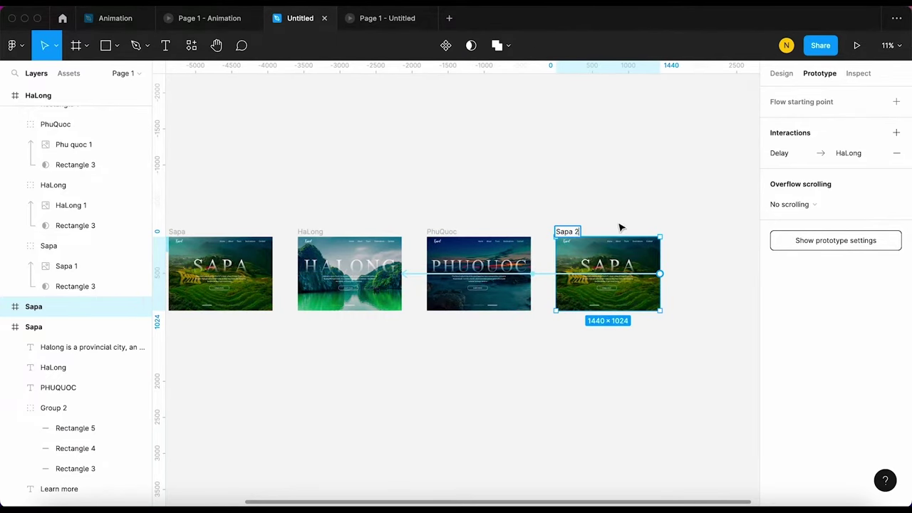
{"action": "left_click", "coordinate": [643, 221]}
Remove the copied interaction that leads from the Sapa 2 frame to HaLong
{"action": "left_click", "coordinate": [551, 275]}
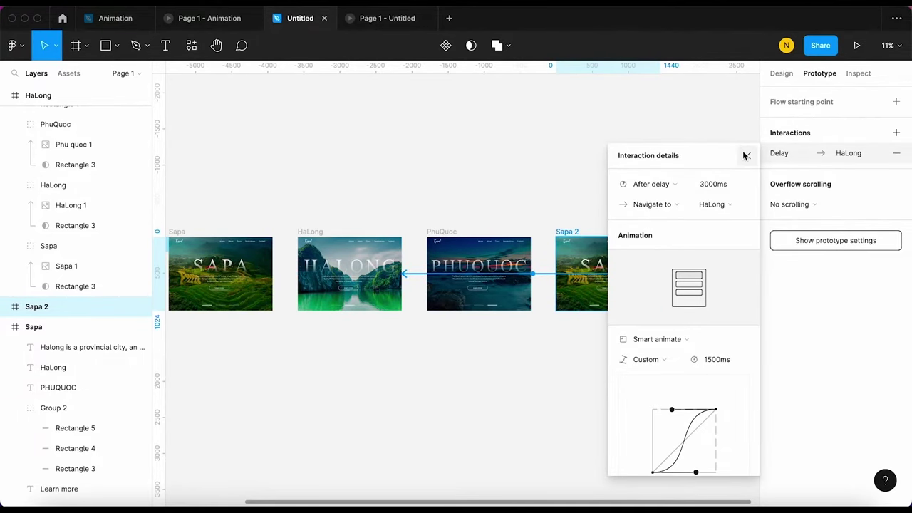
{"action": "left_click", "coordinate": [895, 153]}
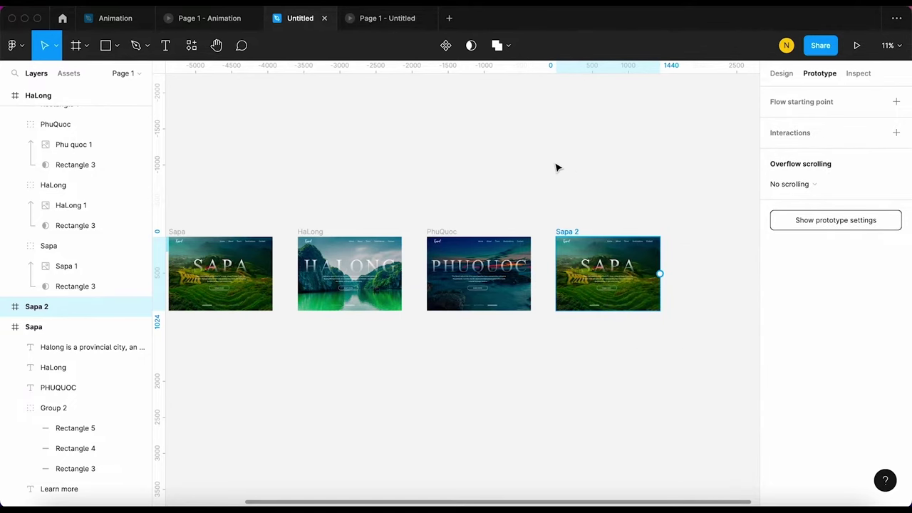
{"action": "left_click", "coordinate": [555, 166]}
Link the PhuQuoc frame to Sapa 2 with a 1500 ms Smart animate transition triggered after a 3000 ms delay
{"action": "left_click", "coordinate": [433, 234]}
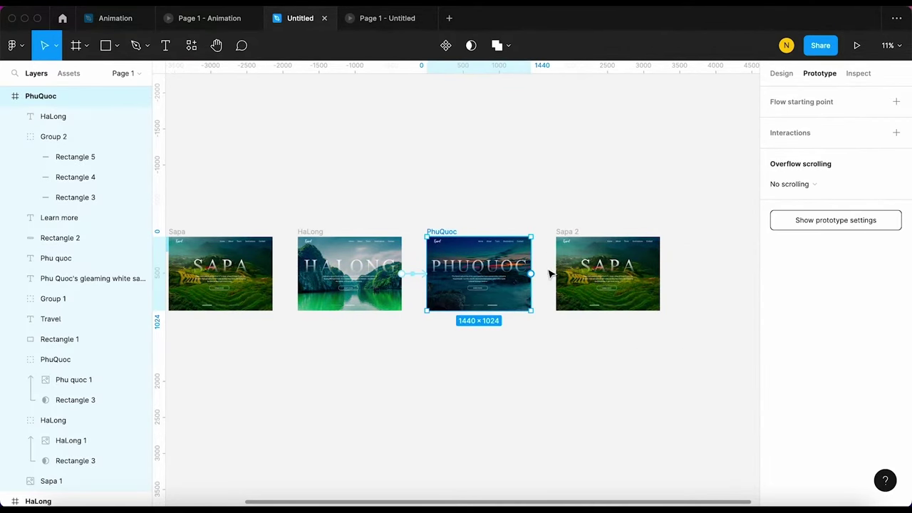
{"action": "scroll", "coordinate": [549, 272], "scroll_direction": "up", "scroll_amount": 5}
{"action": "left_click_drag", "start_coordinate": [515, 298], "coordinate": [578, 303]}
{"action": "left_click", "coordinate": [671, 184]}
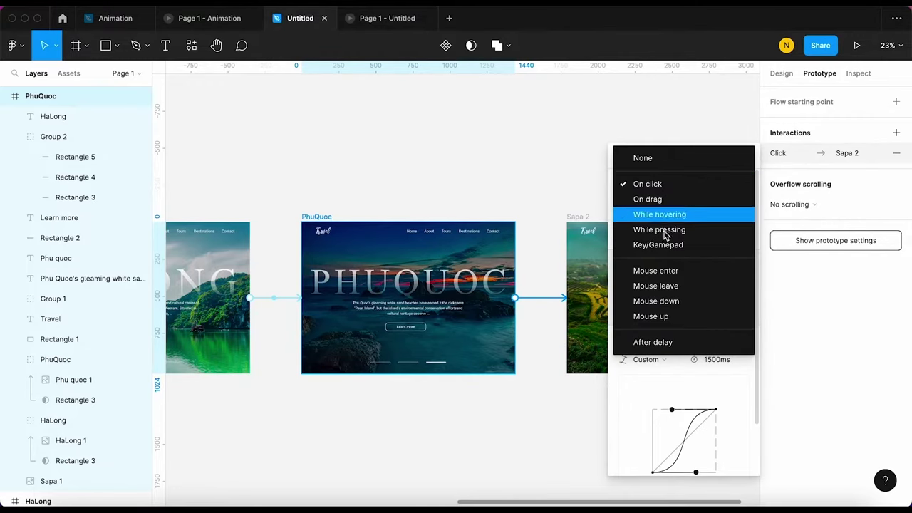
{"action": "left_click", "coordinate": [668, 342]}
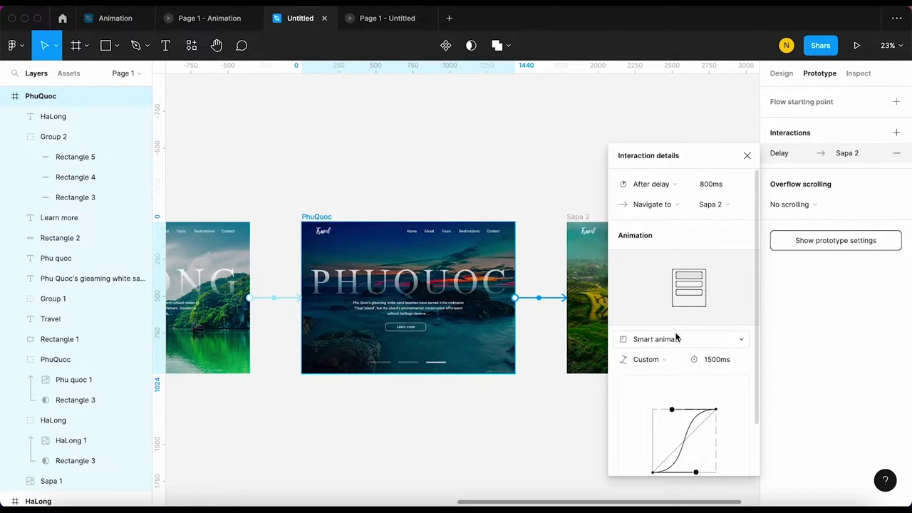
{"action": "left_click", "coordinate": [735, 185]}
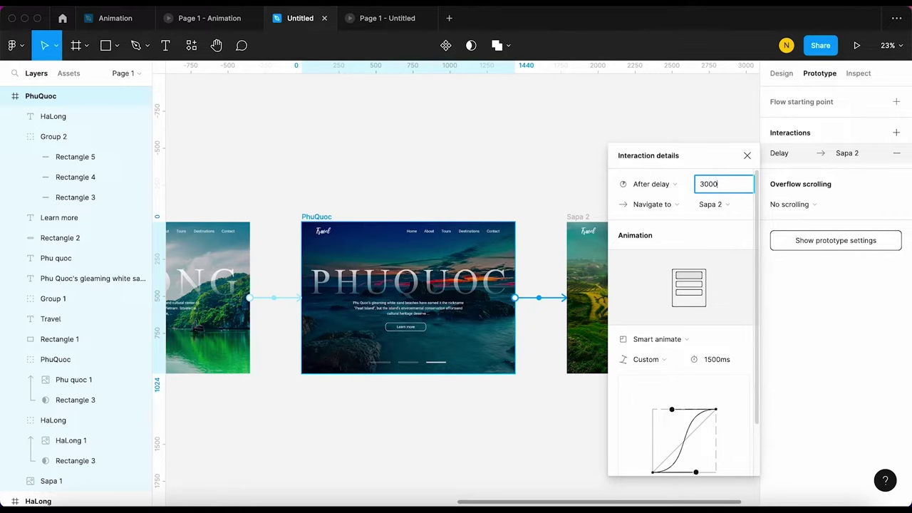
{"action": "left_click", "coordinate": [502, 422]}
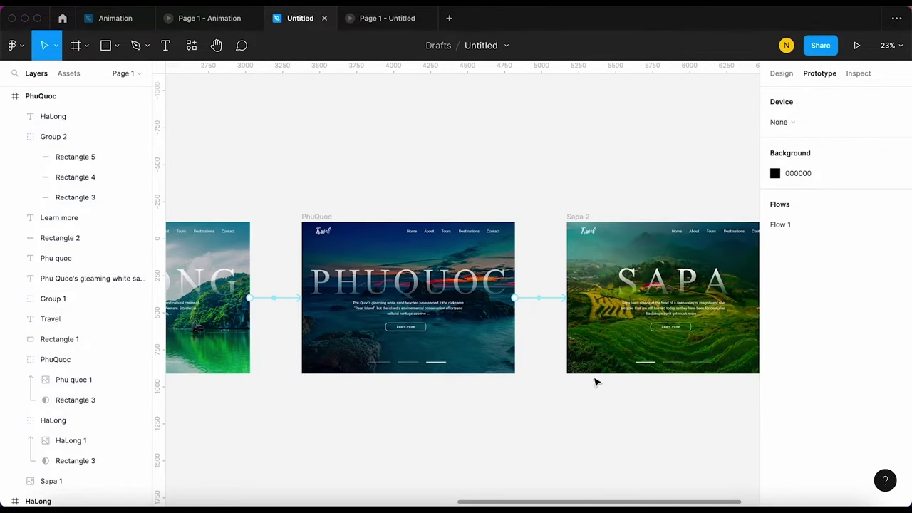
Link the Sapa 2 frame to the first Sapa frame with an Instant transition triggered after a 1 ms delay
{"action": "scroll", "coordinate": [596, 380], "scroll_direction": "down", "scroll_amount": 4}
{"action": "left_click", "coordinate": [589, 297]}
{"action": "left_click_drag", "start_coordinate": [427, 428], "coordinate": [446, 408]}
{"action": "left_click_drag", "start_coordinate": [707, 314], "coordinate": [303, 317]}
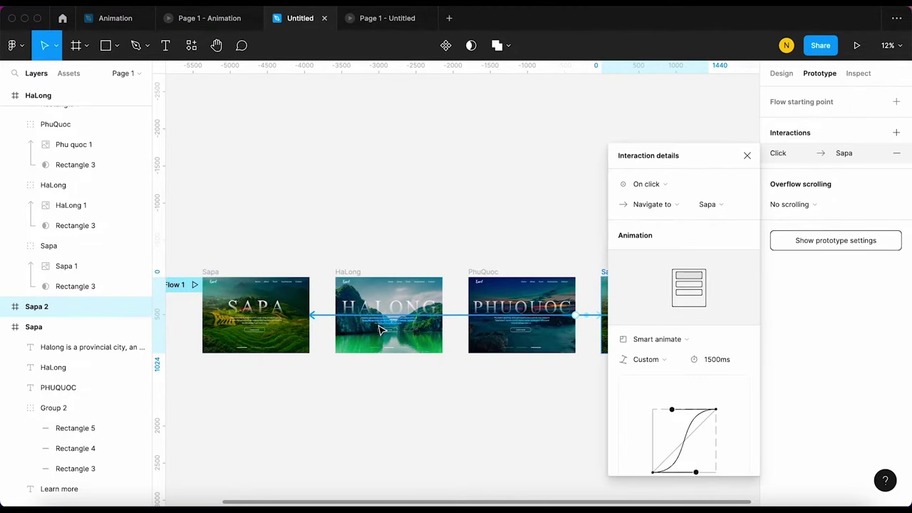
{"action": "left_click", "coordinate": [662, 186]}
{"action": "left_click", "coordinate": [661, 344]}
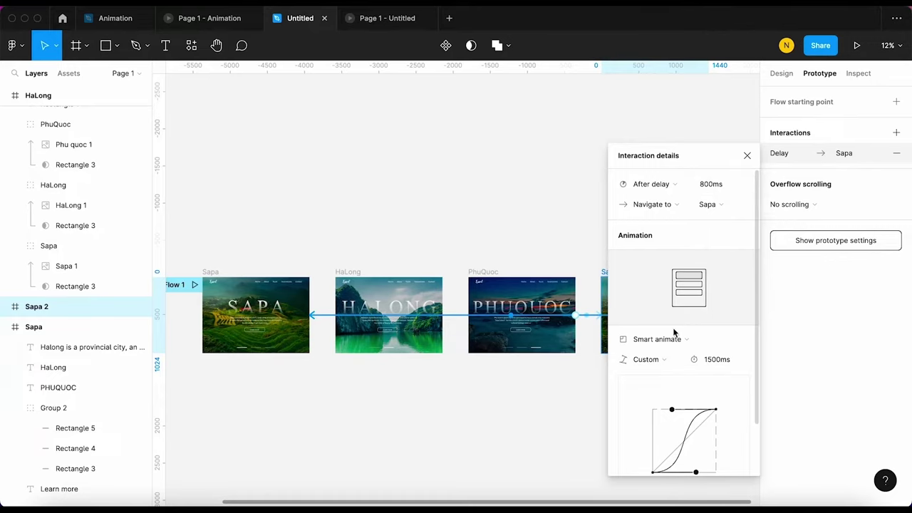
{"action": "left_click", "coordinate": [727, 183]}
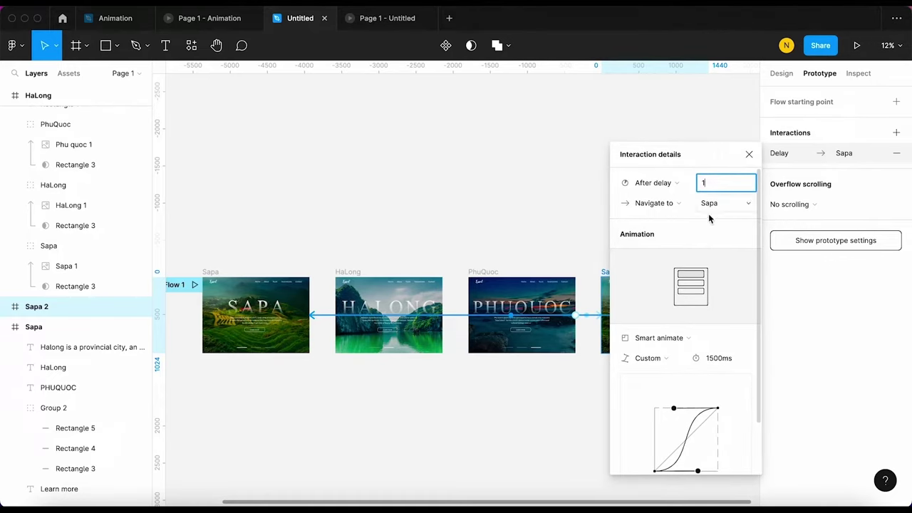
{"action": "type", "text": "1"}
{"action": "left_click", "coordinate": [659, 338]}
{"action": "left_click", "coordinate": [662, 307]}
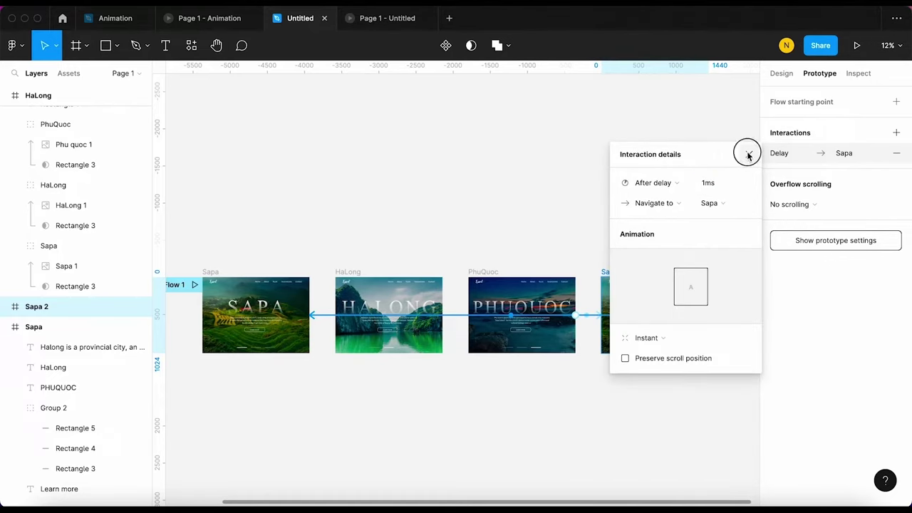
{"action": "left_click", "coordinate": [747, 155]}
{"action": "left_click", "coordinate": [317, 367]}
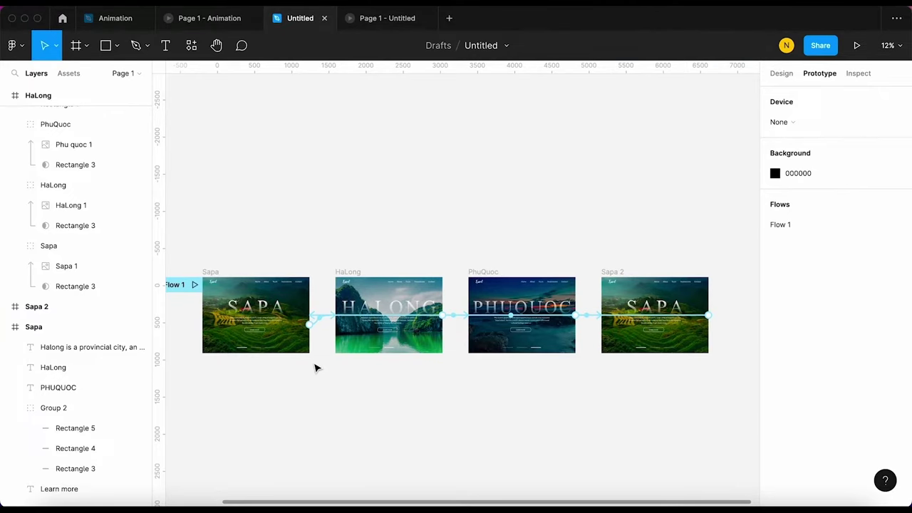
Copy the PhuQuoc masked image group from the PhuQuoc frame and paste it into the Sapa 2 frame
{"action": "scroll", "coordinate": [494, 348], "scroll_direction": "up", "scroll_amount": 3, "text": "ctrl"}
{"action": "scroll", "coordinate": [408, 389], "scroll_direction": "right", "scroll_amount": 3}
{"action": "scroll", "coordinate": [485, 244], "scroll_direction": "up", "scroll_amount": 5, "text": "ctrl"}
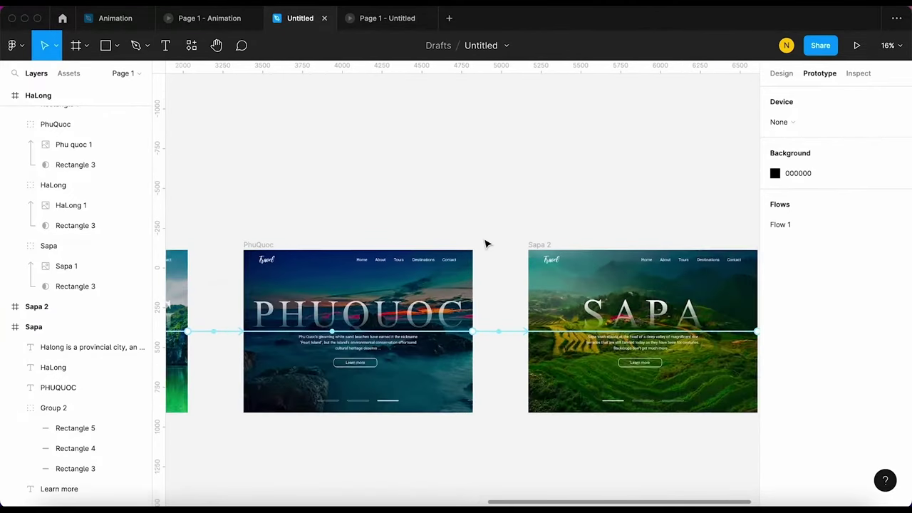
{"action": "scroll", "coordinate": [453, 342], "scroll_direction": "down", "scroll_amount": 3}
{"action": "scroll", "coordinate": [431, 310], "scroll_direction": "down", "scroll_amount": 2, "text": "ctrl"}
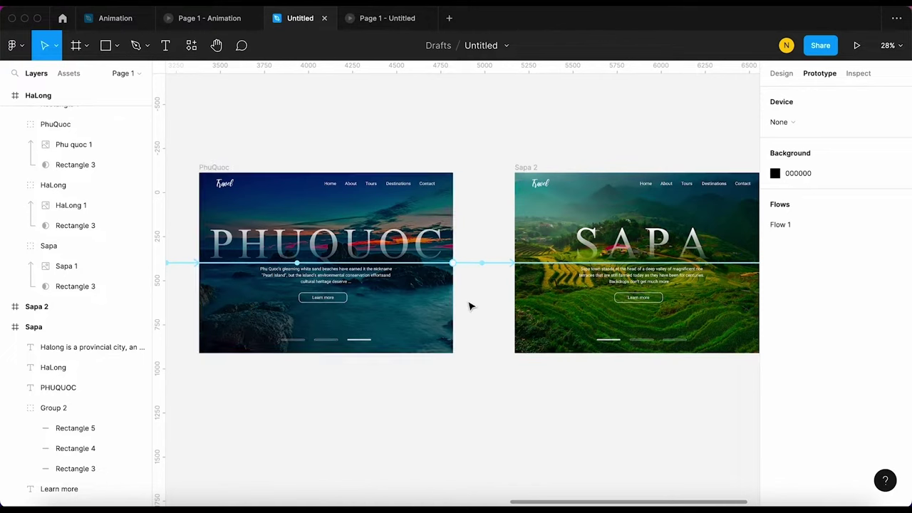
{"action": "left_click", "coordinate": [218, 166]}
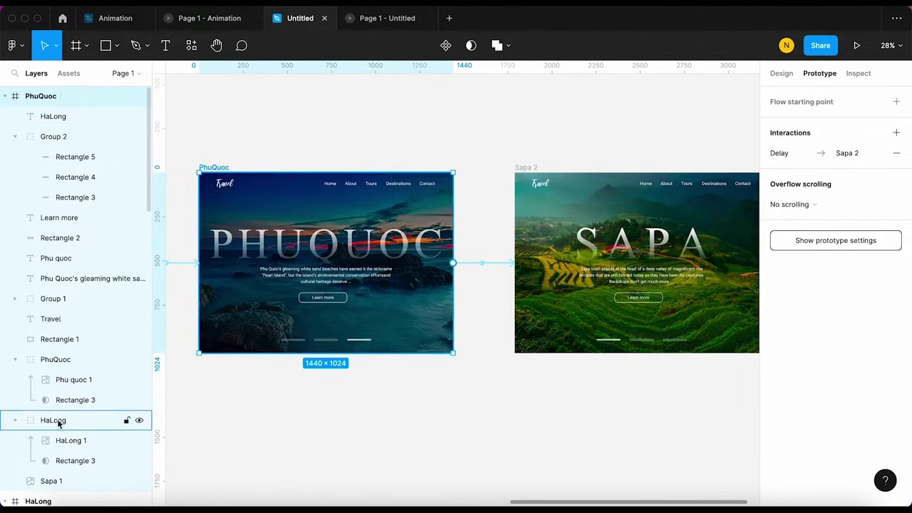
{"action": "left_click", "coordinate": [69, 360]}
{"action": "left_click", "coordinate": [522, 169]}
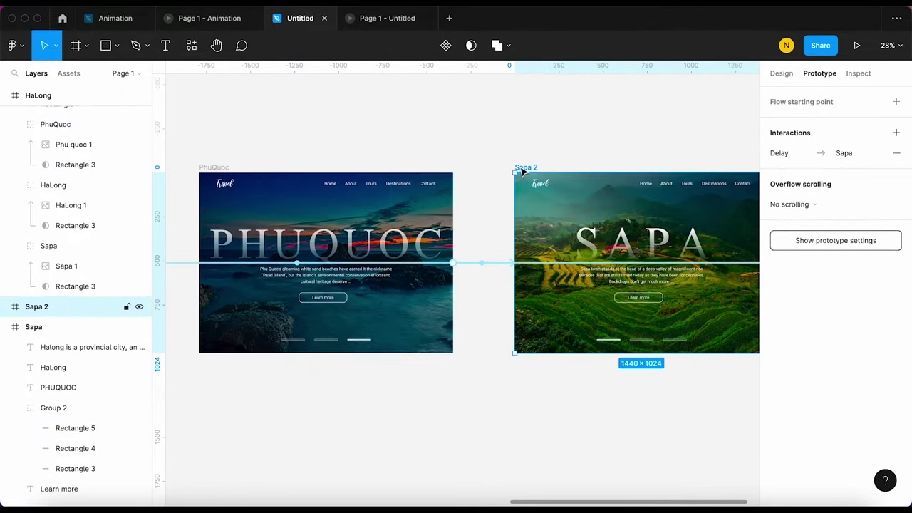
{"action": "key", "text": "ctrl+v"}
Move the pasted PhuQuoc group beneath the Sapa group in the Sapa 2 frame's layer order
{"action": "scroll", "coordinate": [498, 267], "scroll_direction": "down", "scroll_amount": 3}
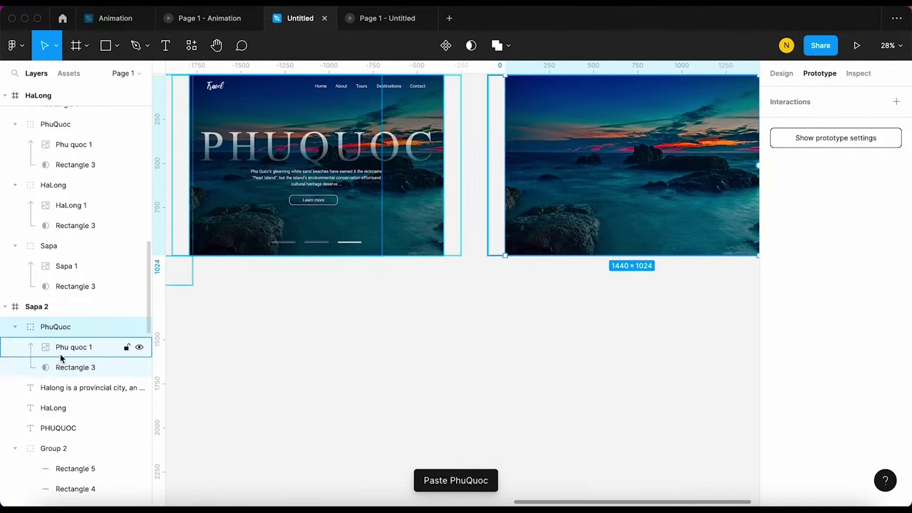
{"action": "scroll", "coordinate": [61, 299], "scroll_direction": "down", "scroll_amount": 3}
{"action": "scroll", "coordinate": [72, 242], "scroll_direction": "down", "scroll_amount": 1}
{"action": "left_click_drag", "start_coordinate": [61, 197], "coordinate": [37, 469]}
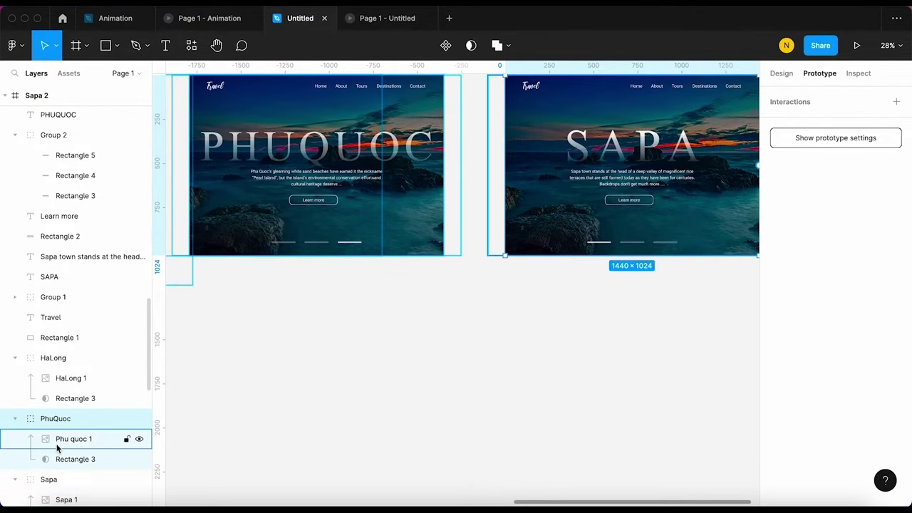
{"action": "scroll", "coordinate": [64, 379], "scroll_direction": "down", "scroll_amount": 2}
{"action": "left_click_drag", "start_coordinate": [55, 378], "coordinate": [44, 490]}
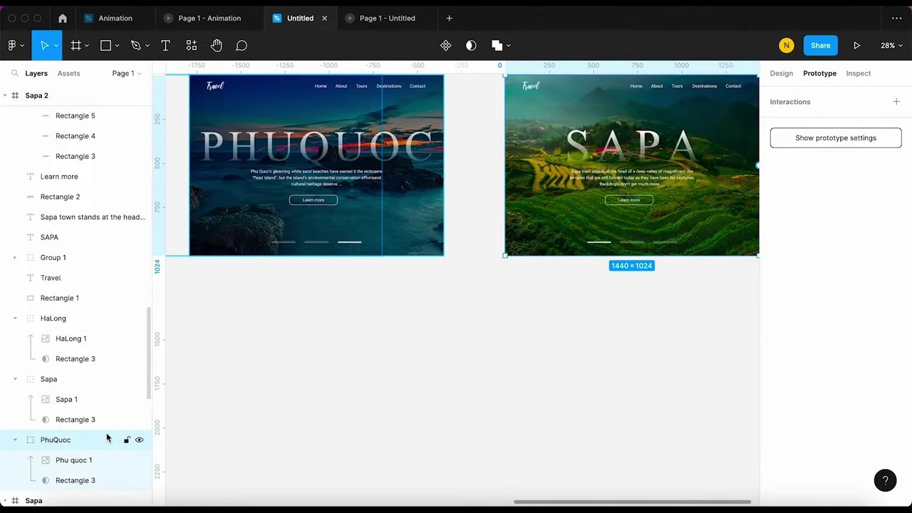
Enlarge the Phu quoc 1 image in the Sapa 2 frame around its centre to about 2008 by 1255 px
{"action": "left_click", "coordinate": [63, 462]}
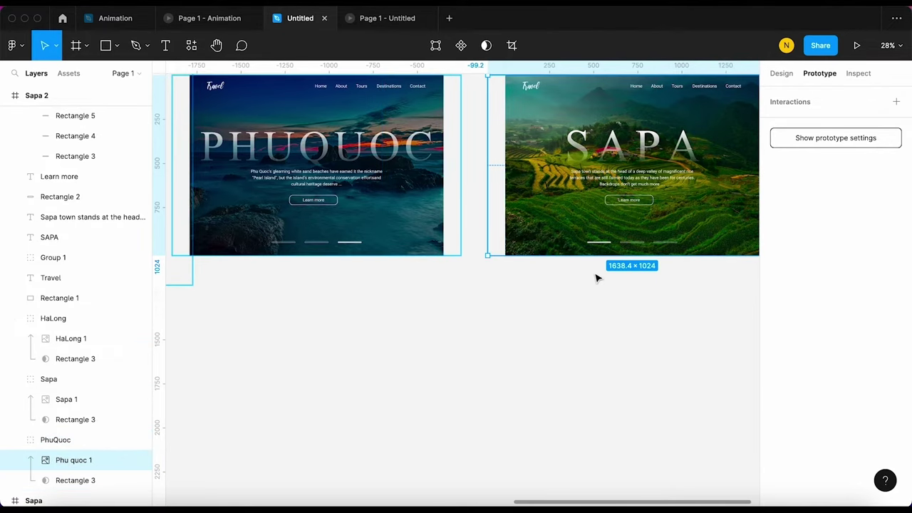
{"action": "scroll", "coordinate": [596, 277], "scroll_direction": "down", "scroll_amount": 3}
{"action": "left_click_drag", "start_coordinate": [613, 284], "coordinate": [633, 296]}
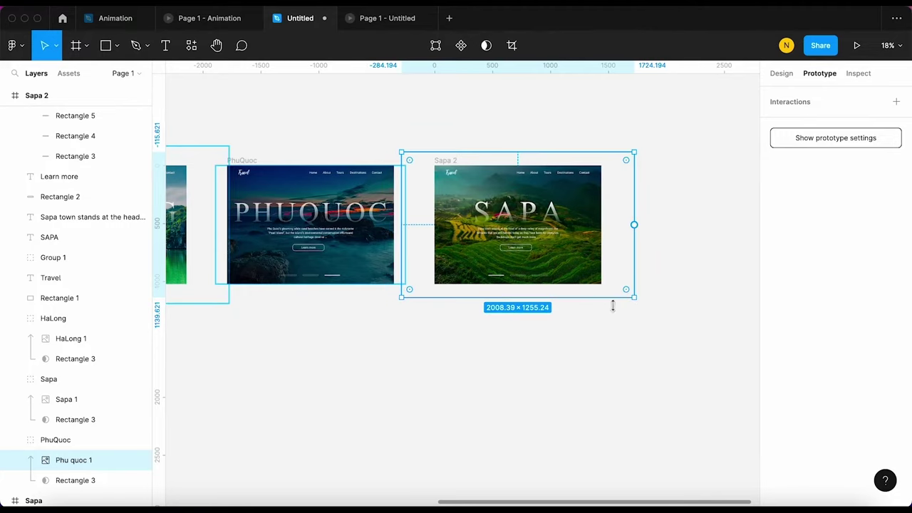
Rename the Sapa group in the Sapa 2 frame to Sapa 2 and paste a copy of it into the PhuQuoc frame
{"action": "left_click", "coordinate": [54, 383]}
{"action": "double_click", "coordinate": [49, 382]}
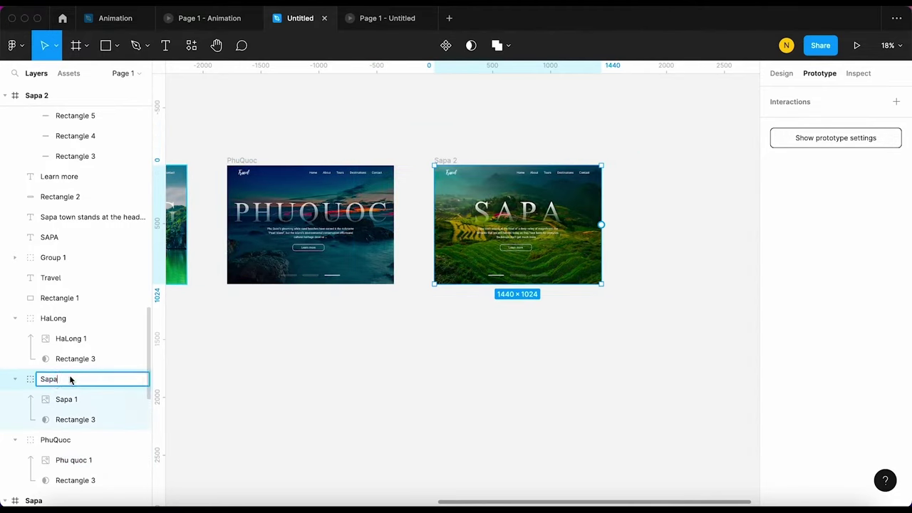
{"action": "key", "text": "Return"}
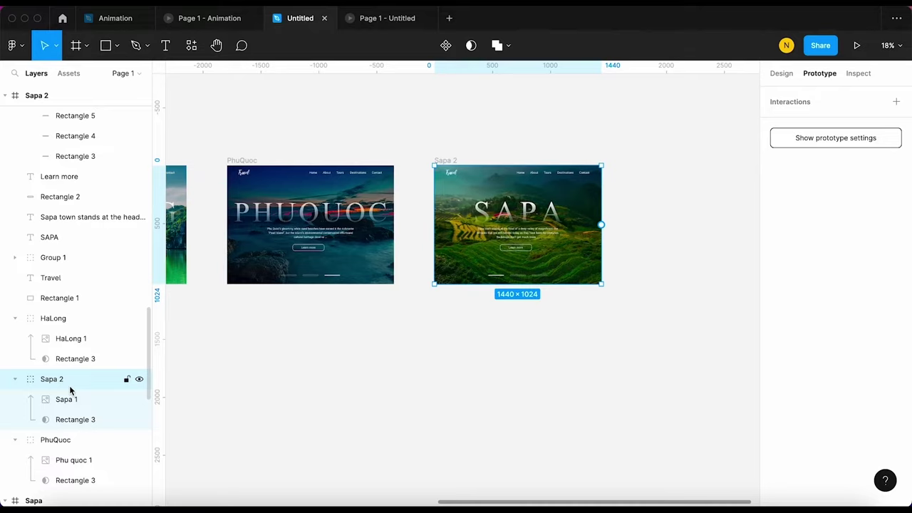
{"action": "left_click", "coordinate": [207, 385]}
{"action": "left_click", "coordinate": [242, 163]}
{"action": "key", "text": "ctrl+v"}
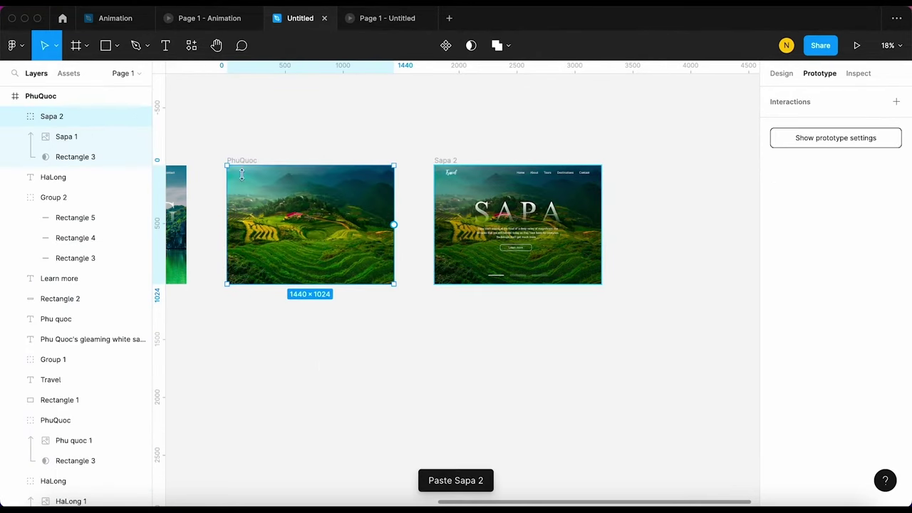
Move the pasted Sapa 2 group below the PhuQuoc group's mask rectangle and enlarge its Sapa 1 image to about 2184 by 1365 px
{"action": "left_click_drag", "start_coordinate": [64, 116], "coordinate": [72, 465]}
{"action": "scroll", "coordinate": [100, 399], "scroll_direction": "down", "scroll_amount": 2}
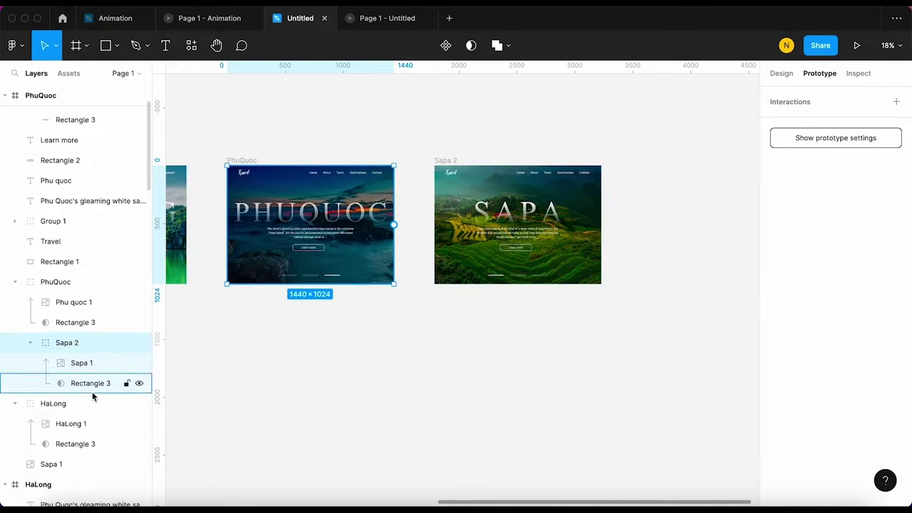
{"action": "scroll", "coordinate": [92, 370], "scroll_direction": "down", "scroll_amount": 1}
{"action": "left_click", "coordinate": [78, 347]}
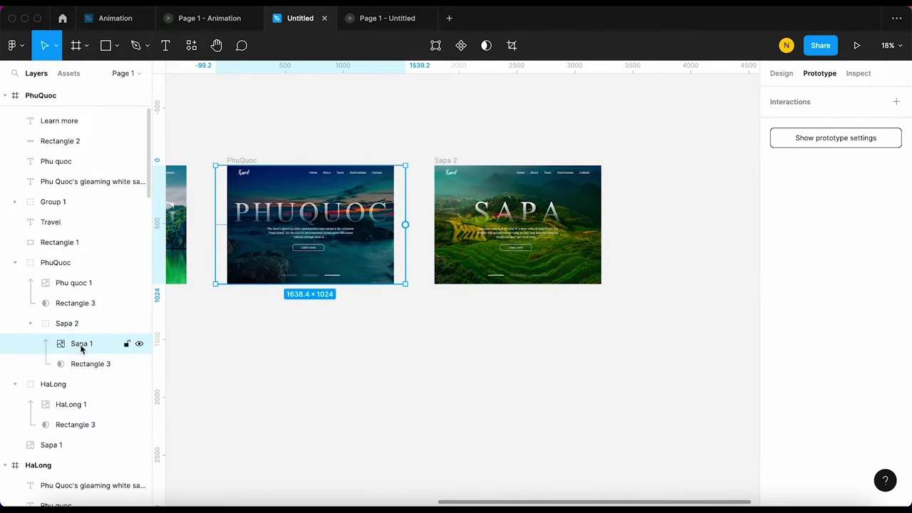
{"action": "left_click_drag", "start_coordinate": [402, 283], "coordinate": [436, 302]}
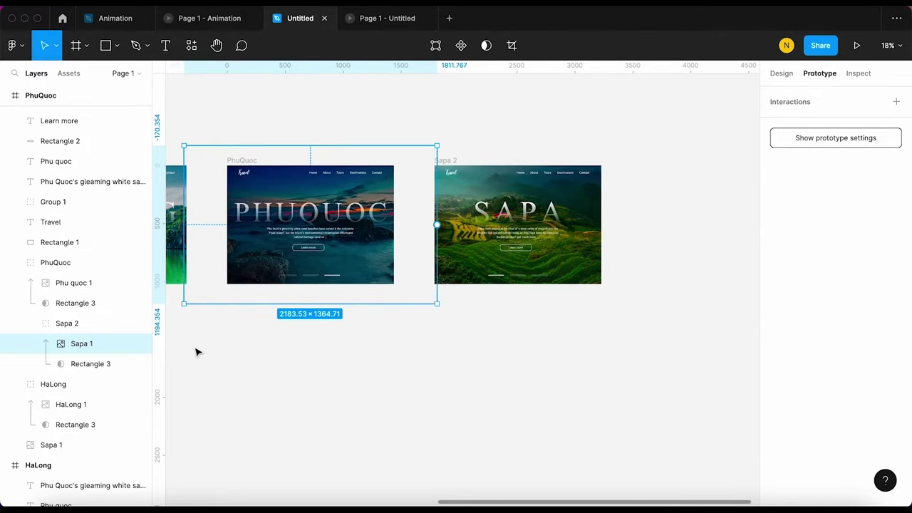
Shift the mask rectangle of the copied Sapa 2 group horizontally until it sits just outside the PhuQuoc frame's right edge
{"action": "left_click", "coordinate": [94, 363]}
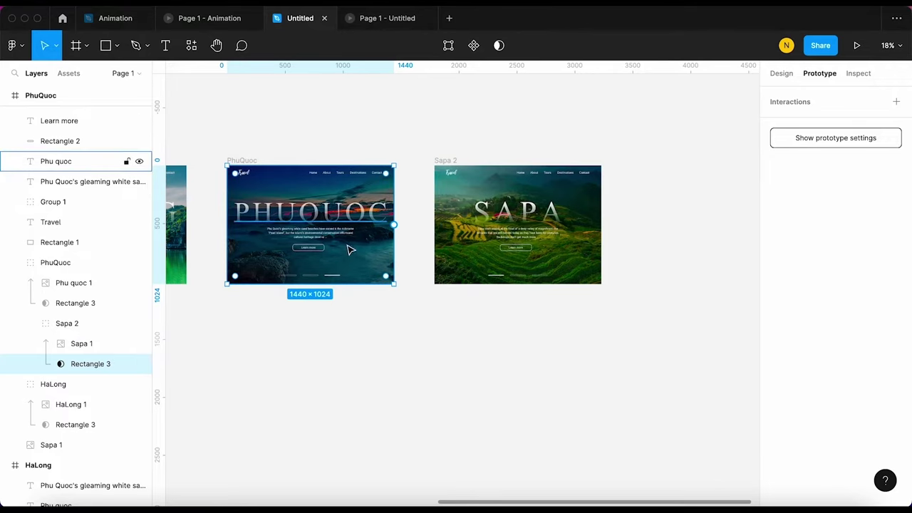
{"action": "left_click_drag", "start_coordinate": [351, 258], "coordinate": [517, 278]}
{"action": "key", "text": "ctrl+z"}
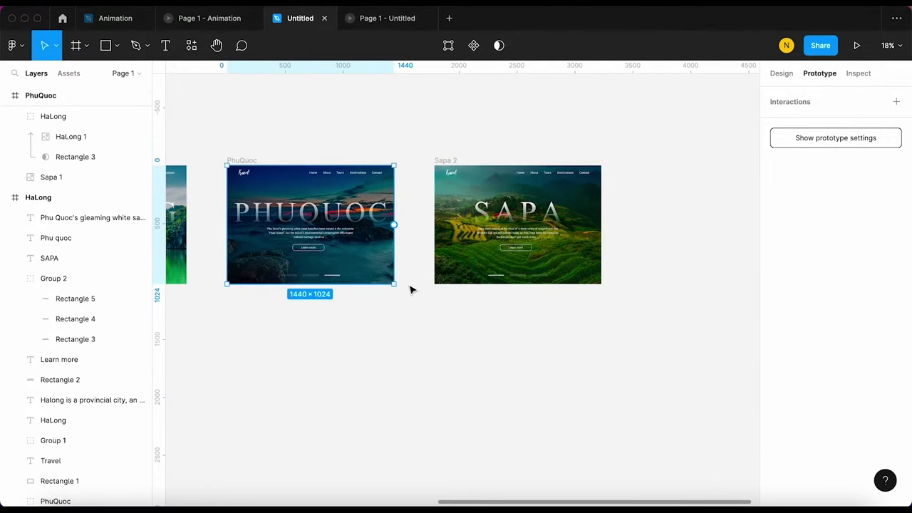
{"action": "left_click", "coordinate": [387, 254]}
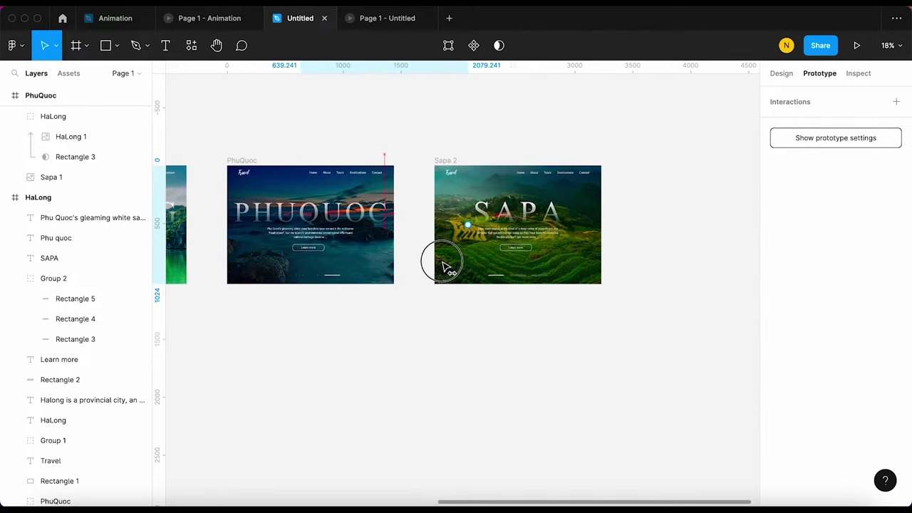
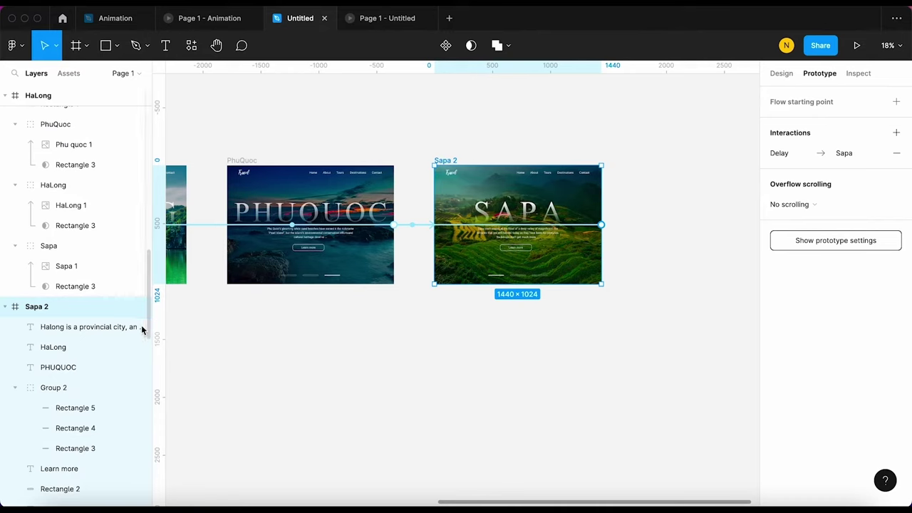
Delete the hidden Halong description, the HaLong title and the HaLong image group from the Sapa 2 frame
{"action": "scroll", "coordinate": [63, 330], "scroll_direction": "down", "scroll_amount": 10}
{"action": "scroll", "coordinate": [75, 211], "scroll_direction": "up", "scroll_amount": 3}
{"action": "scroll", "coordinate": [80, 201], "scroll_direction": "up", "scroll_amount": 3}
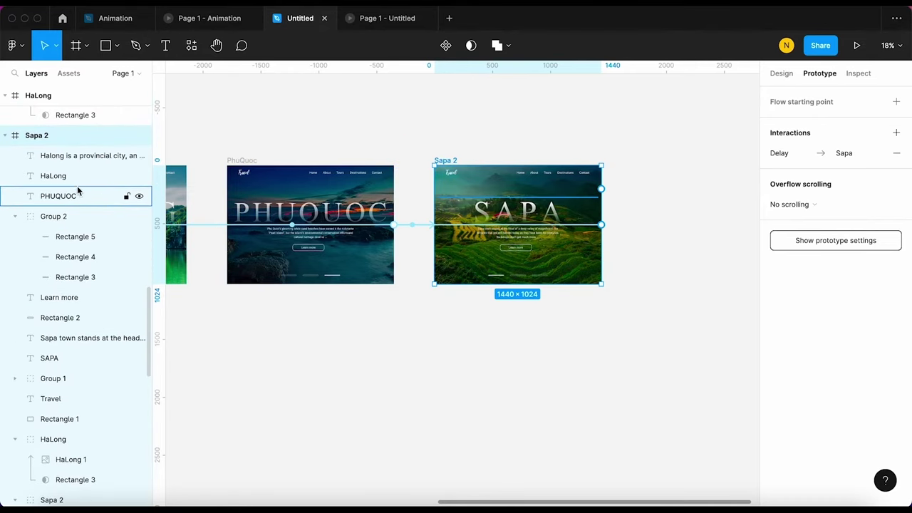
{"action": "left_click", "coordinate": [57, 155]}
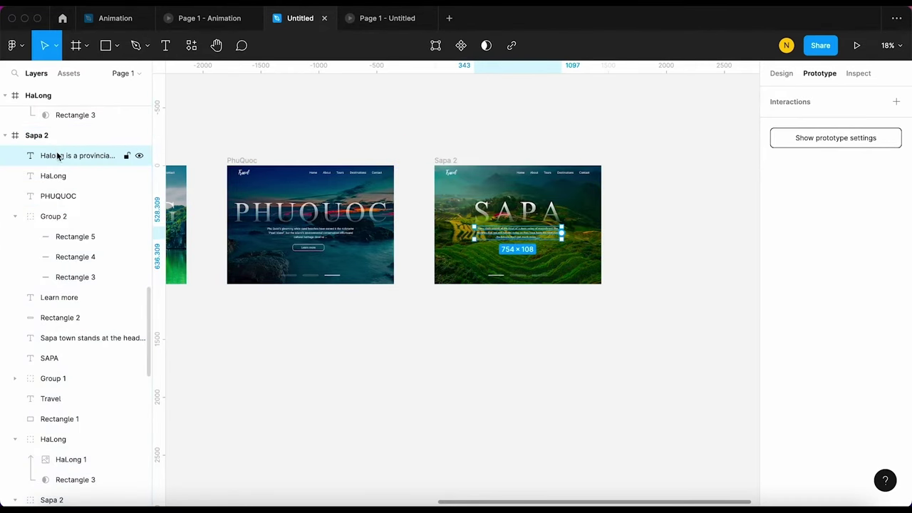
{"action": "left_click", "coordinate": [62, 177], "text": "shift"}
{"action": "key", "text": "Delete"}
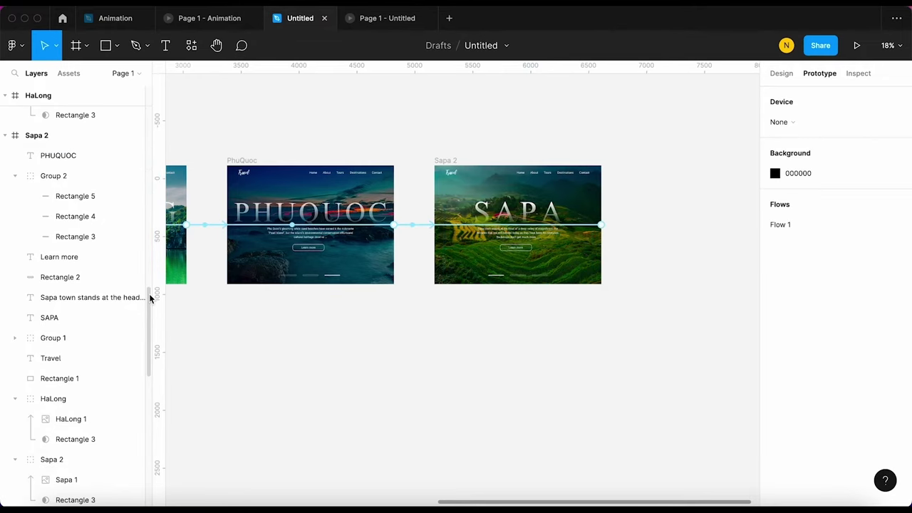
{"action": "left_click", "coordinate": [82, 403]}
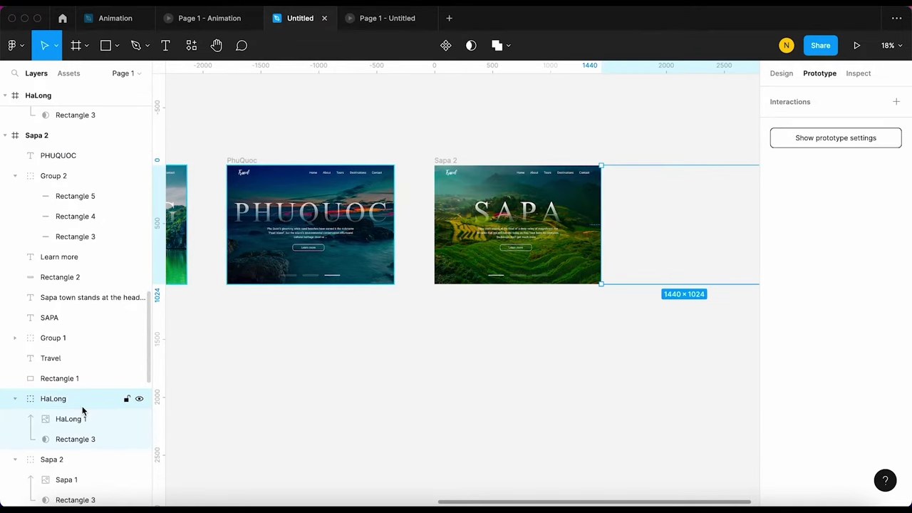
{"action": "key", "text": "Delete"}
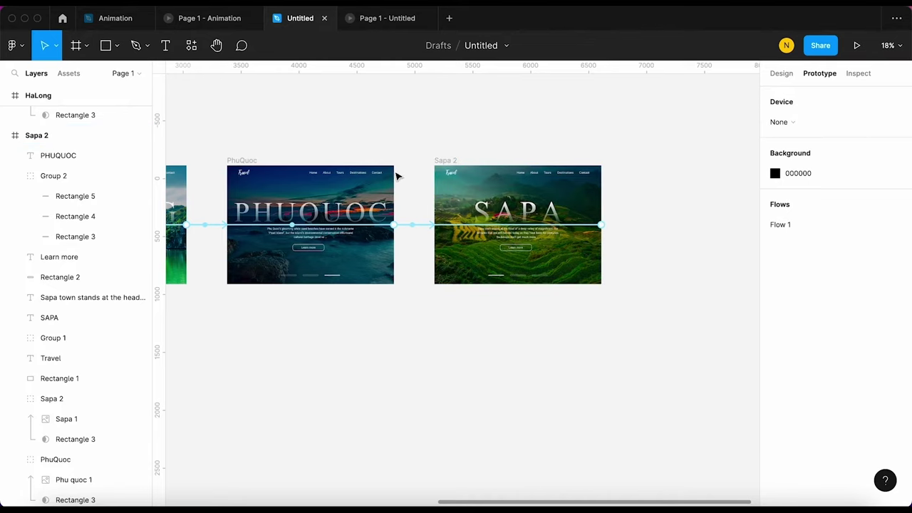
Move the Sapa 2 group out of the PhuQuoc group so it sits directly beneath it in the PhuQuoc frame
{"action": "left_click", "coordinate": [67, 400]}
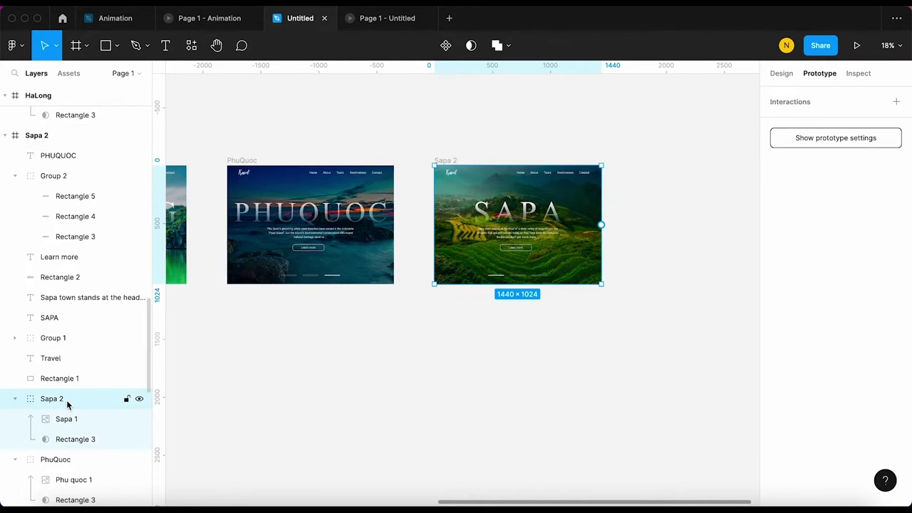
{"action": "left_click", "coordinate": [245, 162]}
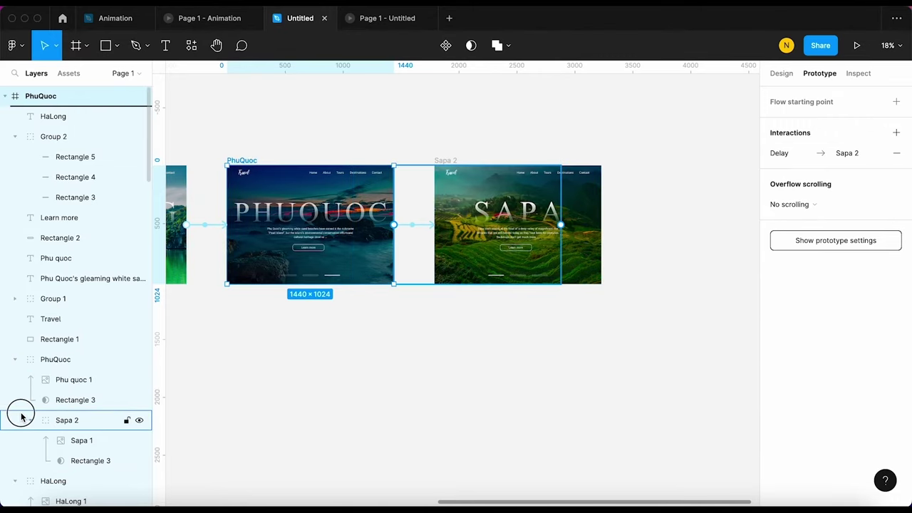
{"action": "left_click", "coordinate": [320, 431]}
{"action": "left_click_drag", "start_coordinate": [63, 422], "coordinate": [7, 469]}
{"action": "left_click", "coordinate": [299, 407]}
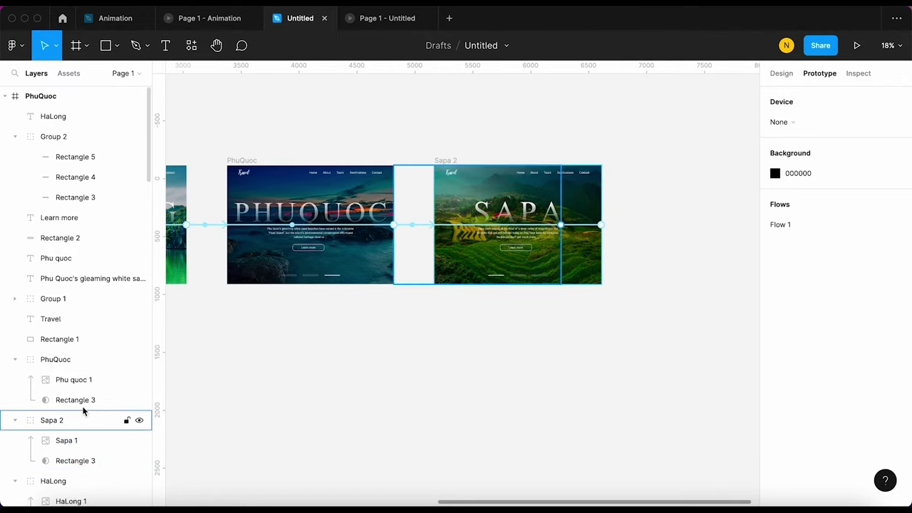
{"action": "left_click", "coordinate": [460, 387]}
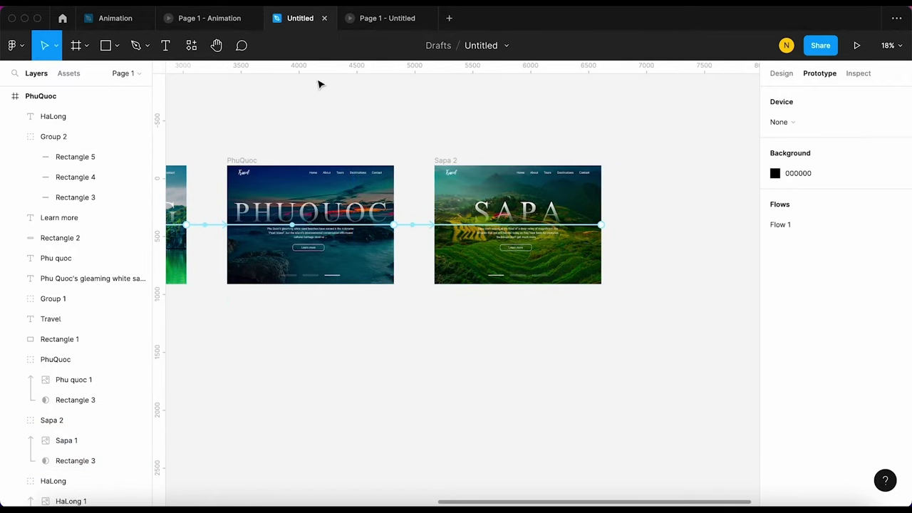
Copy the Phu quoc title from the PhuQuoc frame into the Sapa 2 frame and move it up about 213 px
{"action": "left_click", "coordinate": [324, 161]}
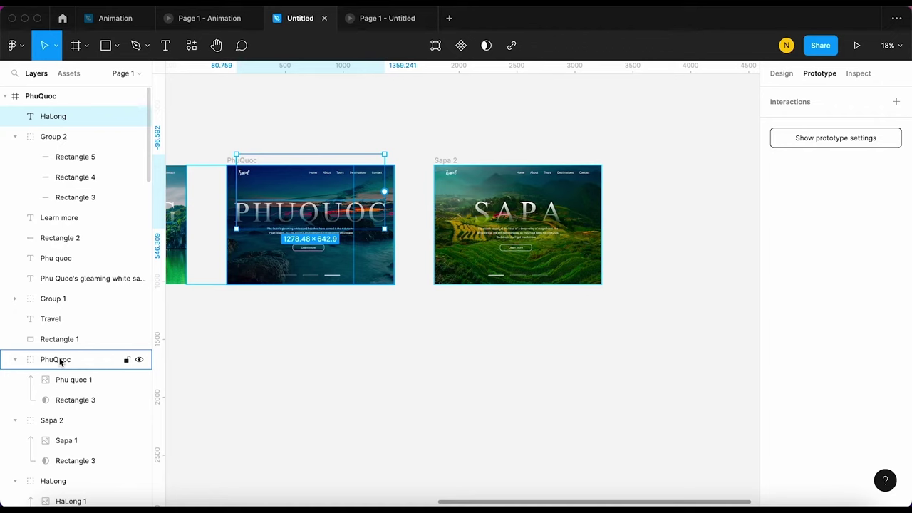
{"action": "left_click", "coordinate": [57, 259]}
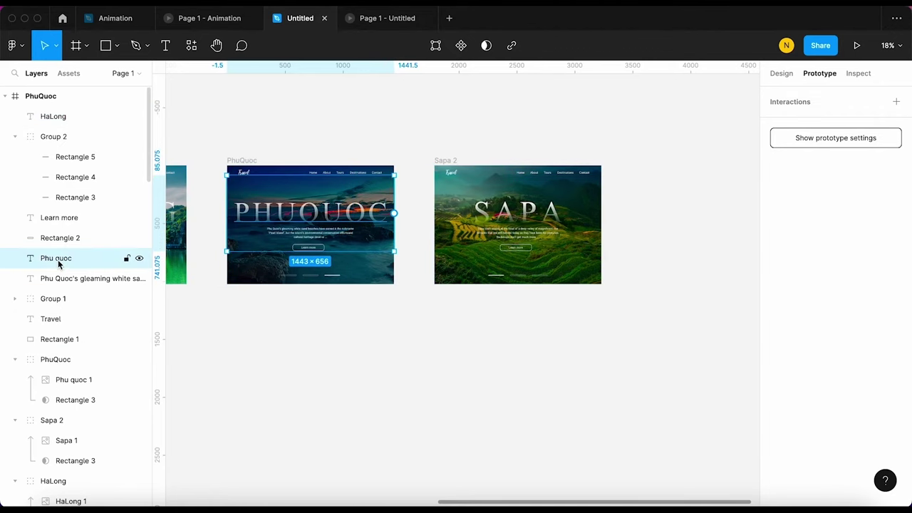
{"action": "left_click", "coordinate": [438, 157]}
{"action": "key", "text": "super+v"}
{"action": "scroll", "coordinate": [574, 188], "scroll_direction": "up", "scroll_amount": 5}
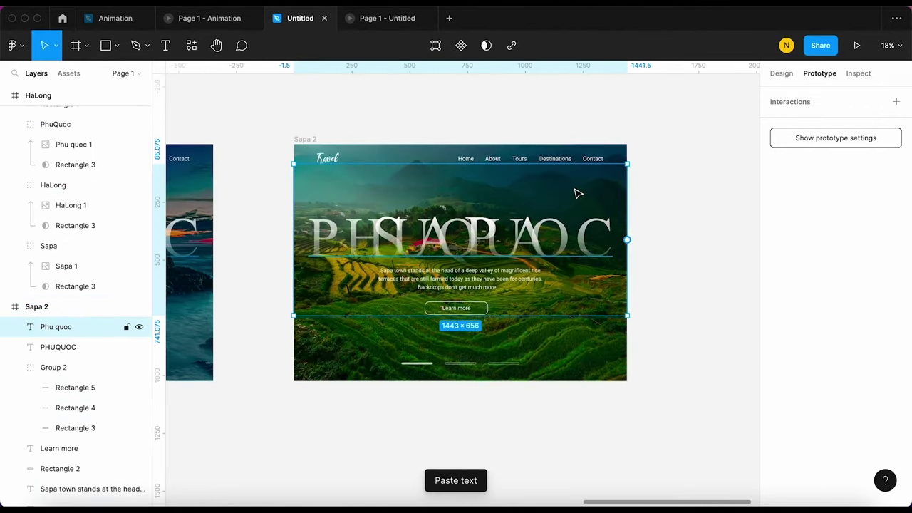
{"action": "left_click_drag", "start_coordinate": [570, 237], "coordinate": [562, 190]}
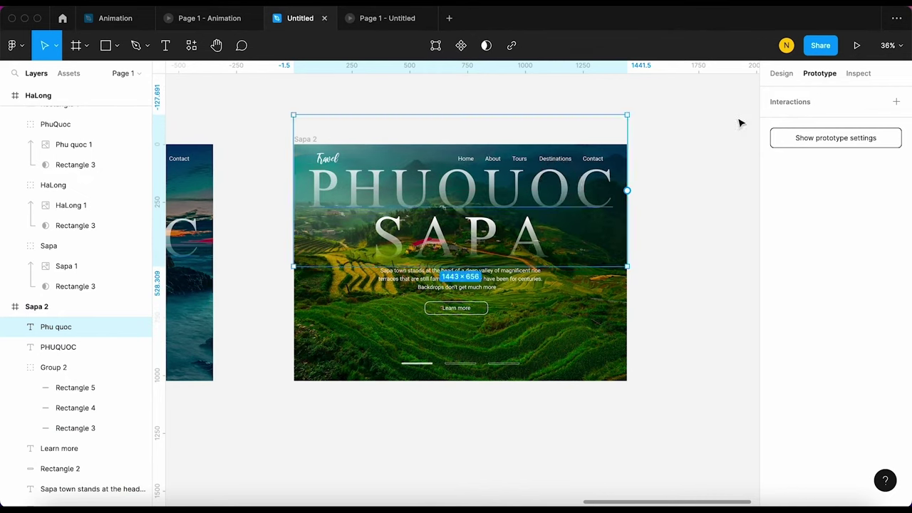
Make the pasted Phu quoc title in the Sapa 2 frame fully transparent through its layer opacity
{"action": "left_click", "coordinate": [780, 73]}
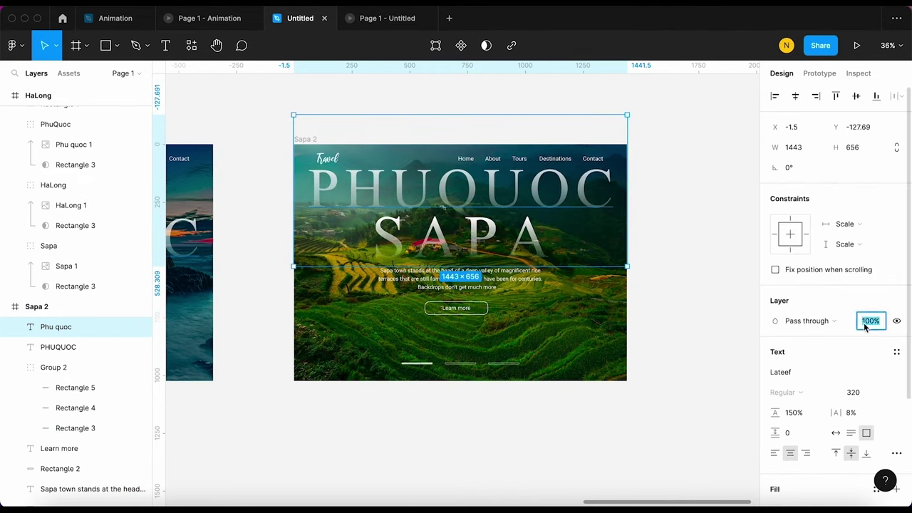
{"action": "key", "text": "Return"}
{"action": "scroll", "coordinate": [513, 316], "scroll_direction": "down", "scroll_amount": 3}
{"action": "left_click", "coordinate": [444, 363]}
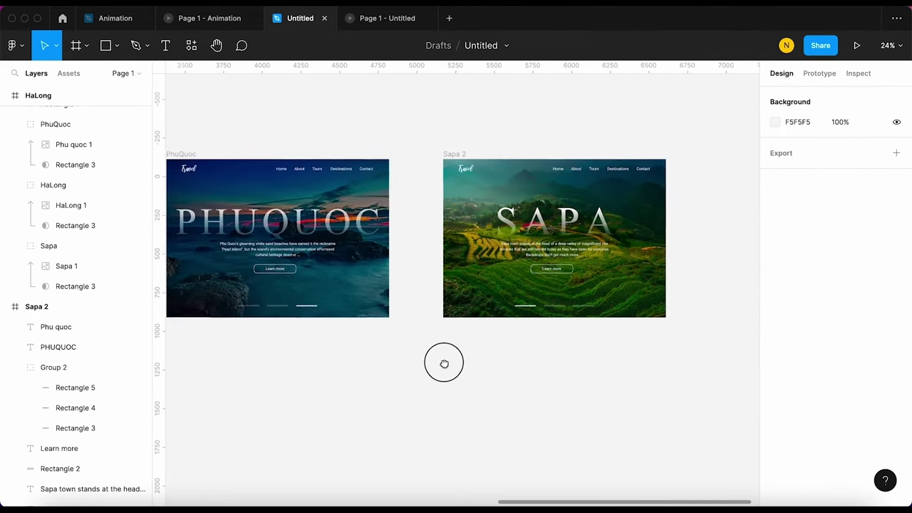
Copy the SAPA title from the Sapa 2 frame into the PhuQuoc frame
{"action": "left_click", "coordinate": [529, 228]}
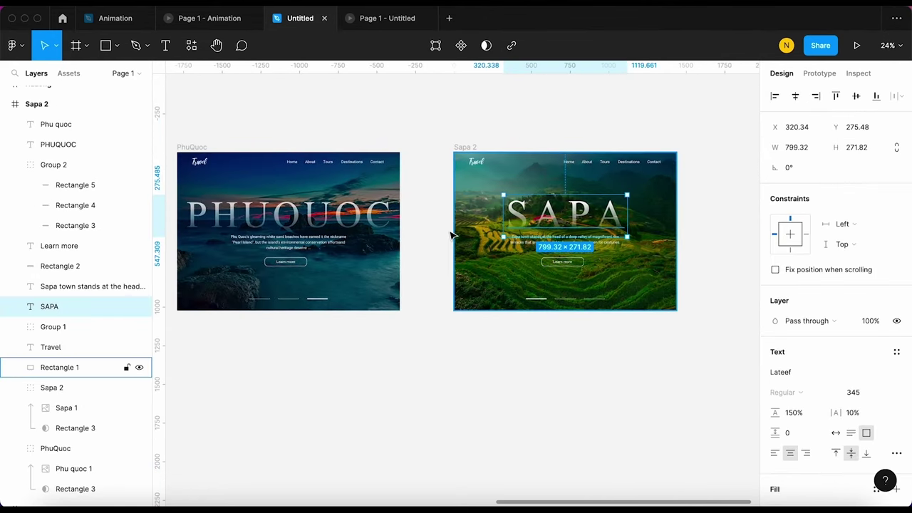
{"action": "key", "text": "ctrl+c"}
{"action": "scroll", "coordinate": [250, 188], "scroll_direction": "left", "scroll_amount": 2}
{"action": "left_click", "coordinate": [281, 146]}
{"action": "key", "text": "ctrl+v"}
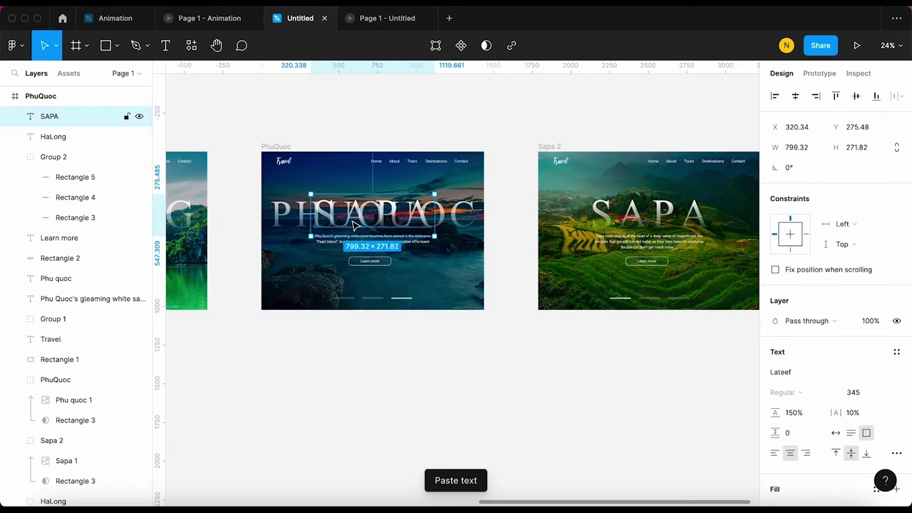
Move the pasted SAPA title in the PhuQuoc frame down about 225 px and set its layer opacity to 0%
{"action": "scroll", "coordinate": [381, 210], "scroll_direction": "up", "scroll_amount": 3}
{"action": "left_click_drag", "start_coordinate": [317, 217], "coordinate": [326, 272]}
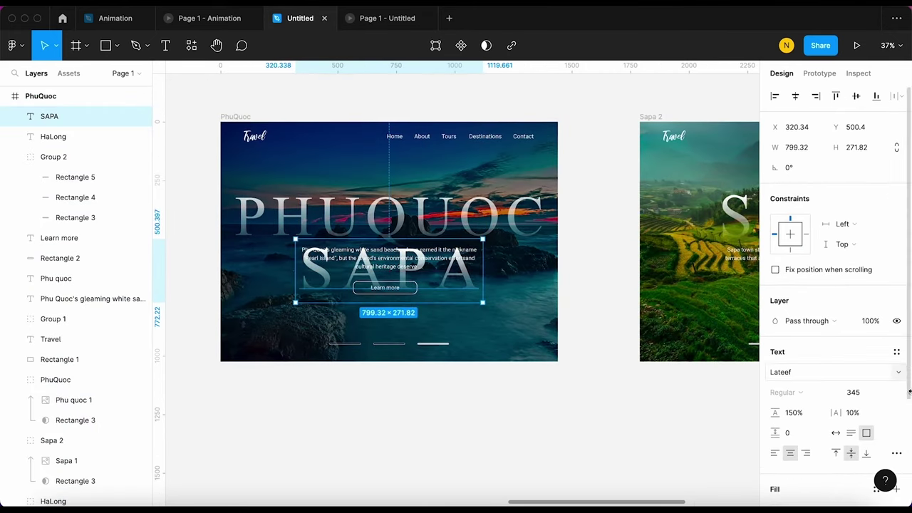
{"action": "type", "text": "0"}
{"action": "key", "text": "Return"}
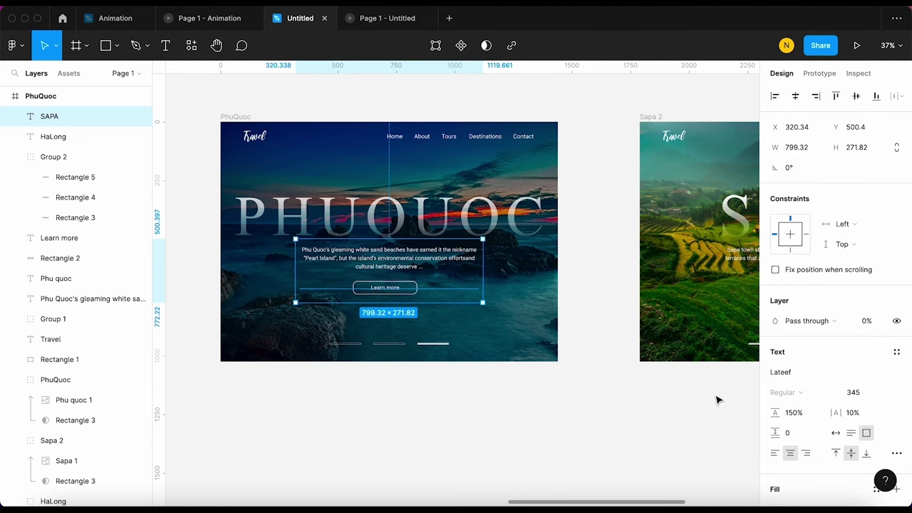
Copy the Sapa town description from the Sapa 2 frame into the PhuQuoc frame and set its layer opacity to 0%
{"action": "scroll", "coordinate": [620, 399], "scroll_direction": "right", "scroll_amount": 5}
{"action": "left_click", "coordinate": [590, 297]}
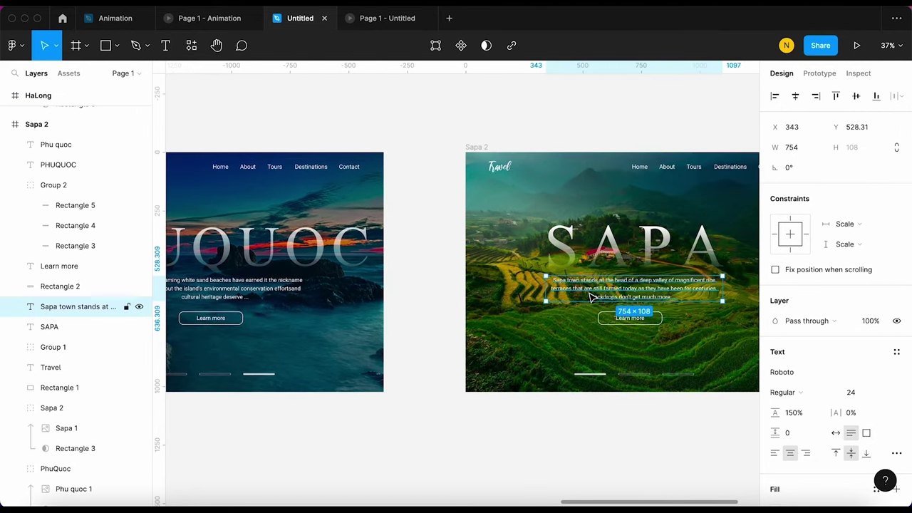
{"action": "scroll", "coordinate": [498, 316], "scroll_direction": "left", "scroll_amount": 10}
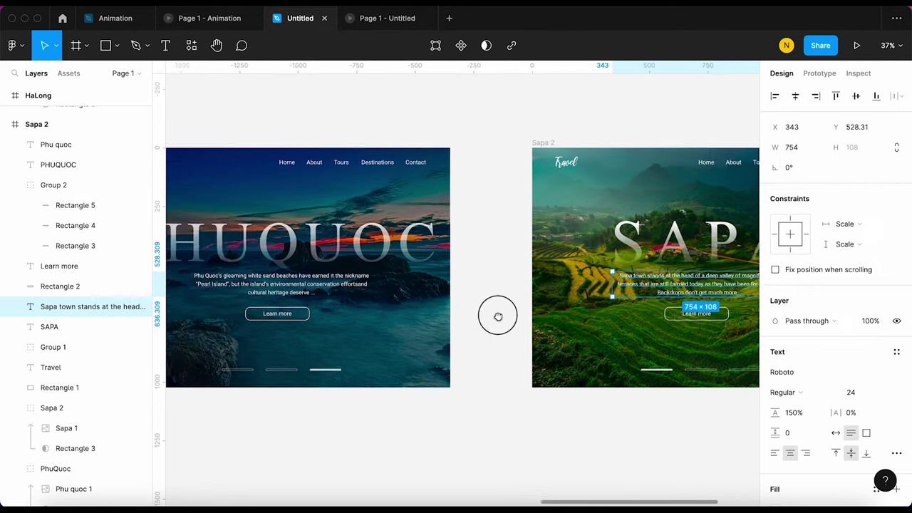
{"action": "left_click", "coordinate": [213, 137]}
{"action": "key", "text": "ctrl+v"}
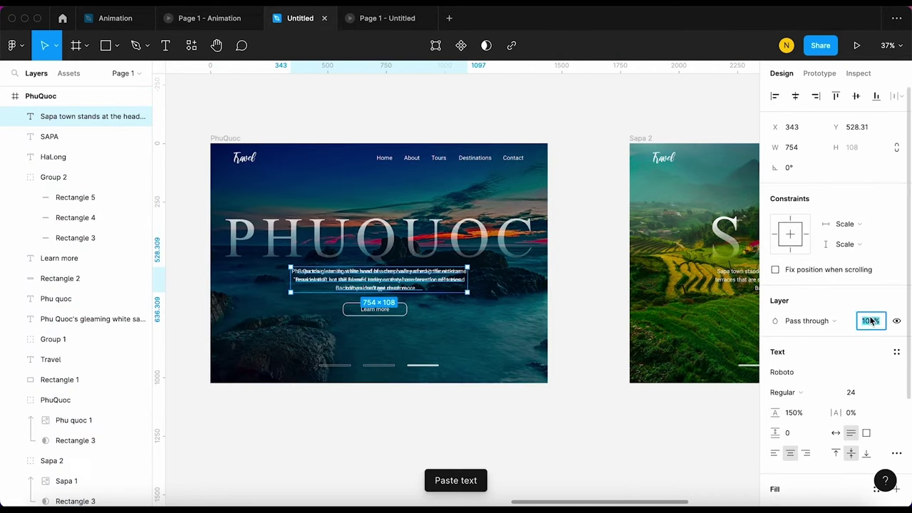
{"action": "scroll", "coordinate": [433, 434], "scroll_direction": "right", "scroll_amount": 10}
{"action": "left_click", "coordinate": [372, 138]}
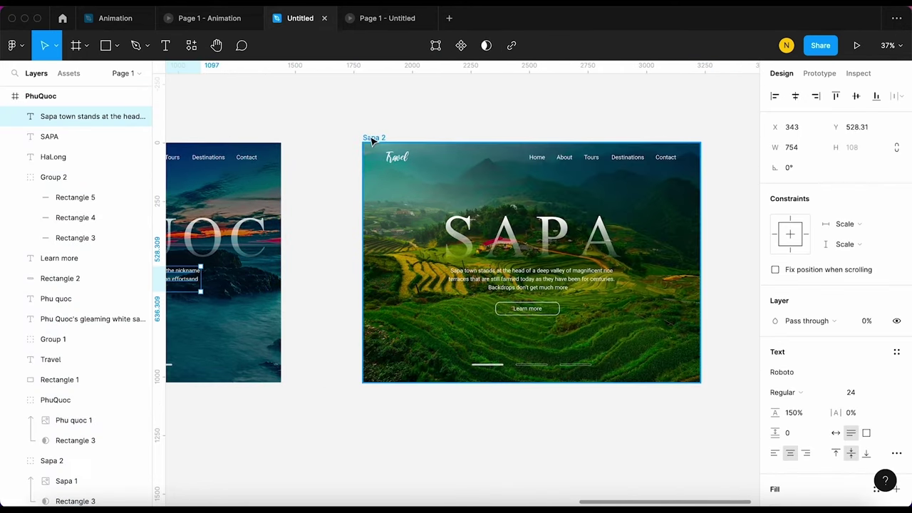
{"action": "key", "text": "ctrl+v"}
{"action": "scroll", "coordinate": [71, 299], "scroll_direction": "down", "scroll_amount": 2}
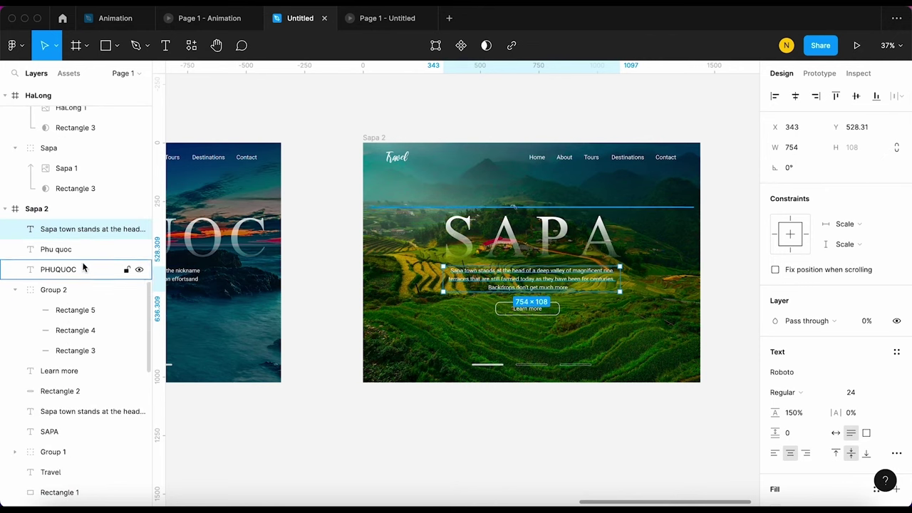
{"action": "key", "text": "Delete"}
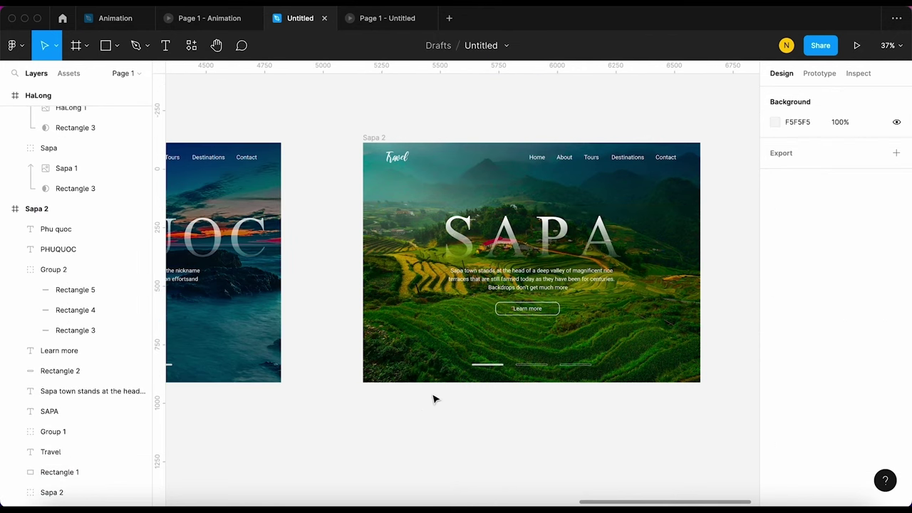
Switch to the running prototype preview of the Untitled file to check the slide transitions
{"action": "left_click", "coordinate": [360, 18]}
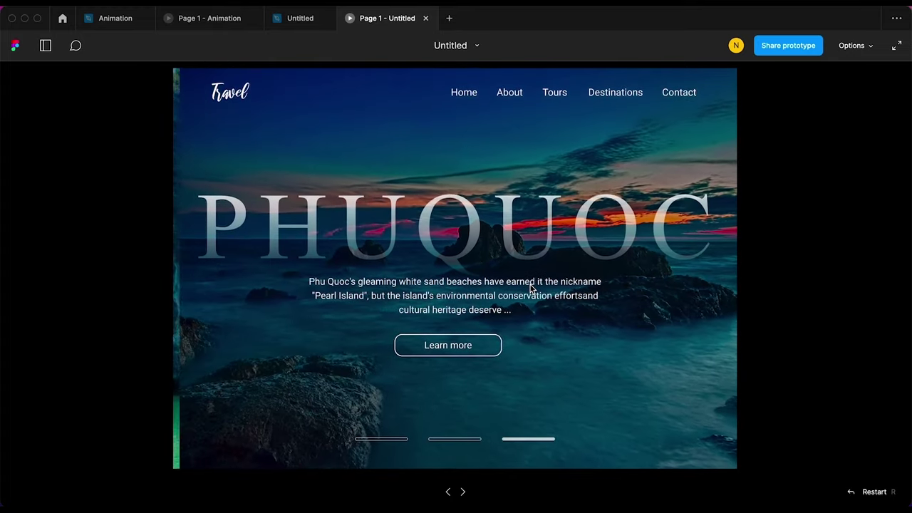